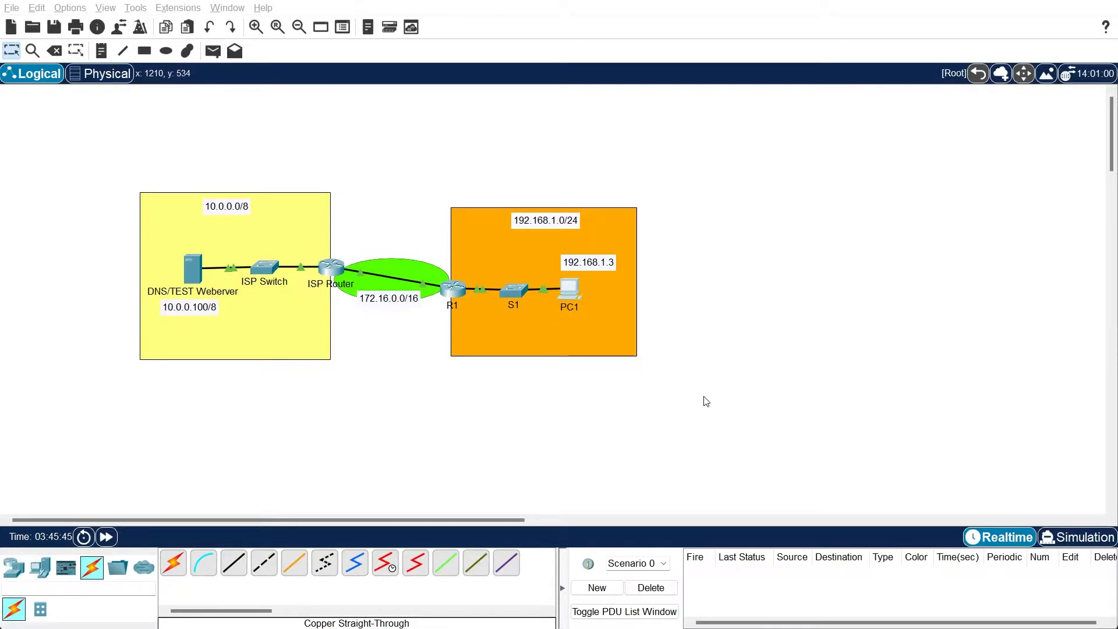
pyautogui.moveTo(422, 187); pyautogui.dragTo(751, 410)
pyautogui.click(709, 327)
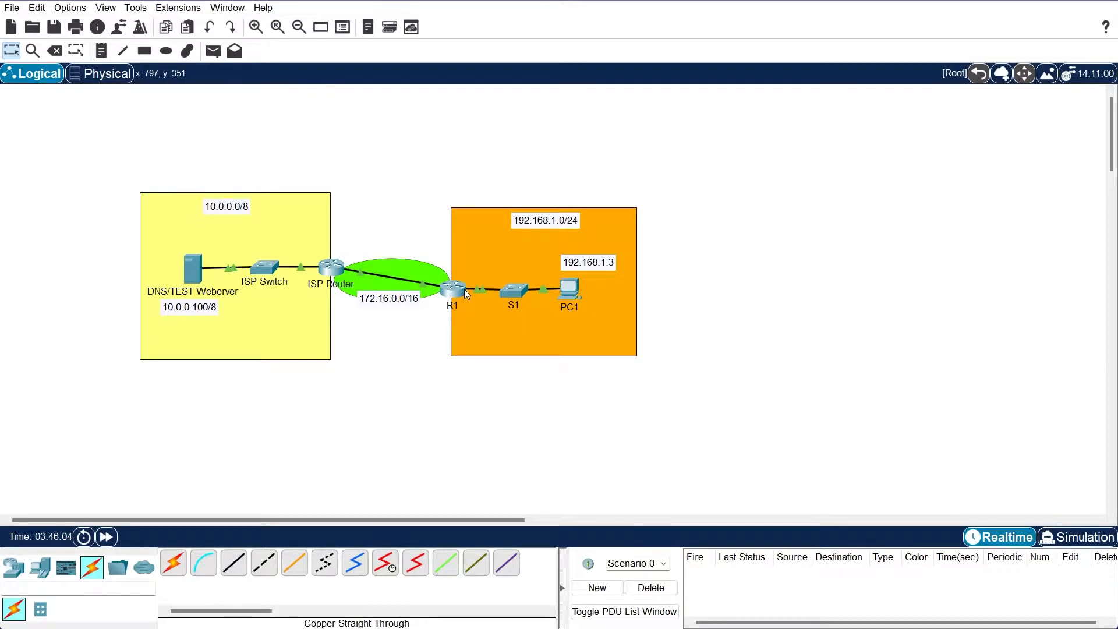
# Set PC1's static IPv4 address to 192.168.1.3 and close its window
pyautogui.moveTo(463, 289)
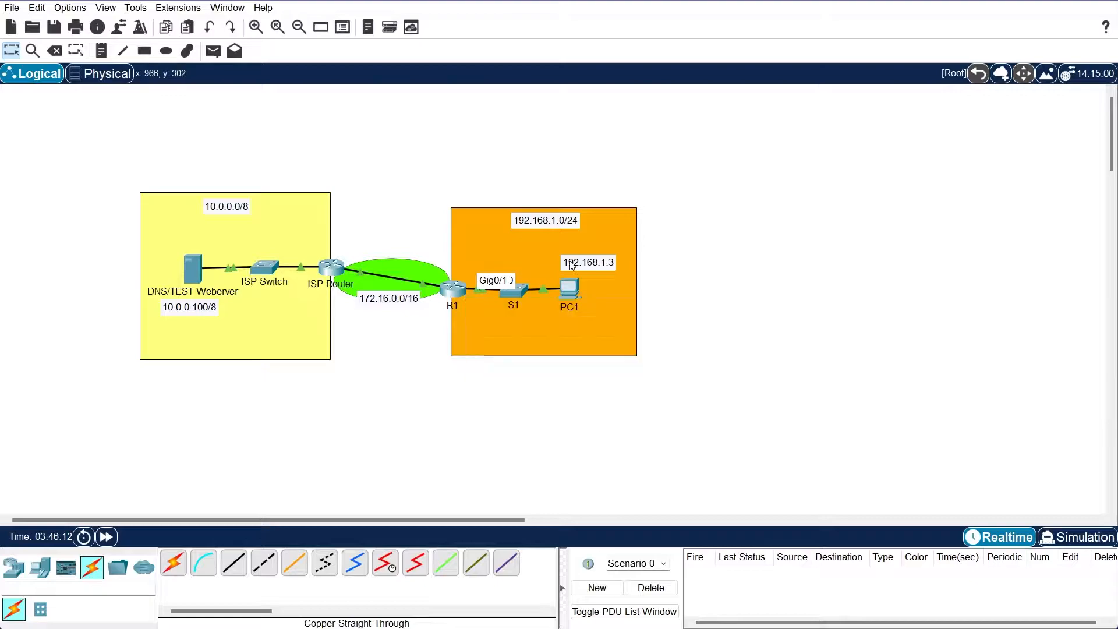
pyautogui.click(565, 296)
pyautogui.click(423, 179)
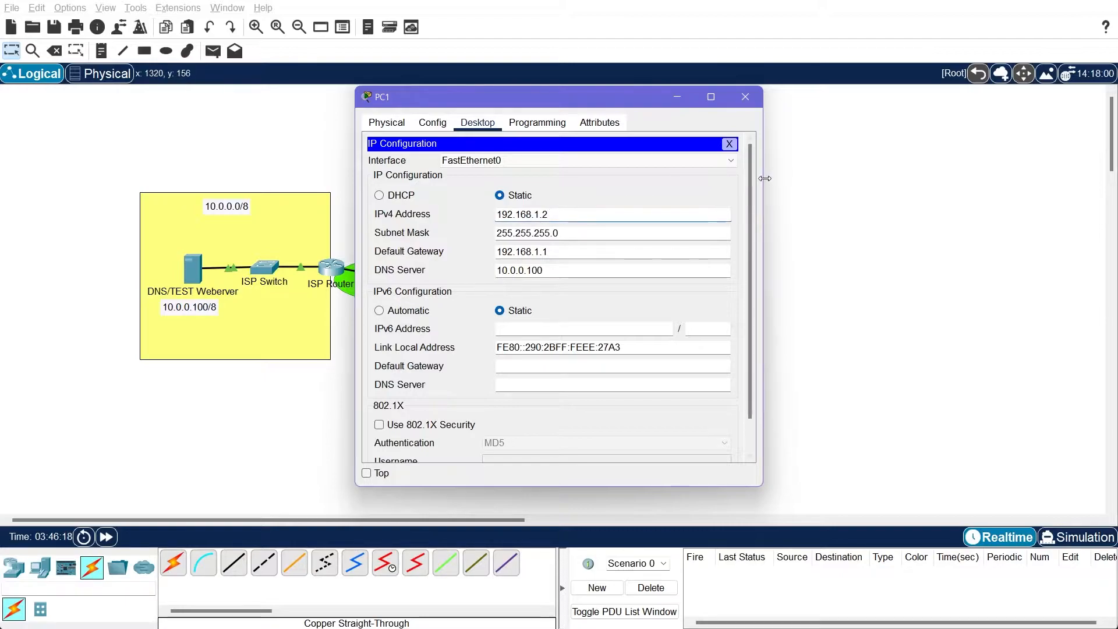
pyautogui.press('BackSpace')
pyautogui.write('3')
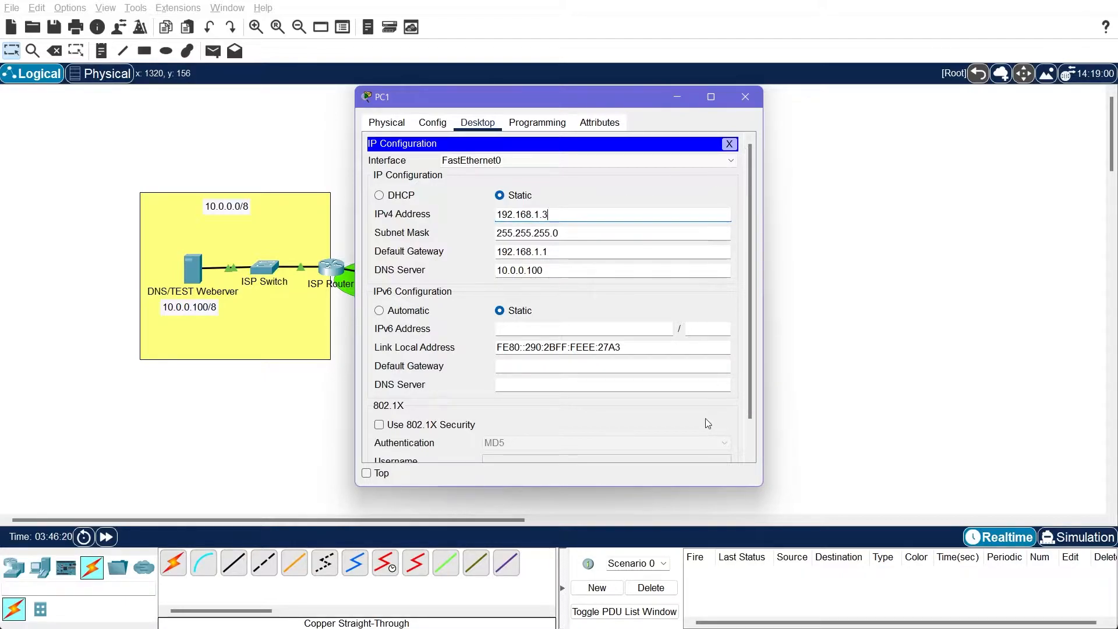
pyautogui.click(731, 142)
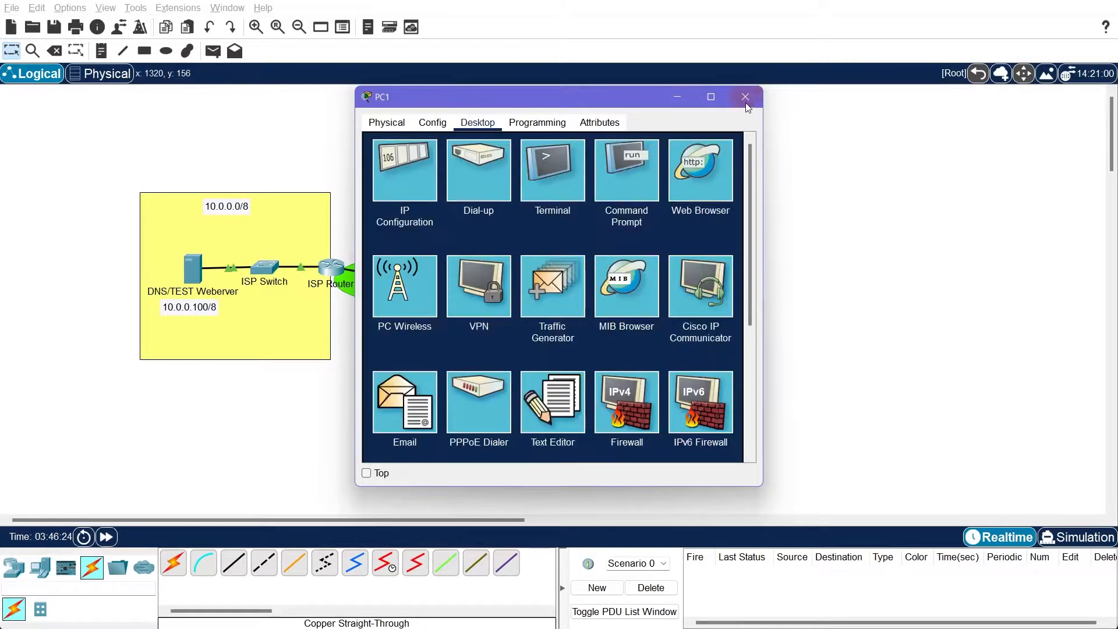
pyautogui.click(744, 100)
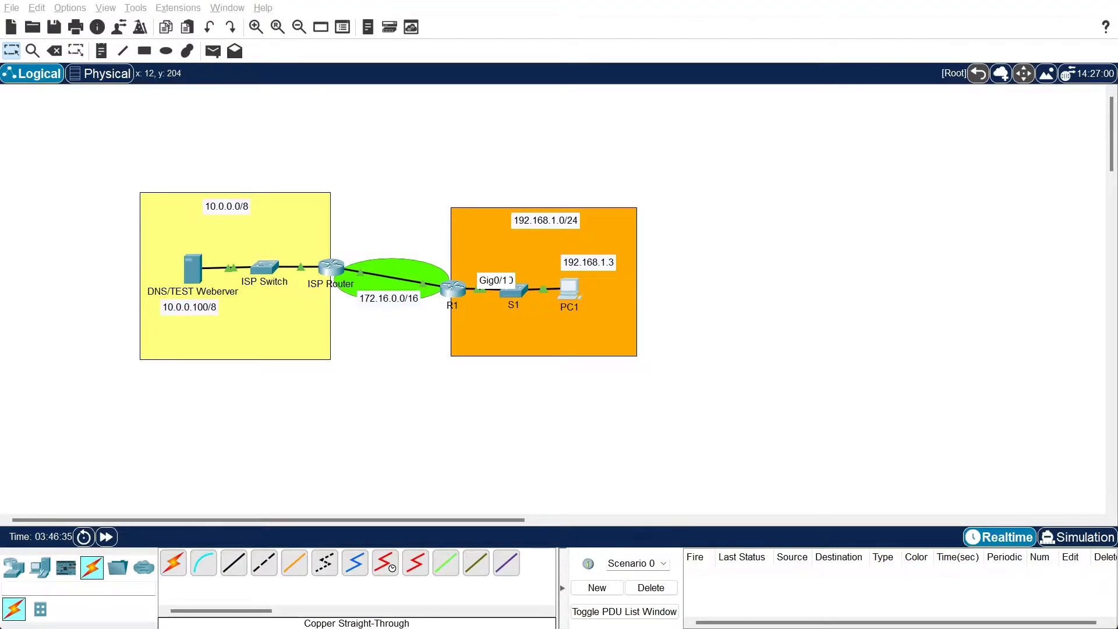
# Open router R1's command line and enter global configuration mode with en and conf t
pyautogui.click(454, 289)
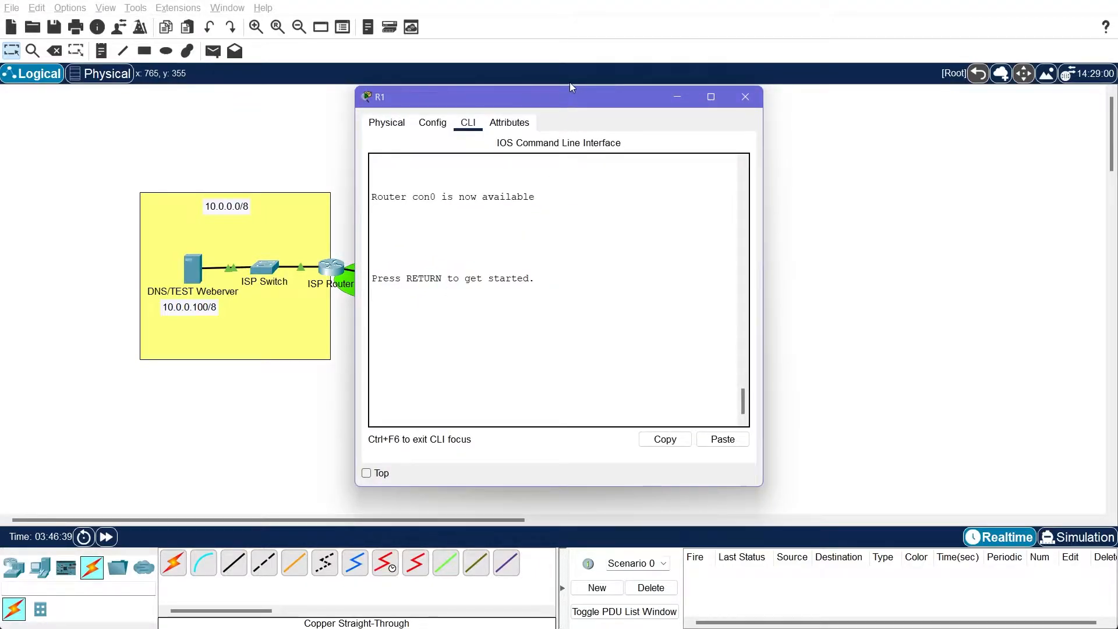
pyautogui.click(547, 317)
pyautogui.press('Return')
pyautogui.write('en')
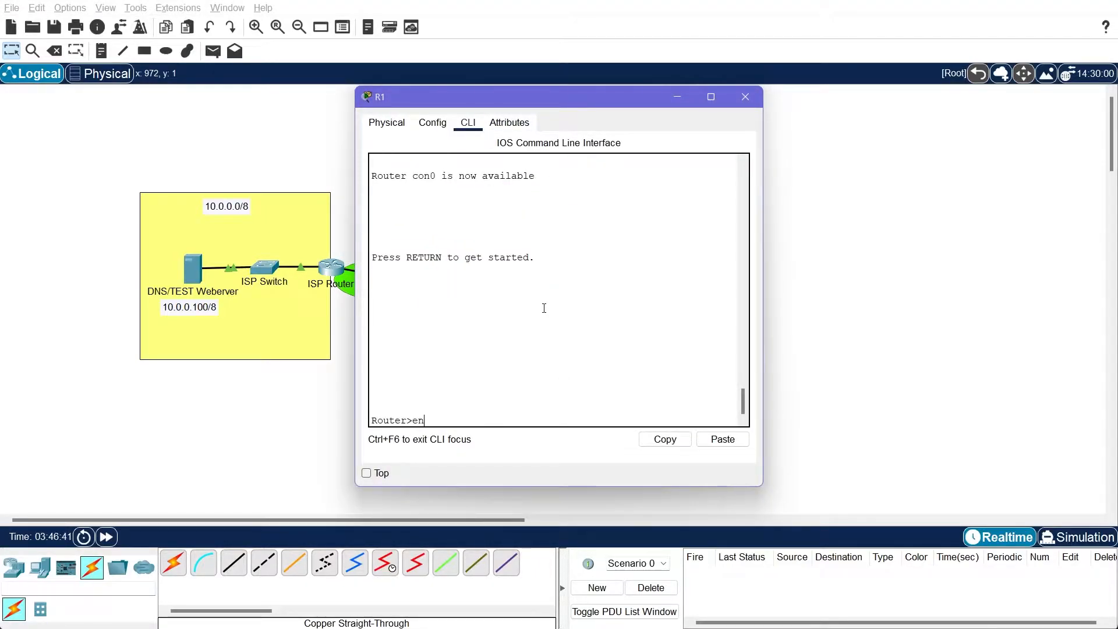
pyautogui.press('Return')
pyautogui.write('conf t')
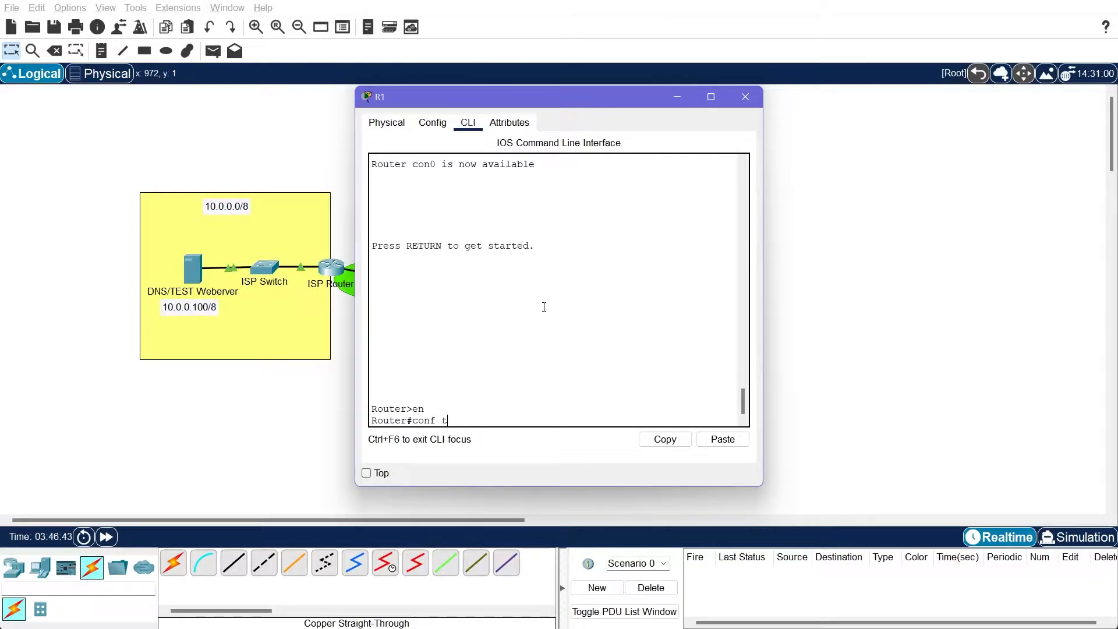
pyautogui.press('Return')
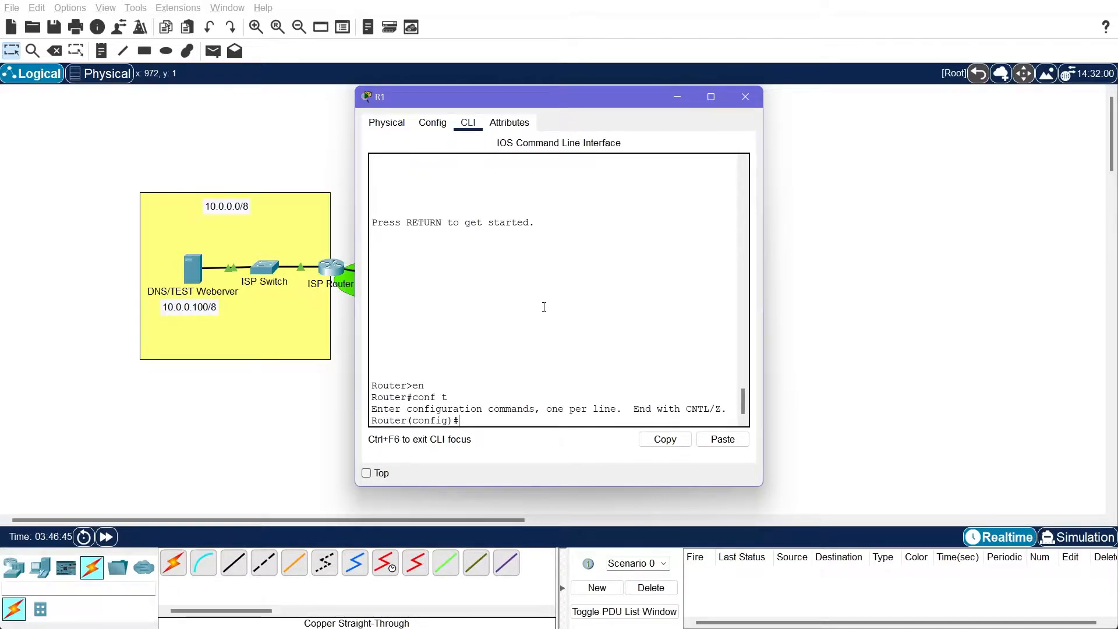
# Look up the ip dhcp command options in R1's command line and create a DHCP pool named LAN
pyautogui.write('dhcp ?')
pyautogui.press('BackSpace')
pyautogui.press('BackSpace')
pyautogui.press('BackSpace')
pyautogui.press('BackSpace')
pyautogui.write('ip dhcp ?')
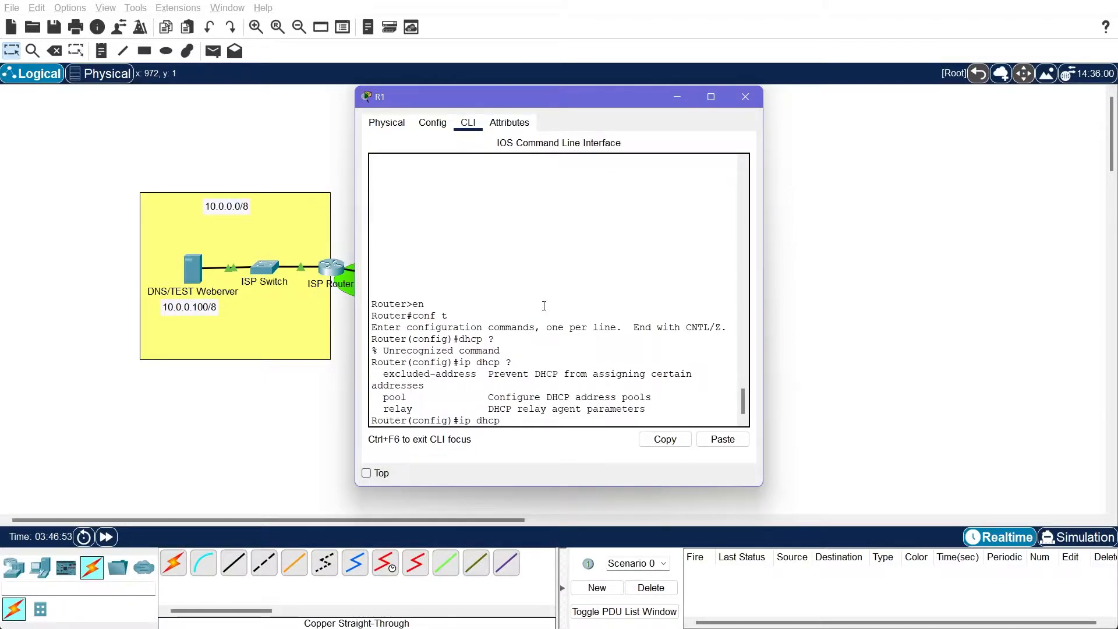
pyautogui.write('pool ')
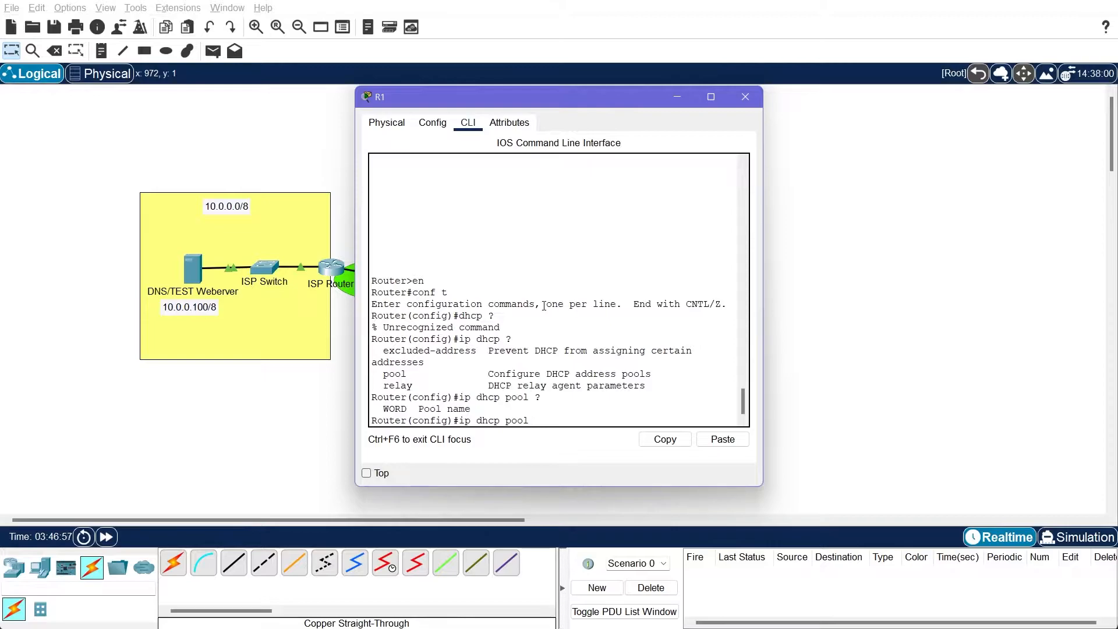
pyautogui.write('?LAN')
pyautogui.press('Return')
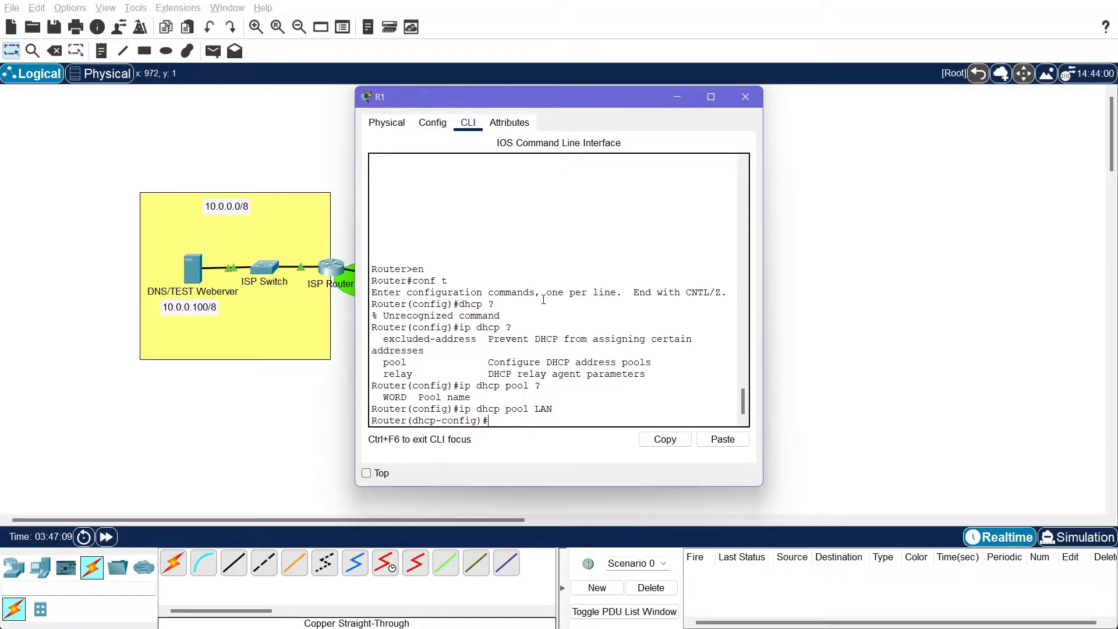
# Define the LAN pool's network as 192.168.1.0 with subnet mask 255.255.255.0
pyautogui.write('network')
pyautogui.moveTo(565, 104); pyautogui.dragTo(242, 87)
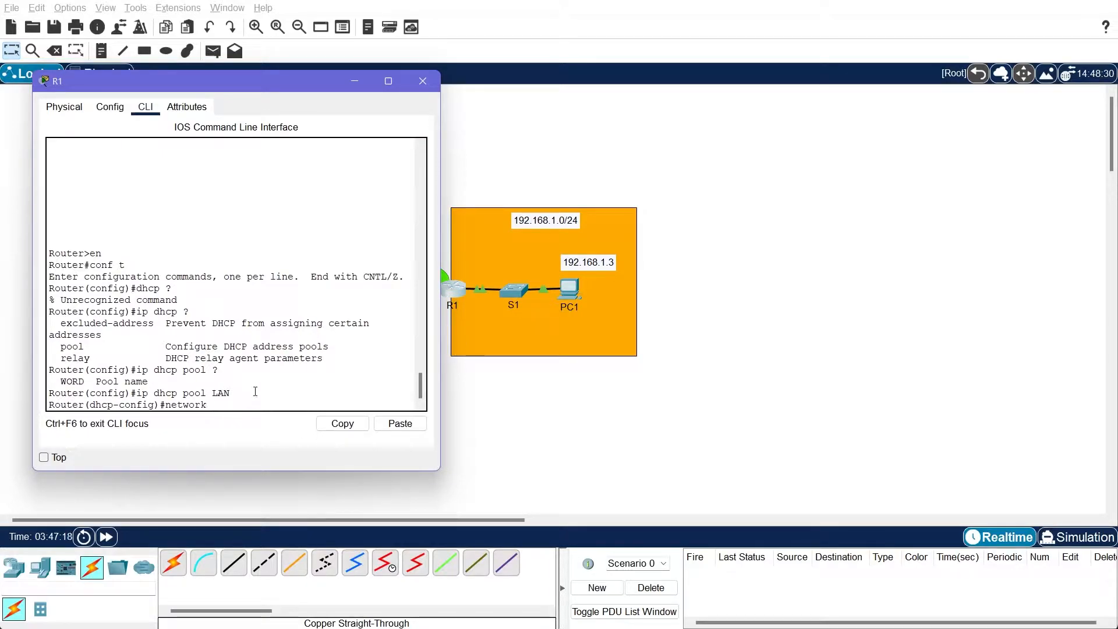
pyautogui.write('92.168.1.0 255.255.255.0')
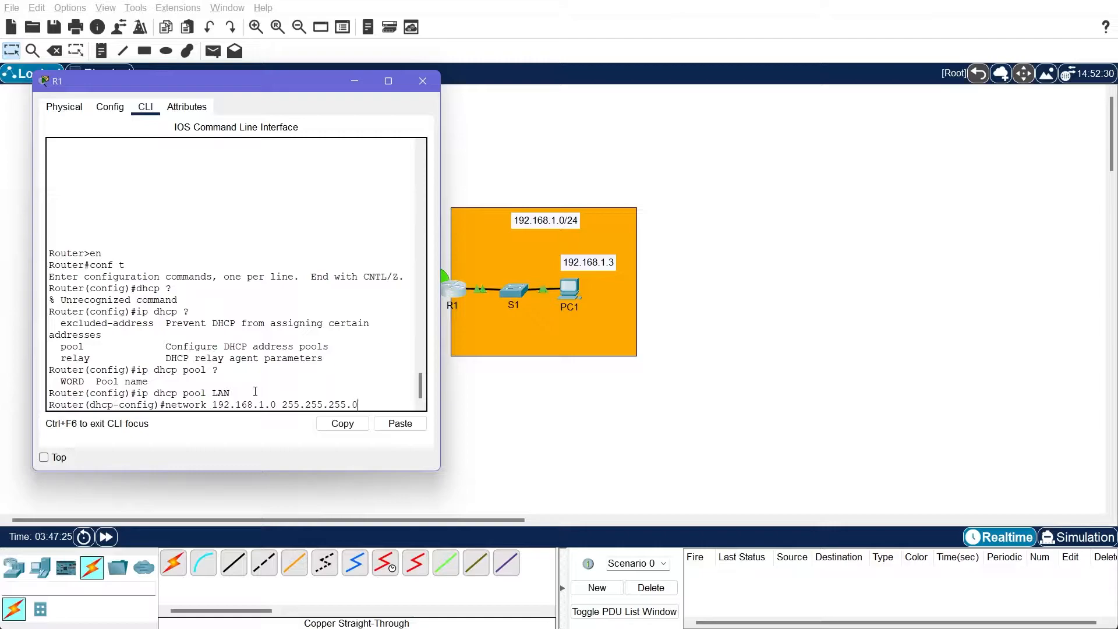
pyautogui.press('Return')
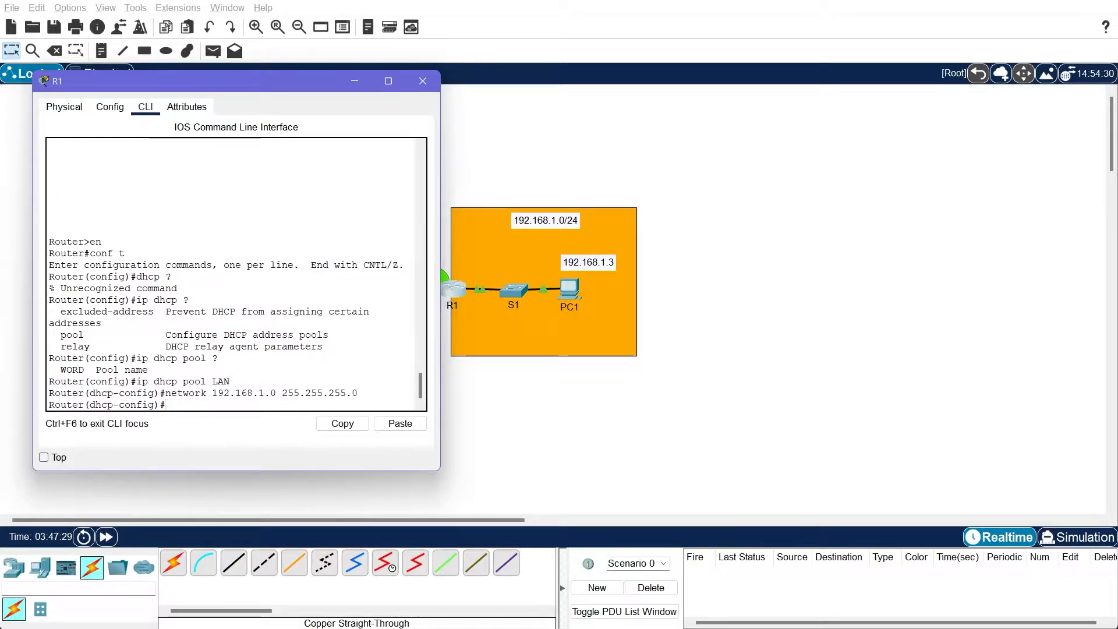
# Set the DHCP pool's DNS server to 10.0.0.100
pyautogui.click(171, 348)
pyautogui.write('dns')
pyautogui.press('Tab')
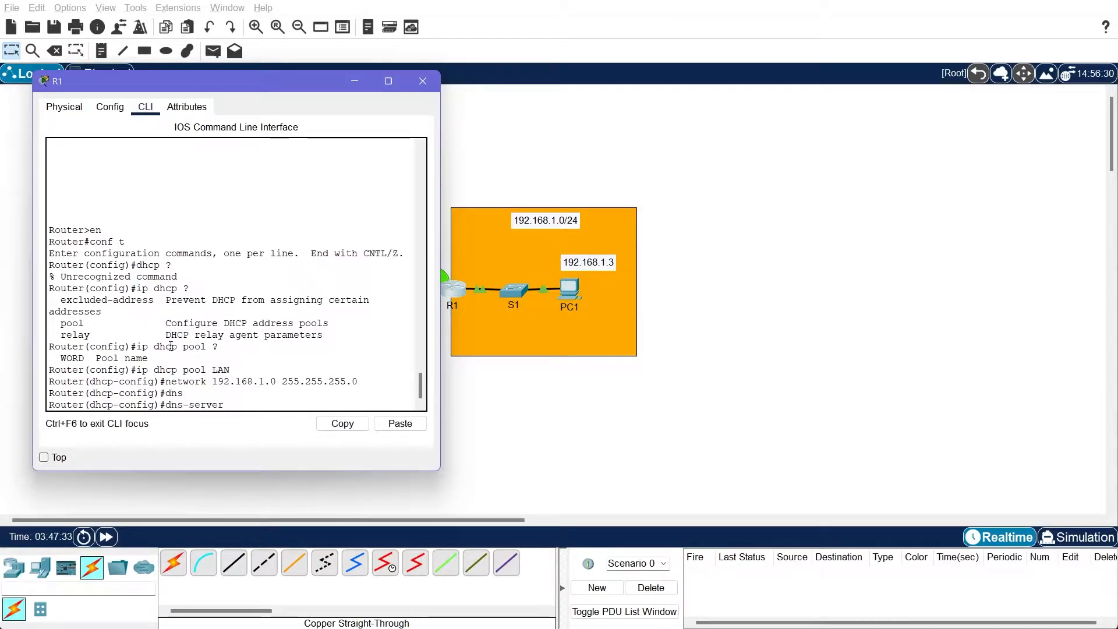
pyautogui.write('10.0.0.100')
pyautogui.press('Return')
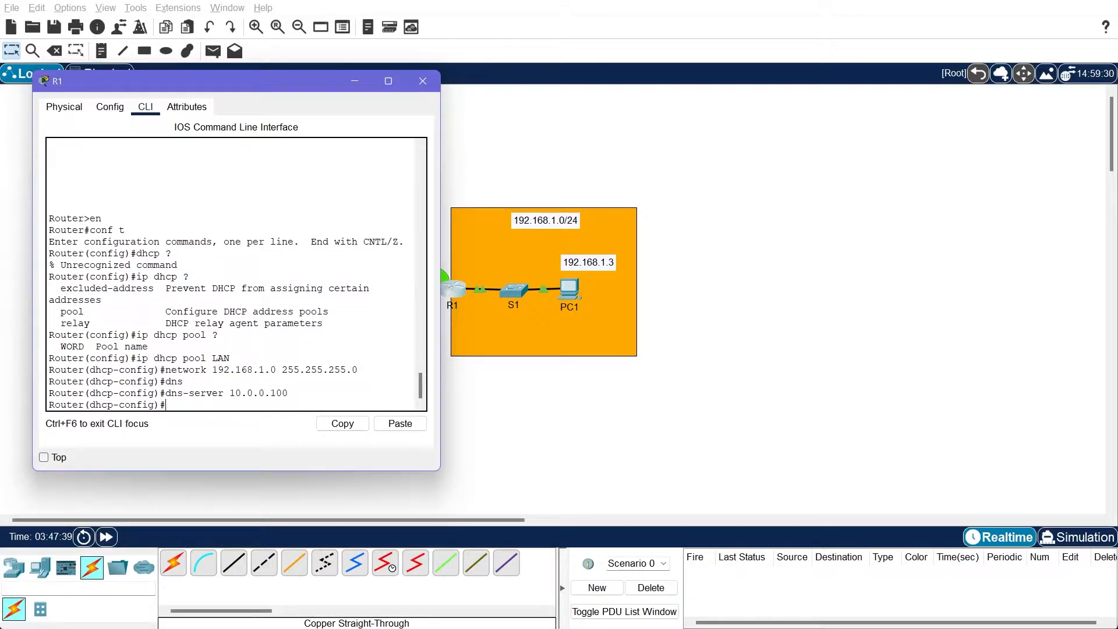
# Set the DHCP pool's default router to 192.168.1.1
pyautogui.write('d')
pyautogui.write('ef')
pyautogui.press('Tab')
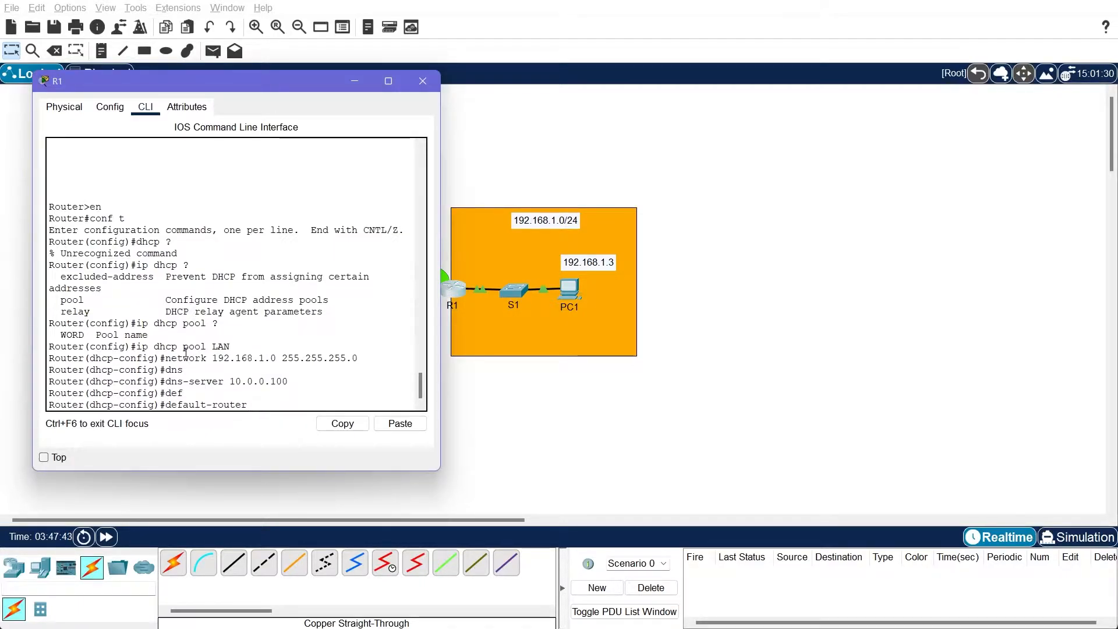
pyautogui.write('192.168.1.1')
pyautogui.press('Return')
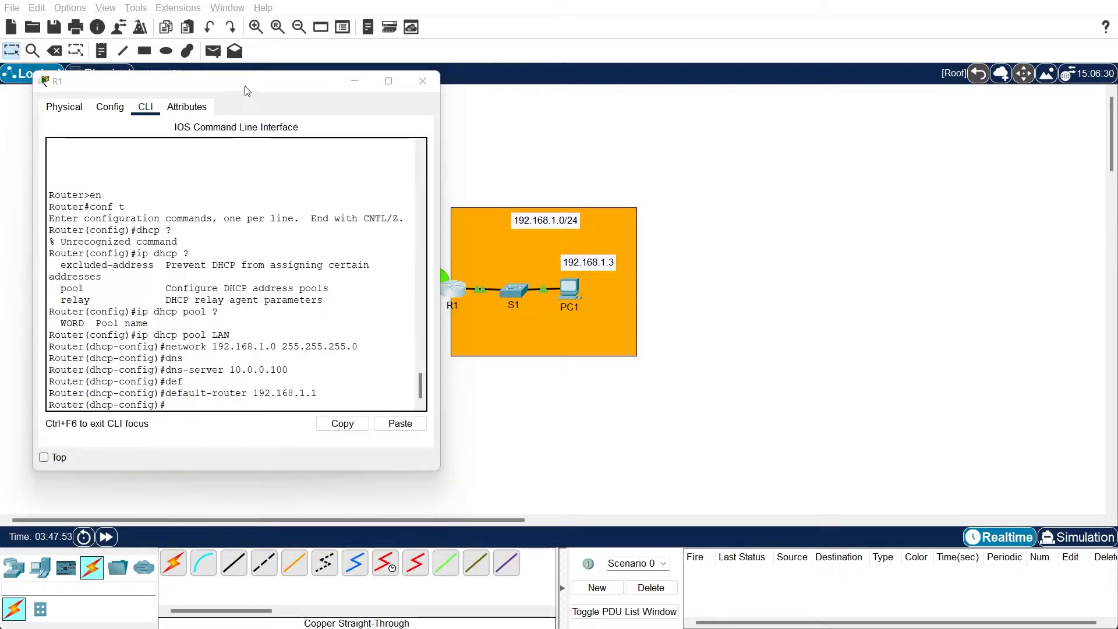
# Check for a lease command in the DHCP pool configuration and list the commands available there
pyautogui.click(244, 83)
pyautogui.write('le')
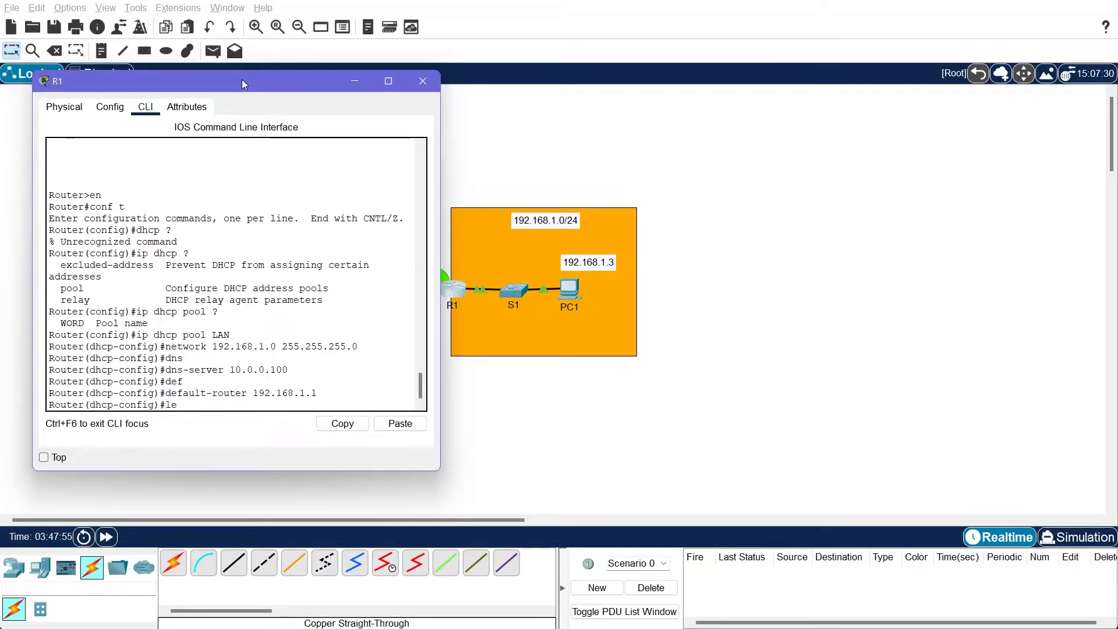
pyautogui.write('as')
pyautogui.press('Tab')
pyautogui.write('?')
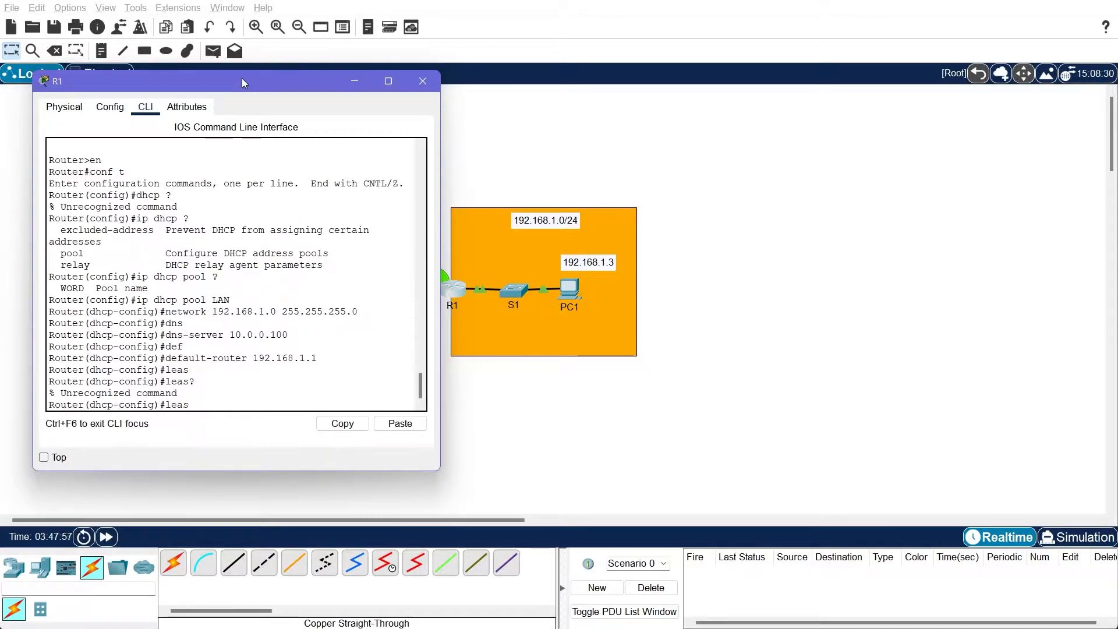
pyautogui.press('BackSpace')
pyautogui.press('BackSpace')
pyautogui.press('BackSpace')
pyautogui.press('BackSpace')
pyautogui.write('?')
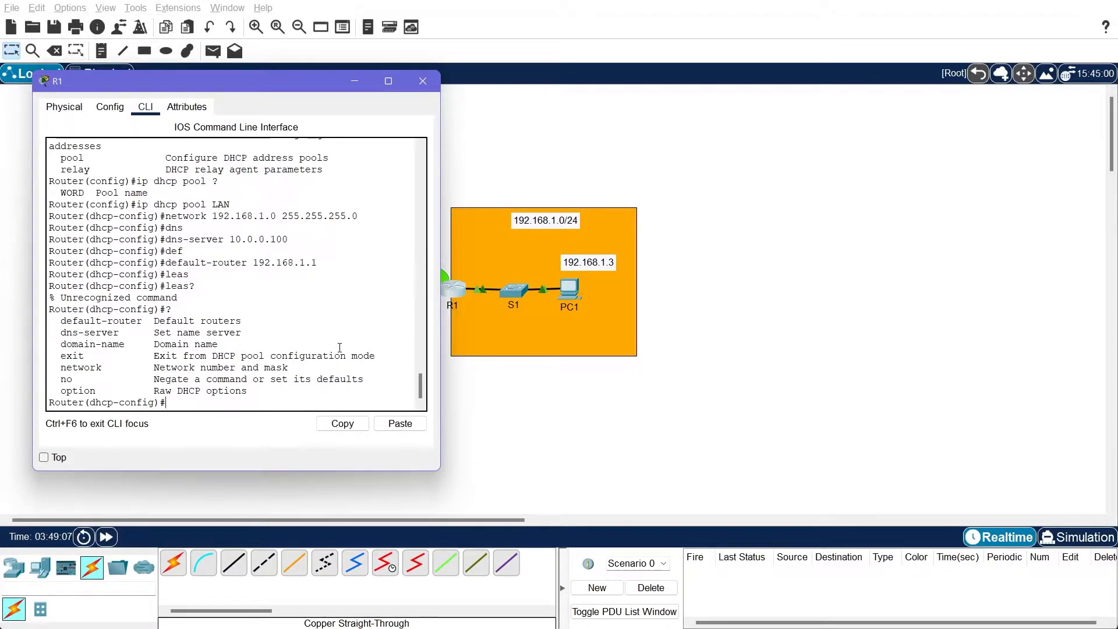
# Exit the DHCP pool configuration and look up the ip dhcp command for excluding addresses
pyautogui.write('exit')
pyautogui.press('Return')
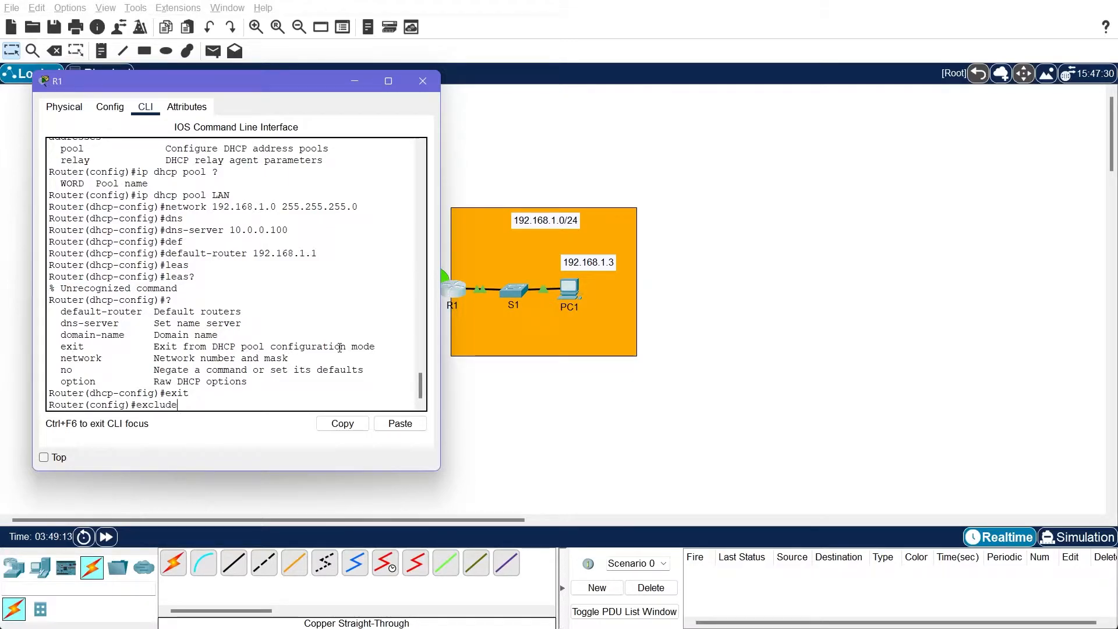
pyautogui.write('?')
pyautogui.press('BackSpace')
pyautogui.press('BackSpace')
pyautogui.press('BackSpace')
pyautogui.press('BackSpace')
pyautogui.press('BackSpace')
pyautogui.press('BackSpace')
pyautogui.write('ip ex')
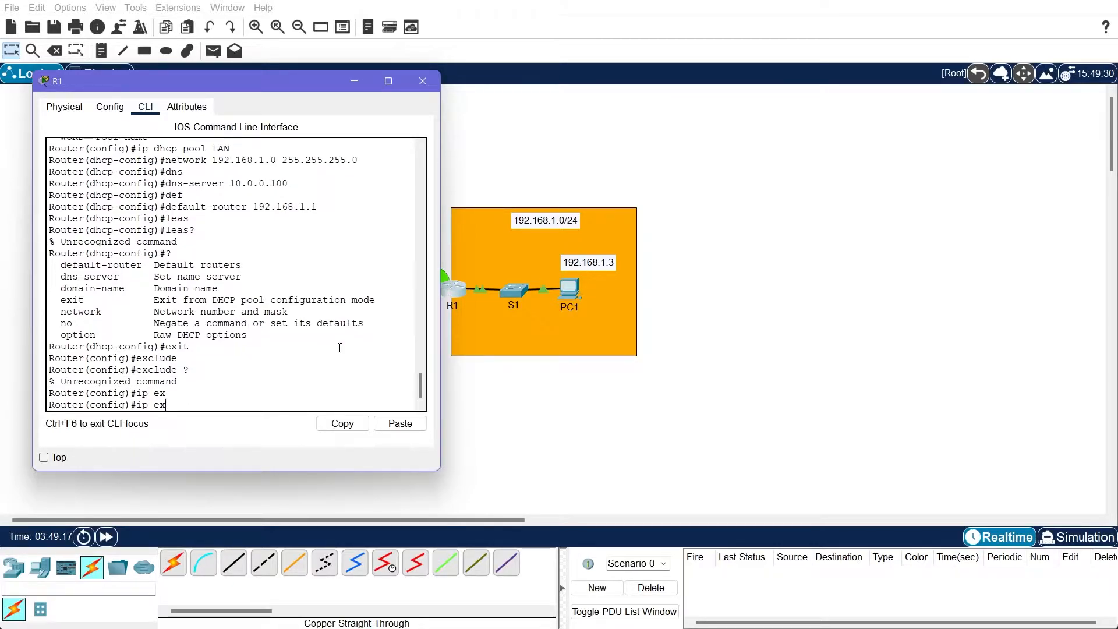
pyautogui.write('?dhcp ')
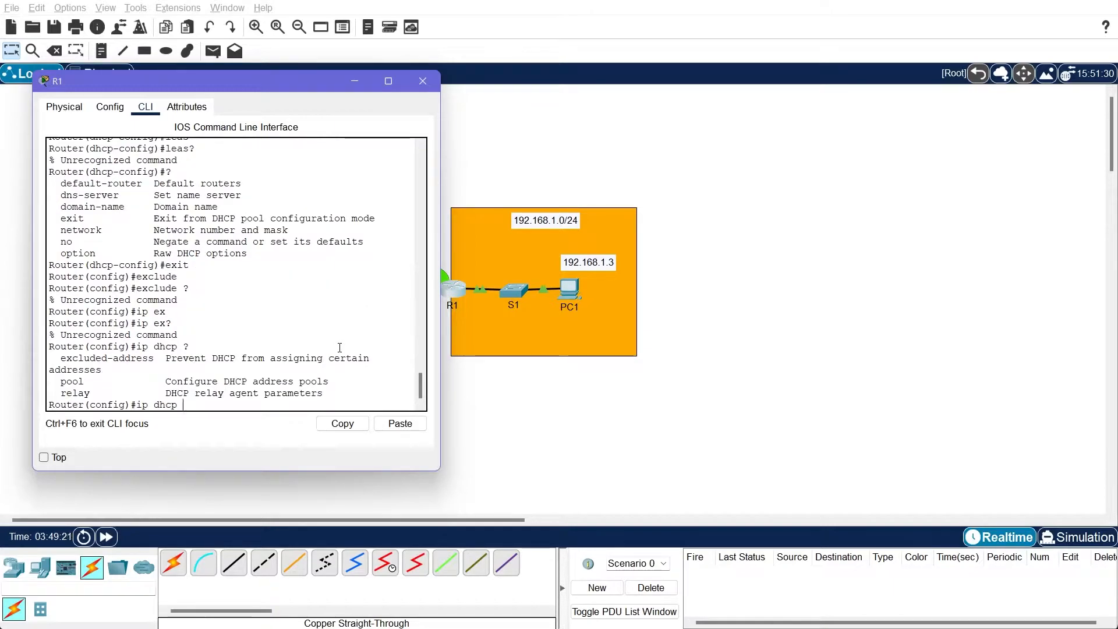
pyautogui.write('?ex')
# Exclude the addresses 192.168.1.1 and 192.168.1.3 from DHCP assignment with ip dhcp excluded-address
pyautogui.press('Tab')
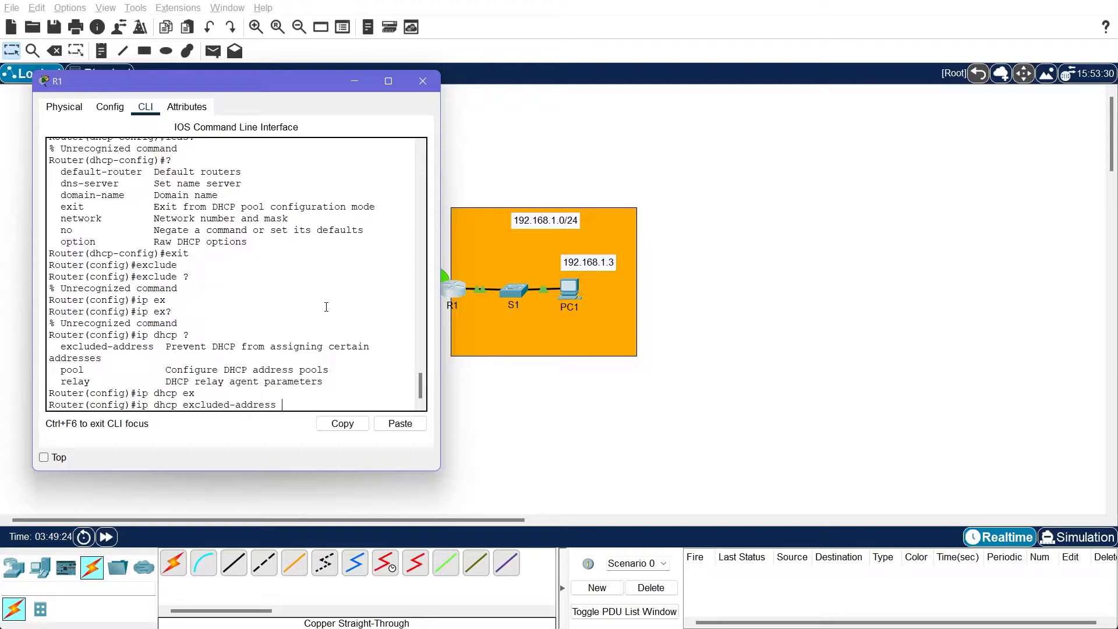
pyautogui.write('?')
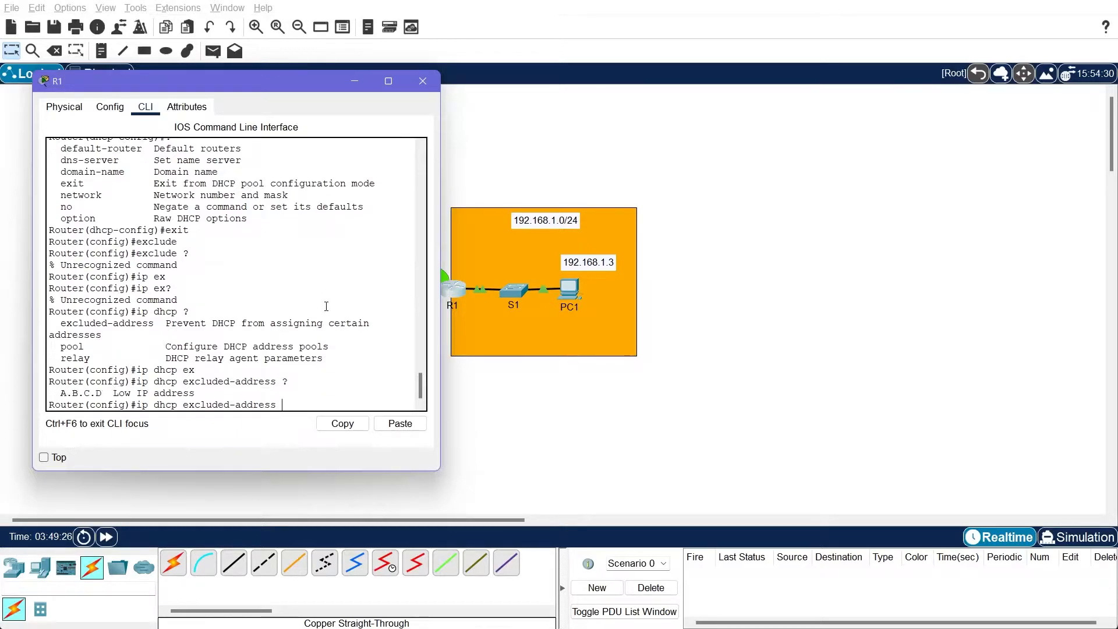
pyautogui.write('192.168.1.1')
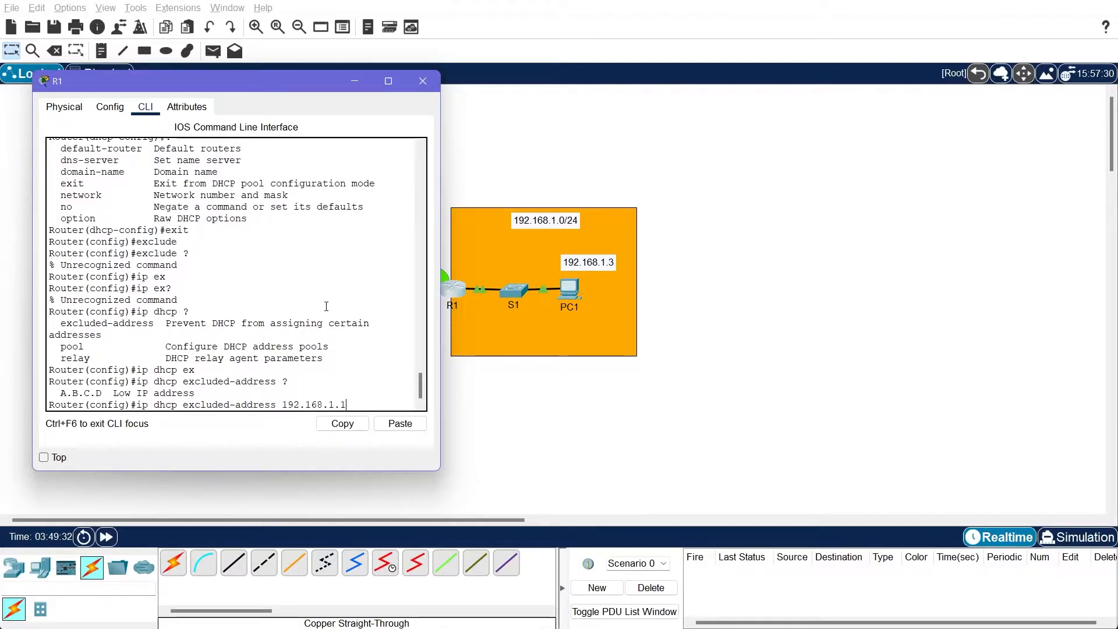
pyautogui.write(' ?')
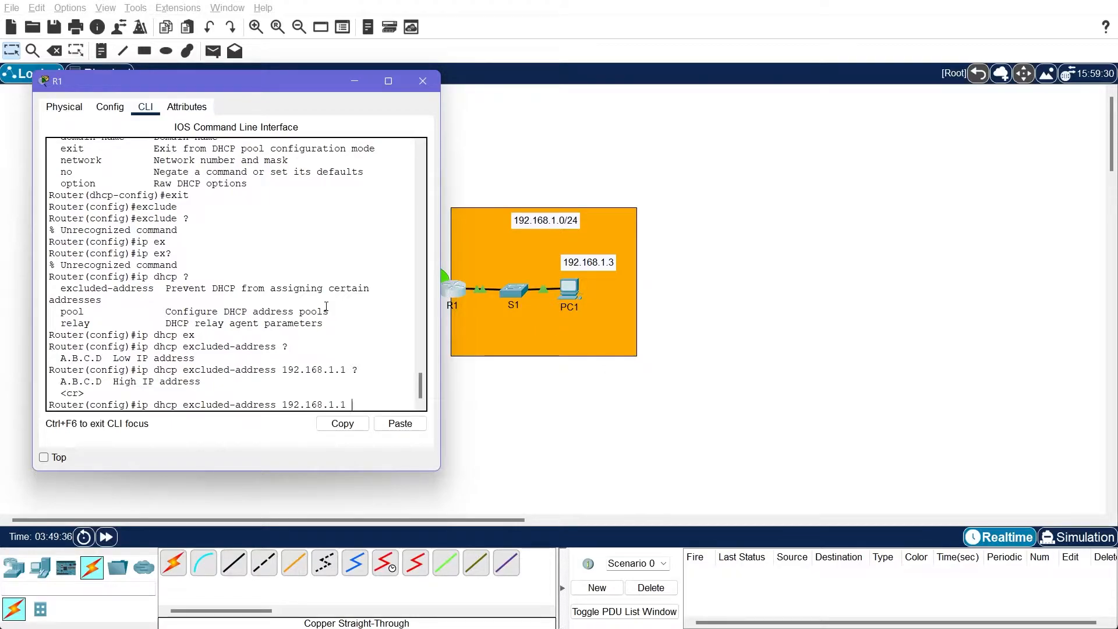
pyautogui.press('Tab')
pyautogui.press('BackSpace')
pyautogui.write('3')
pyautogui.press('Return')
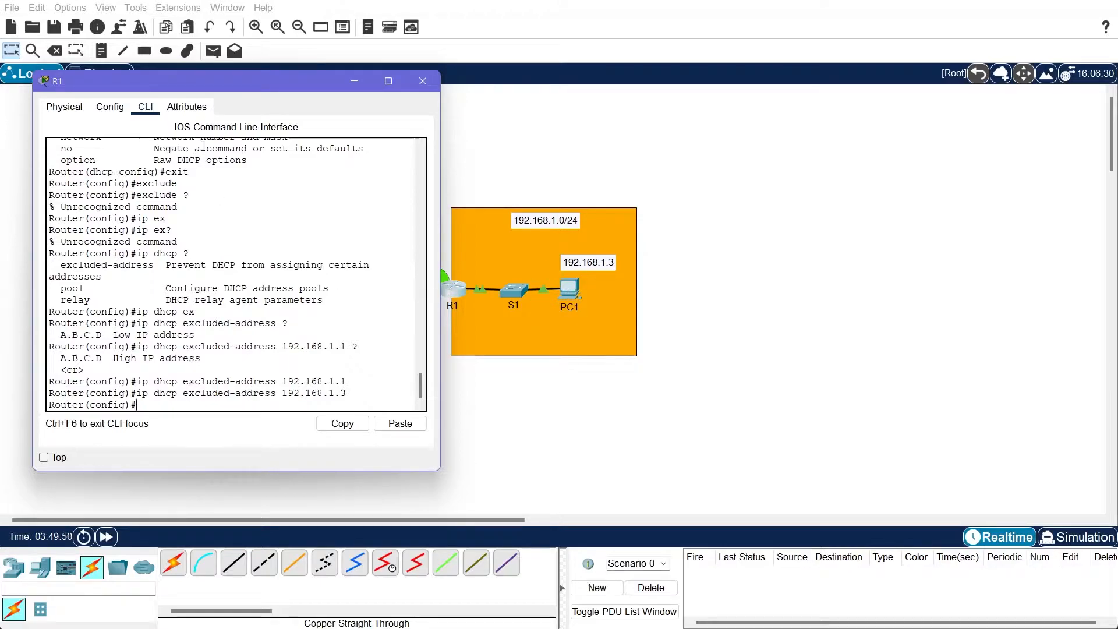
# Shift the R1 window slightly away from the topology and exit global configuration mode
pyautogui.moveTo(241, 91); pyautogui.dragTo(219, 87)
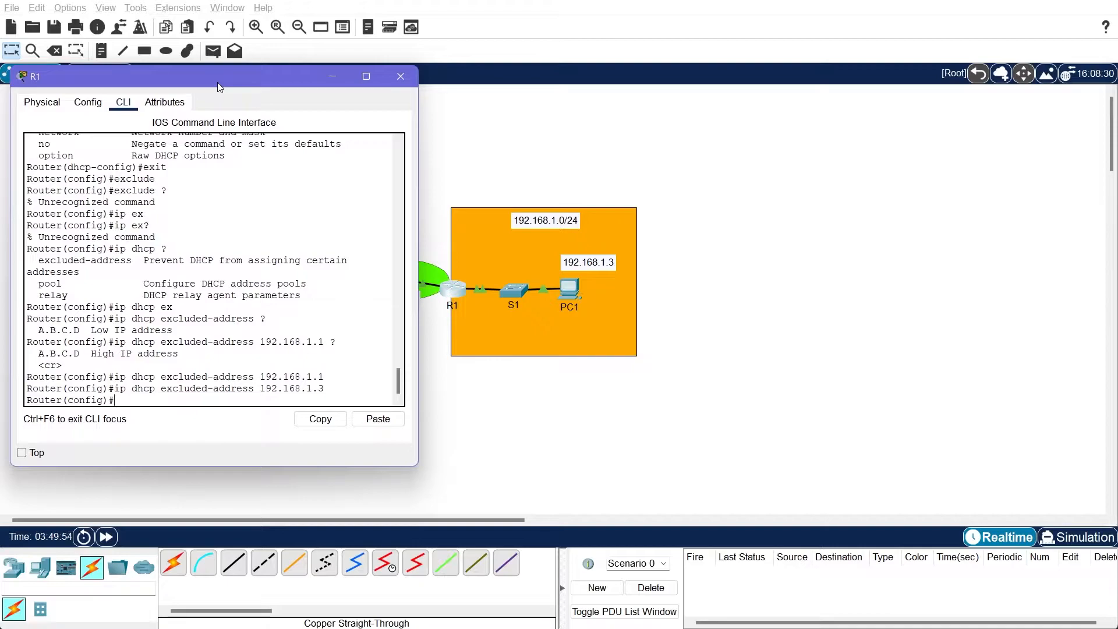
pyautogui.scroll(-1, 293, 308)
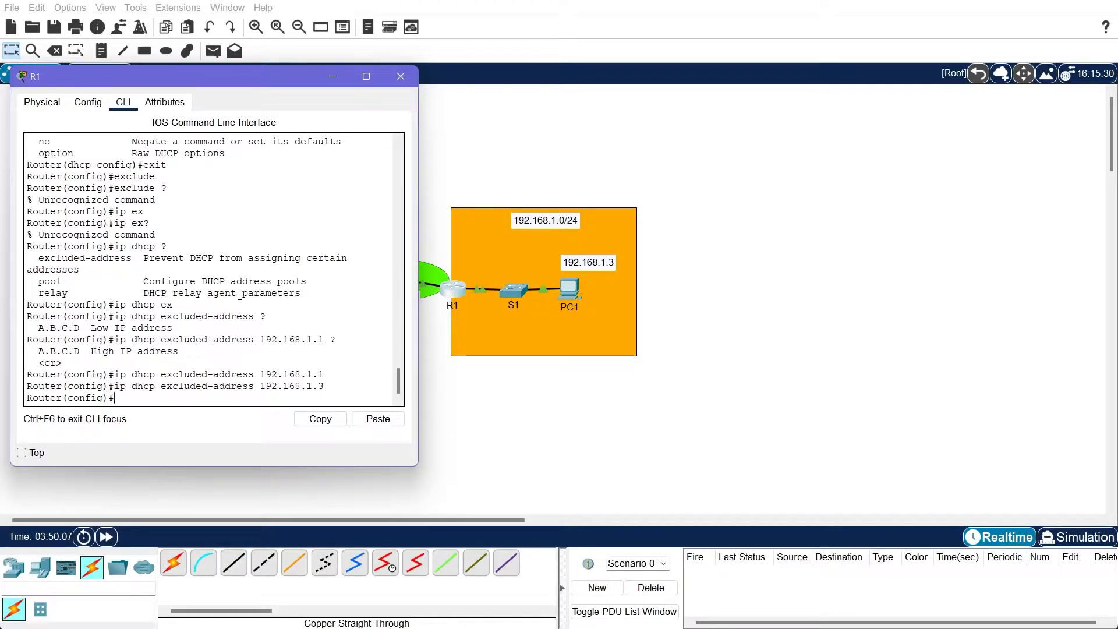
pyautogui.write('sho')
pyautogui.press('BackSpace')
pyautogui.press('BackSpace')
pyautogui.press('BackSpace')
pyautogui.press('BackSpace')
pyautogui.write('exi')
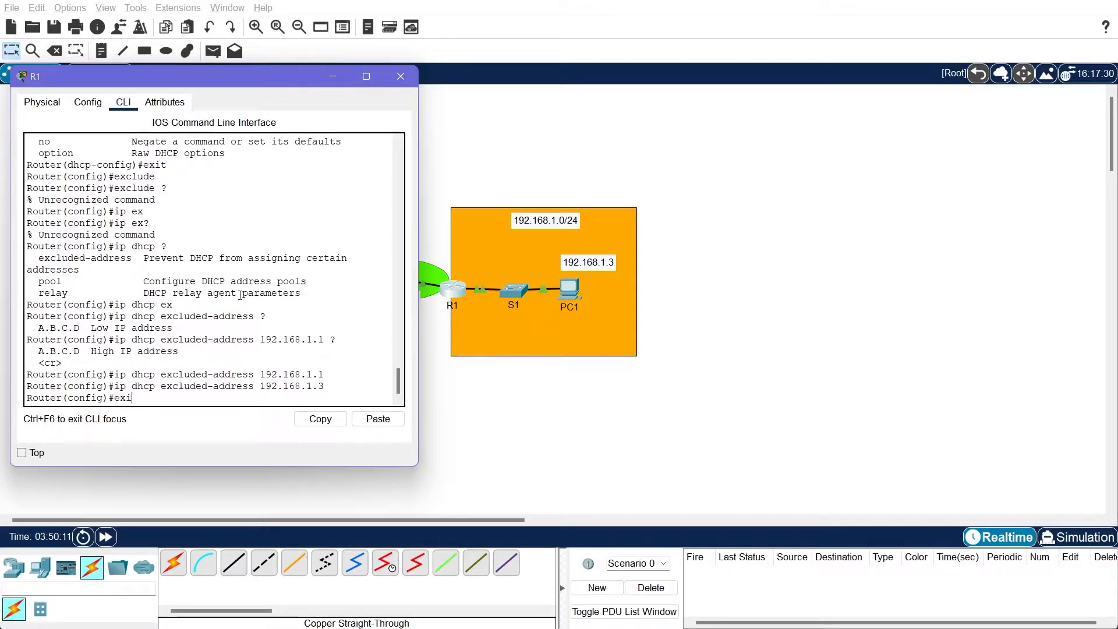
pyautogui.write('t')
pyautogui.press('Return')
# Display R1's interface summary with sho ip int brief and highlight the GigabitEthernet0/0 interface name
pyautogui.write('sho ip int brief')
pyautogui.press('Return')
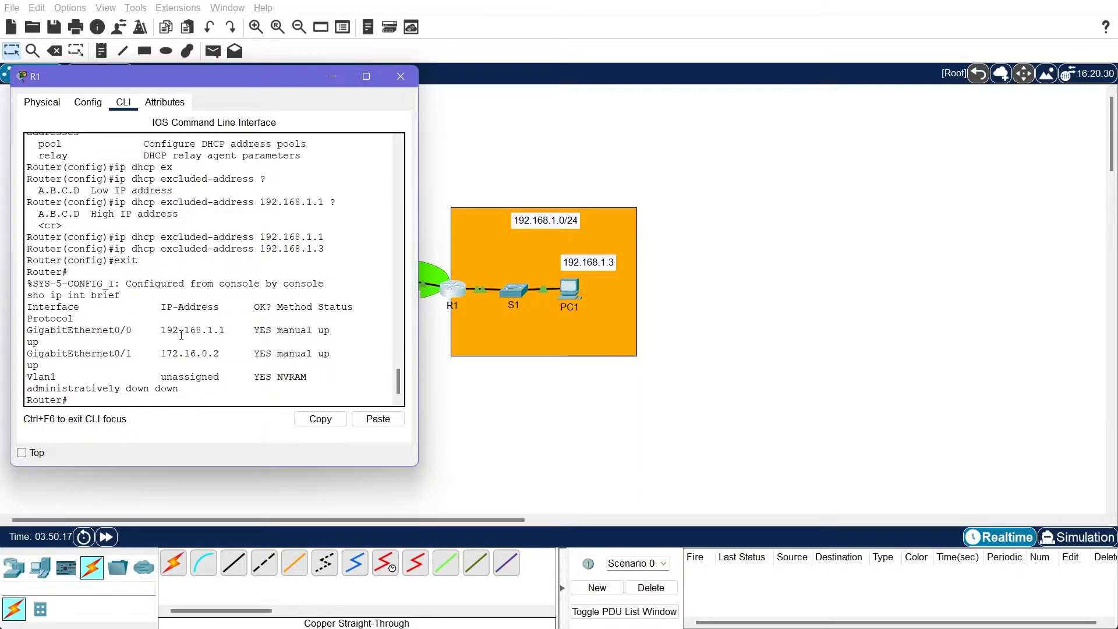
pyautogui.moveTo(137, 330); pyautogui.dragTo(26, 332)
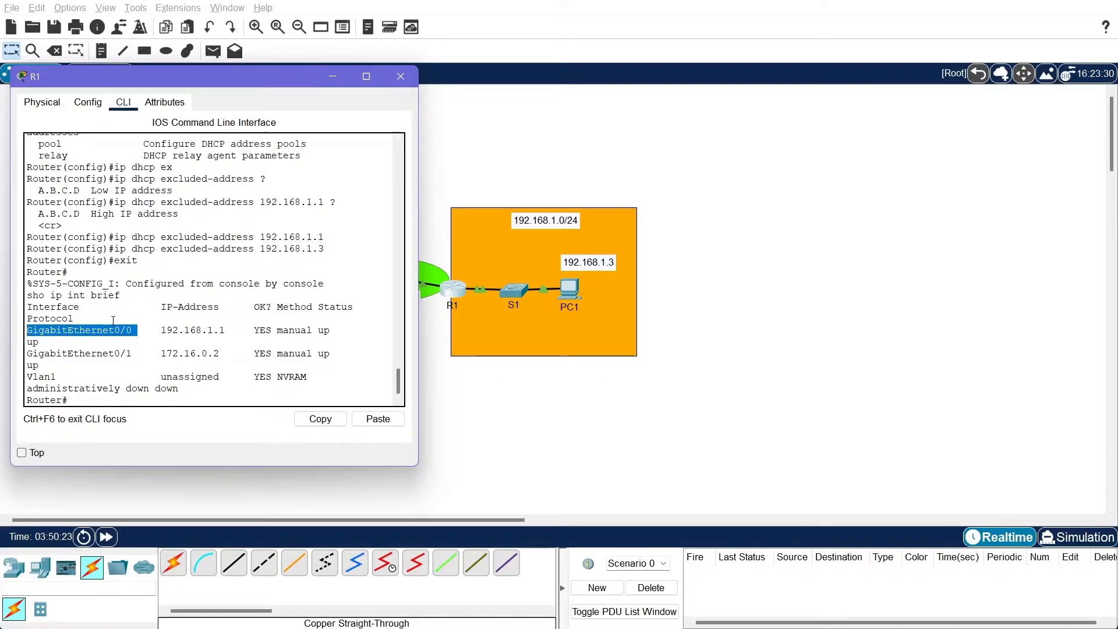
# Add a PC to the 192.168.1.0/24 area directly below PC1
pyautogui.scroll(-1, 144, 305)
pyautogui.click(112, 401)
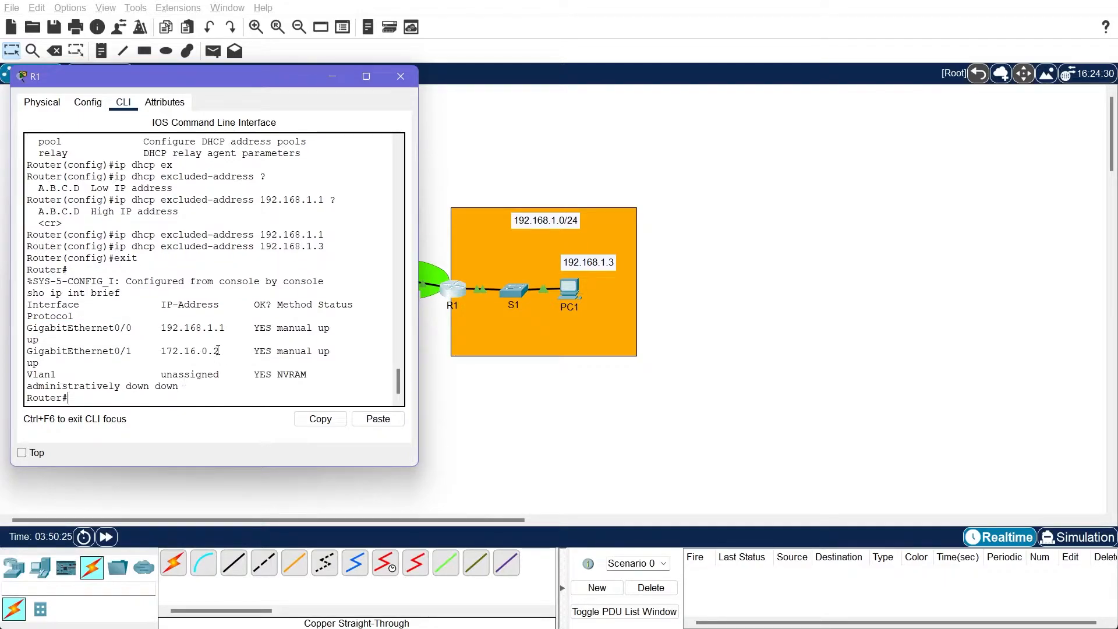
pyautogui.click(26, 572)
pyautogui.click(173, 562)
pyautogui.click(561, 355)
pyautogui.moveTo(562, 356); pyautogui.dragTo(569, 338)
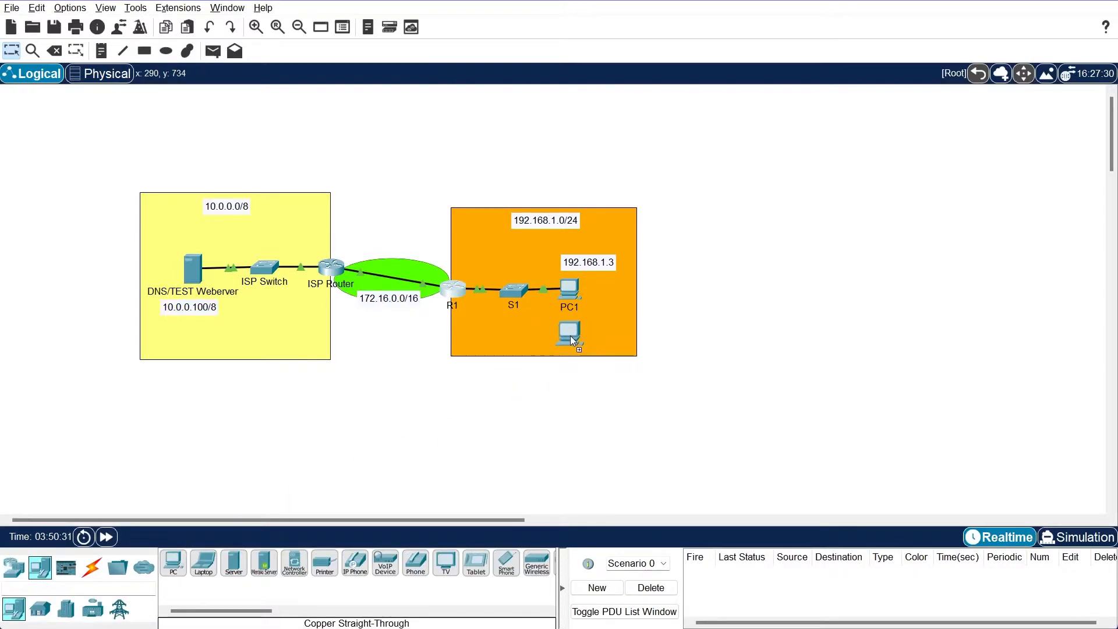
pyautogui.click(571, 336)
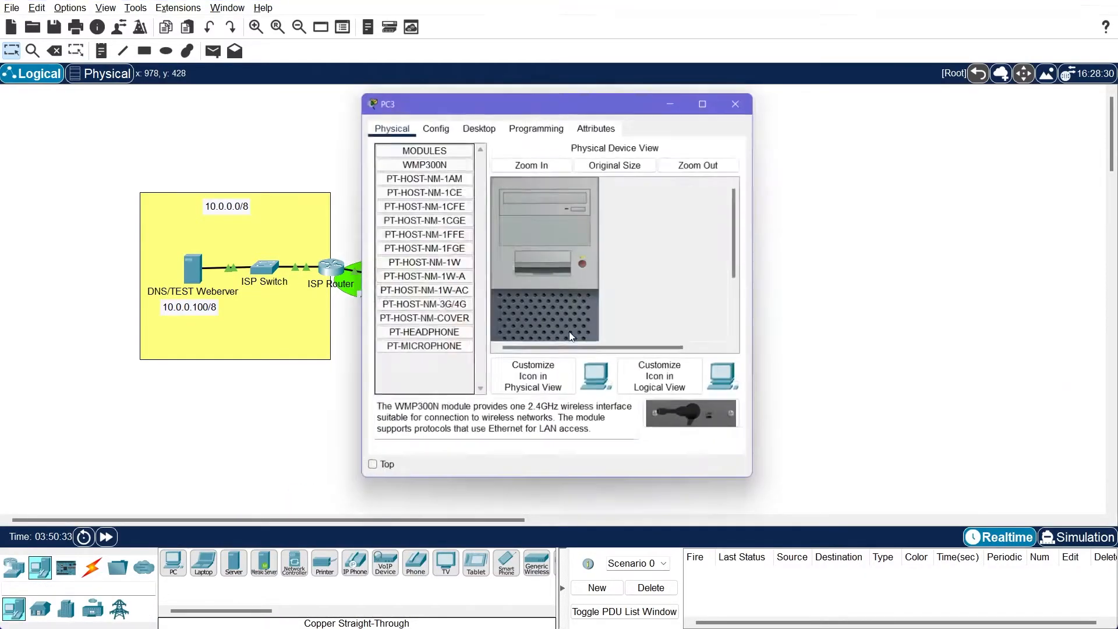
pyautogui.click(745, 96)
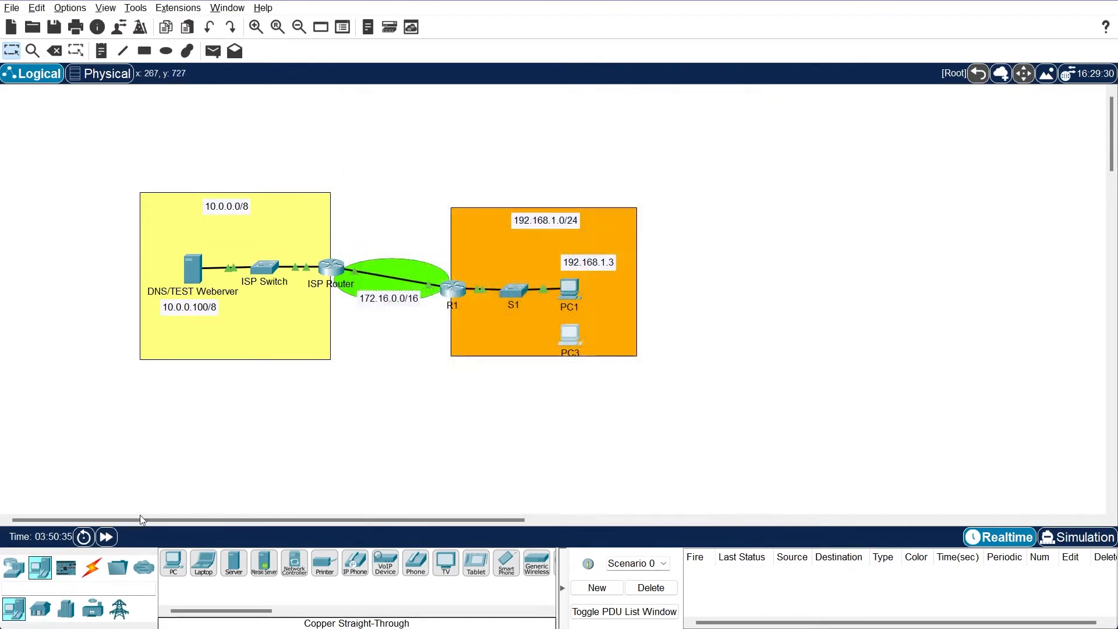
# Connect PC3 to switch S1 with a copper straight-through cable
pyautogui.click(92, 567)
pyautogui.click(236, 561)
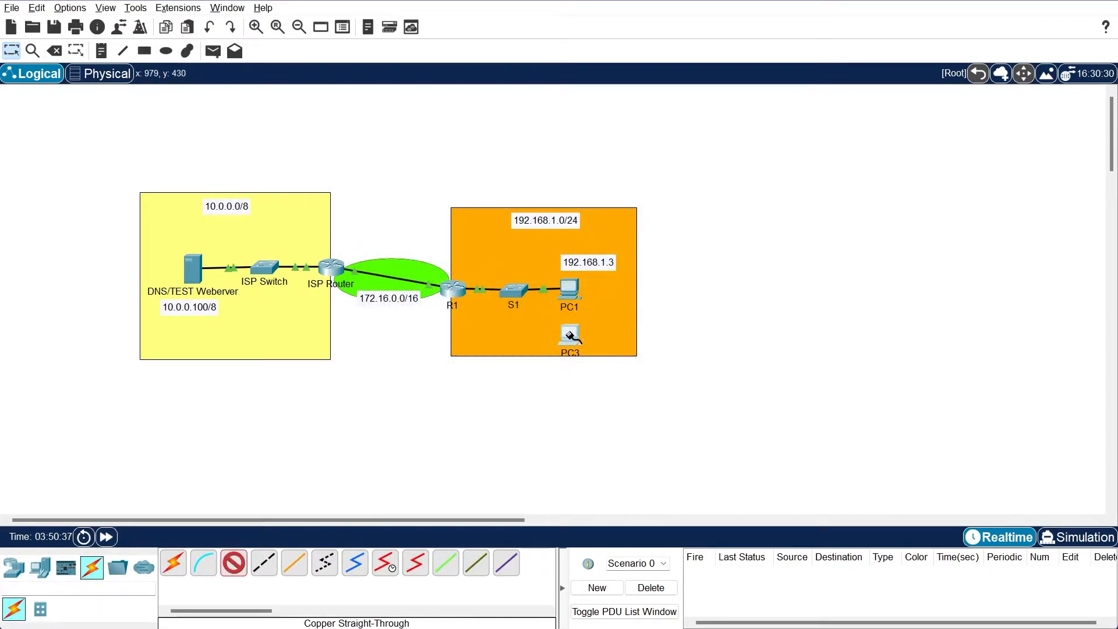
pyautogui.click(569, 337)
pyautogui.click(612, 388)
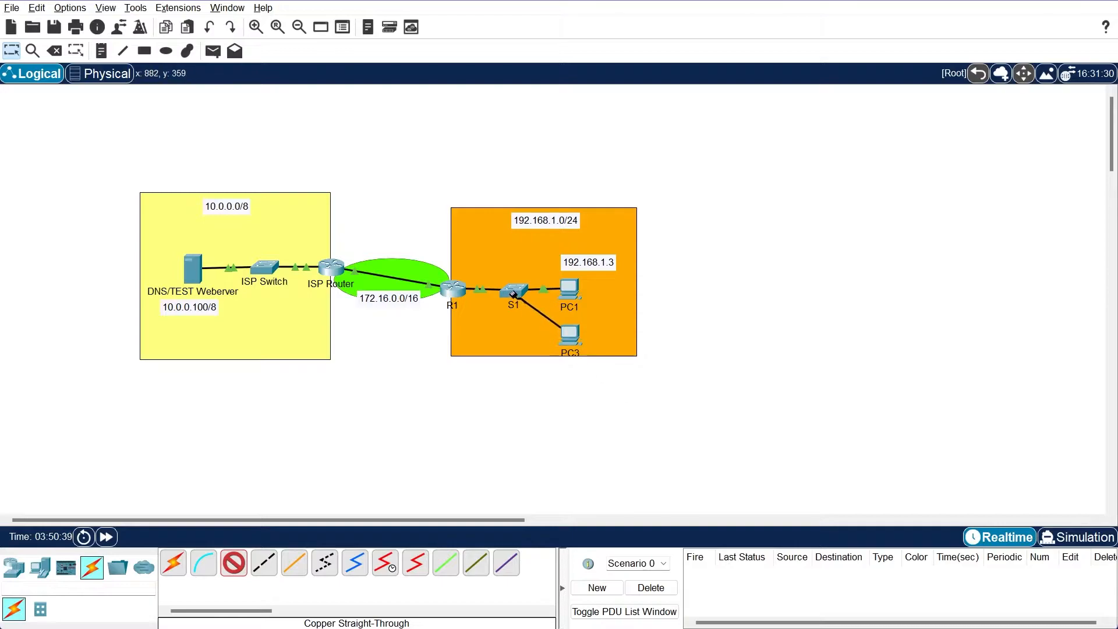
pyautogui.click(514, 292)
pyautogui.click(541, 317)
# Switch PC3's IPv4 configuration to DHCP and close its window
pyautogui.click(579, 340)
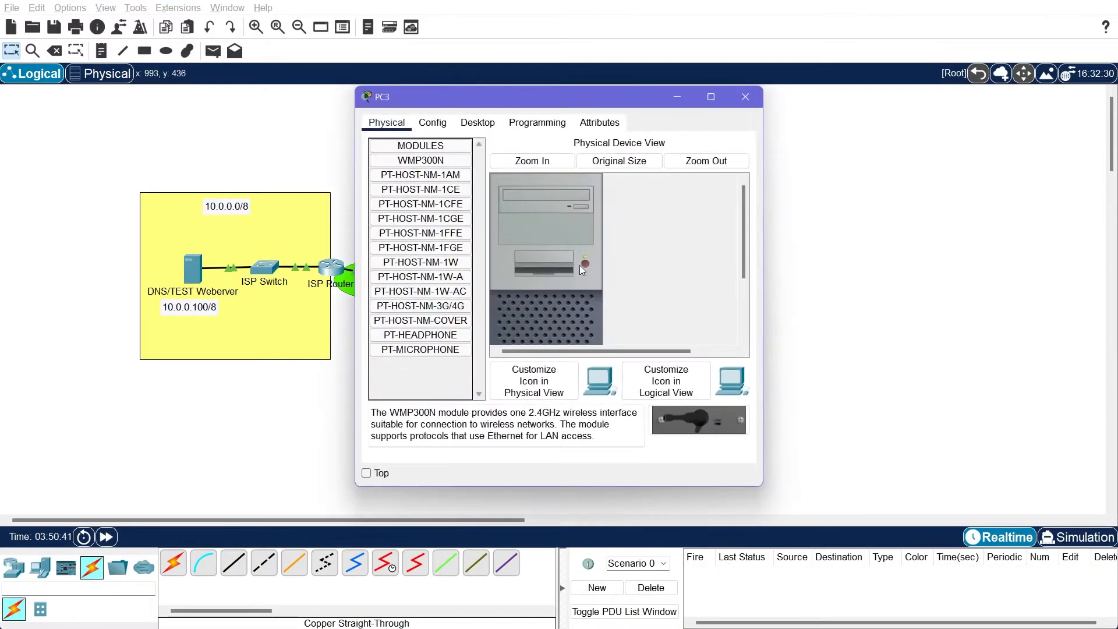
pyautogui.click(478, 122)
pyautogui.click(405, 168)
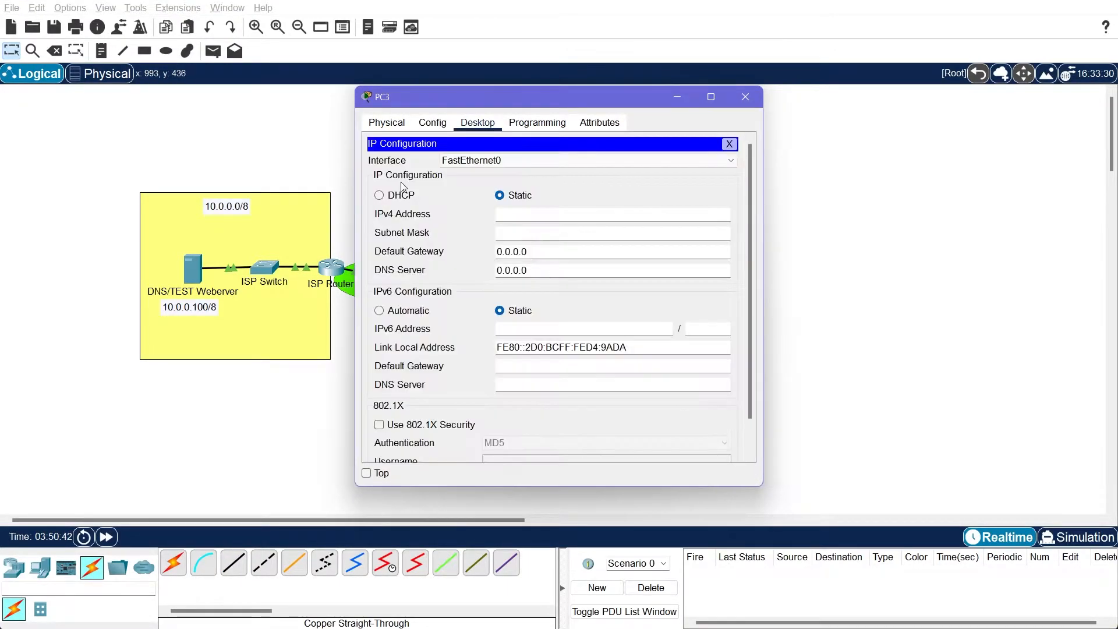
pyautogui.click(401, 195)
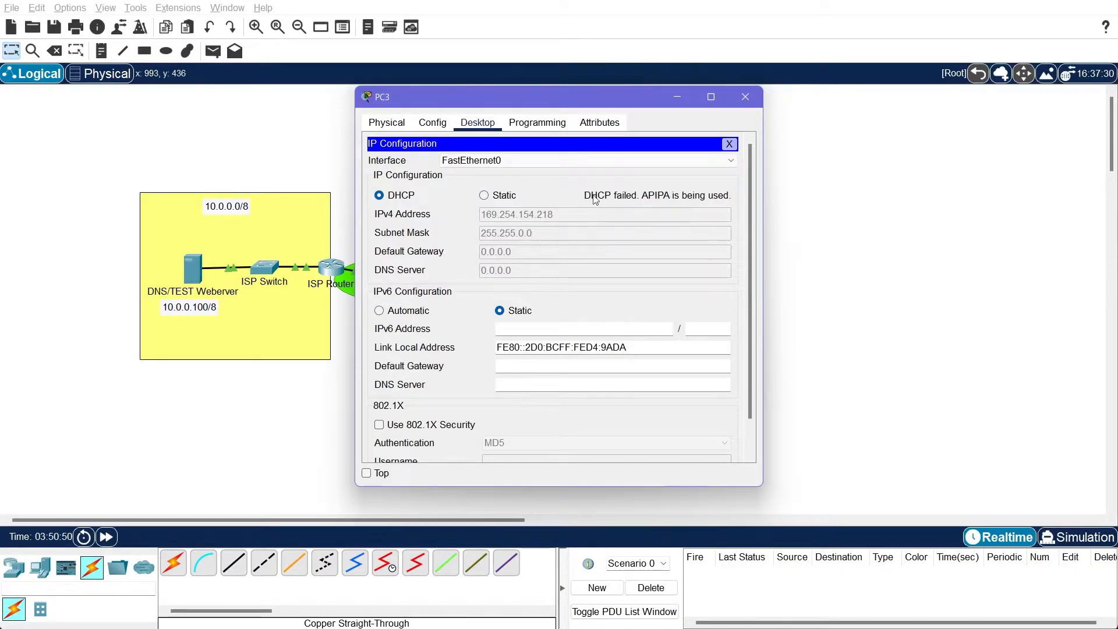
pyautogui.click(730, 144)
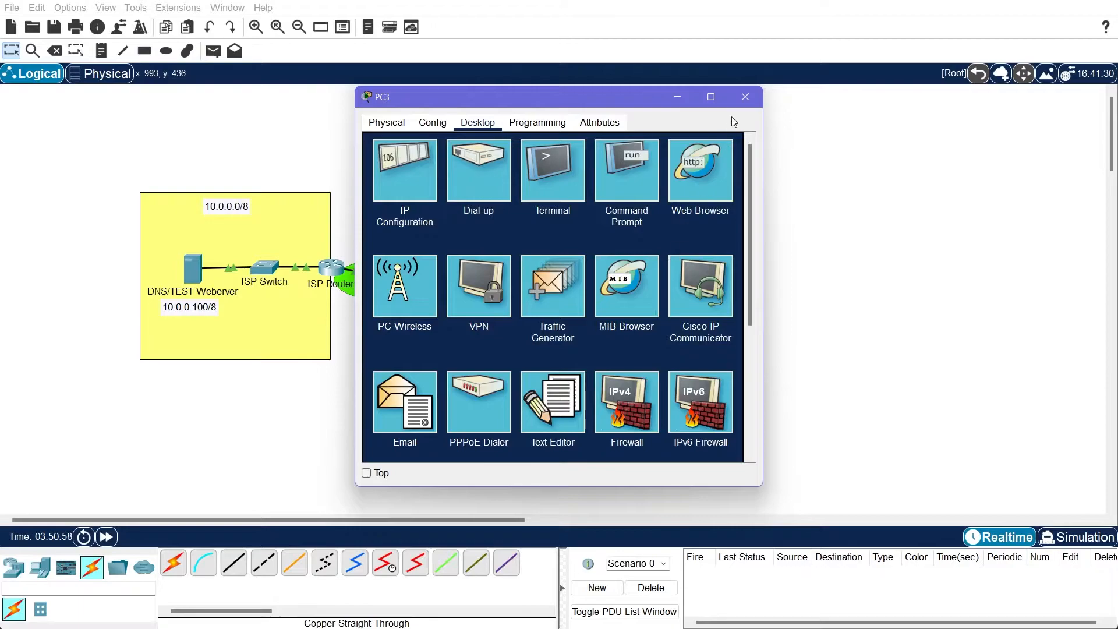
pyautogui.click(745, 96)
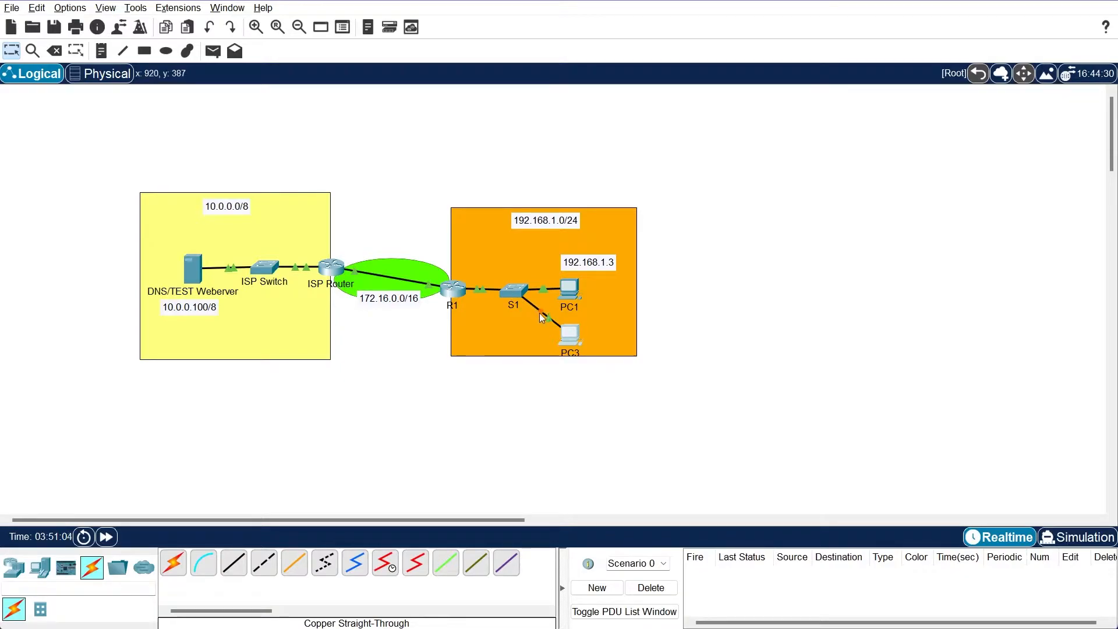
# Fast-forward the simulation time and check the IP configuration PC3 received through DHCP
pyautogui.click(105, 543)
pyautogui.click(105, 543)
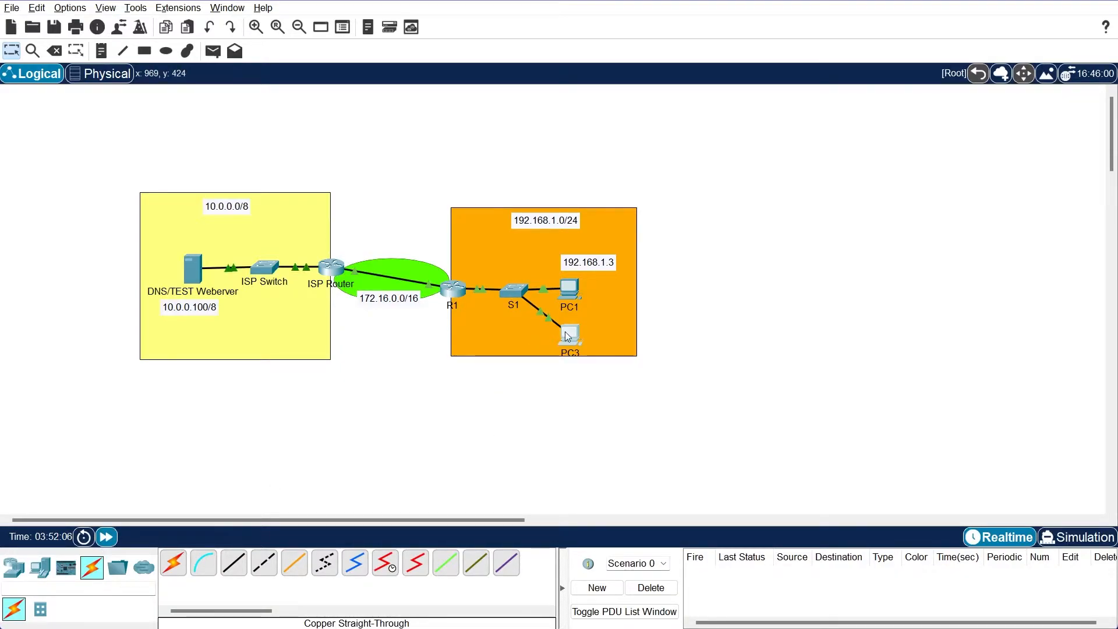
pyautogui.click(568, 336)
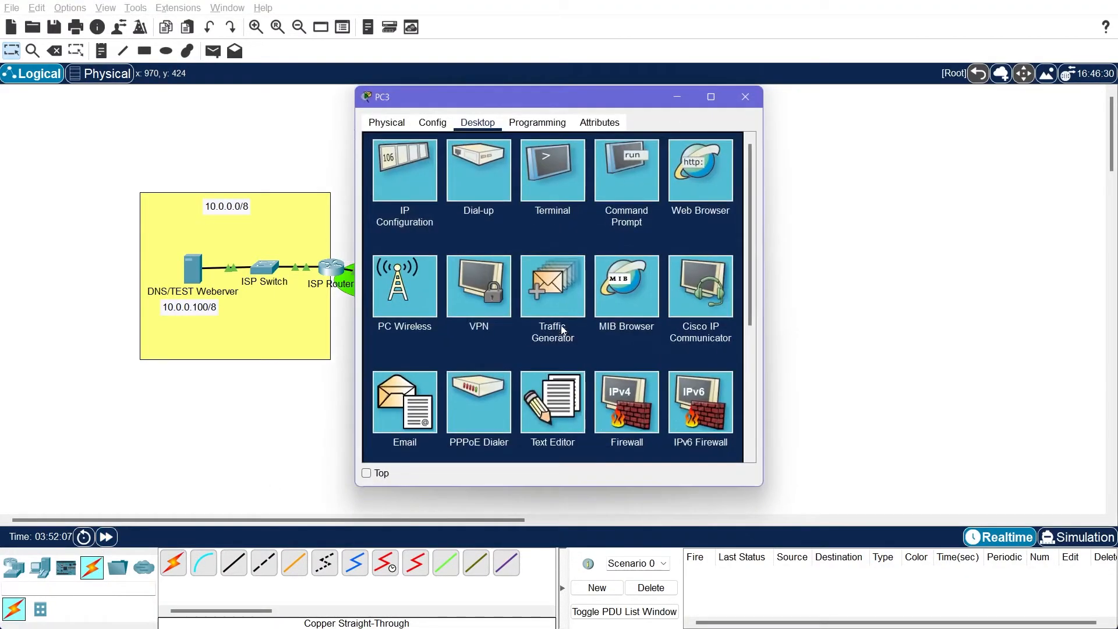
pyautogui.click(427, 170)
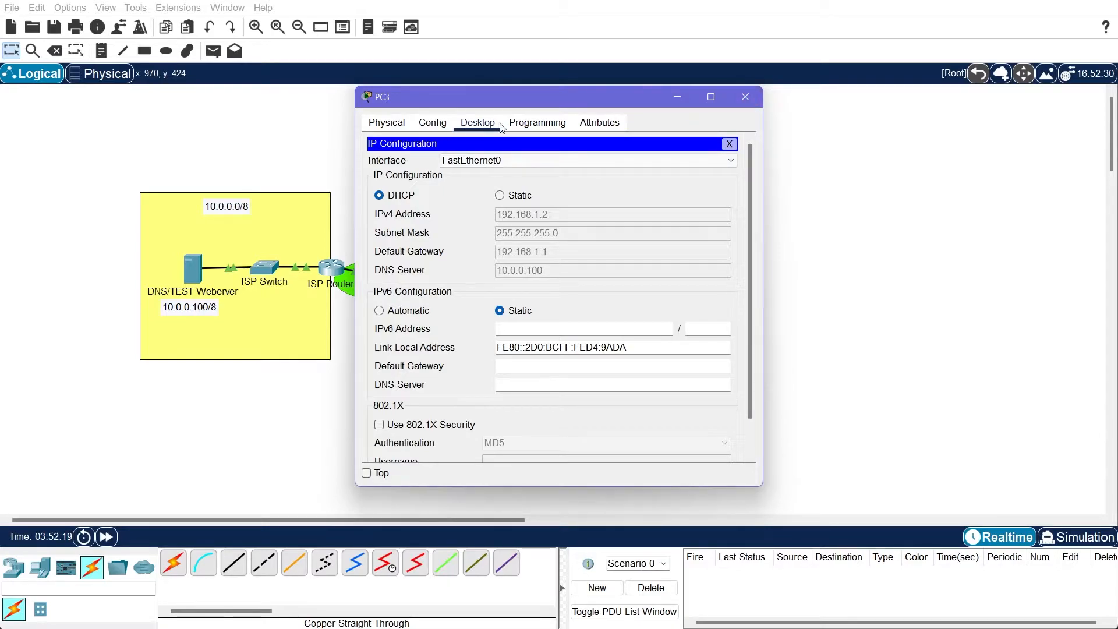
pyautogui.click(726, 143)
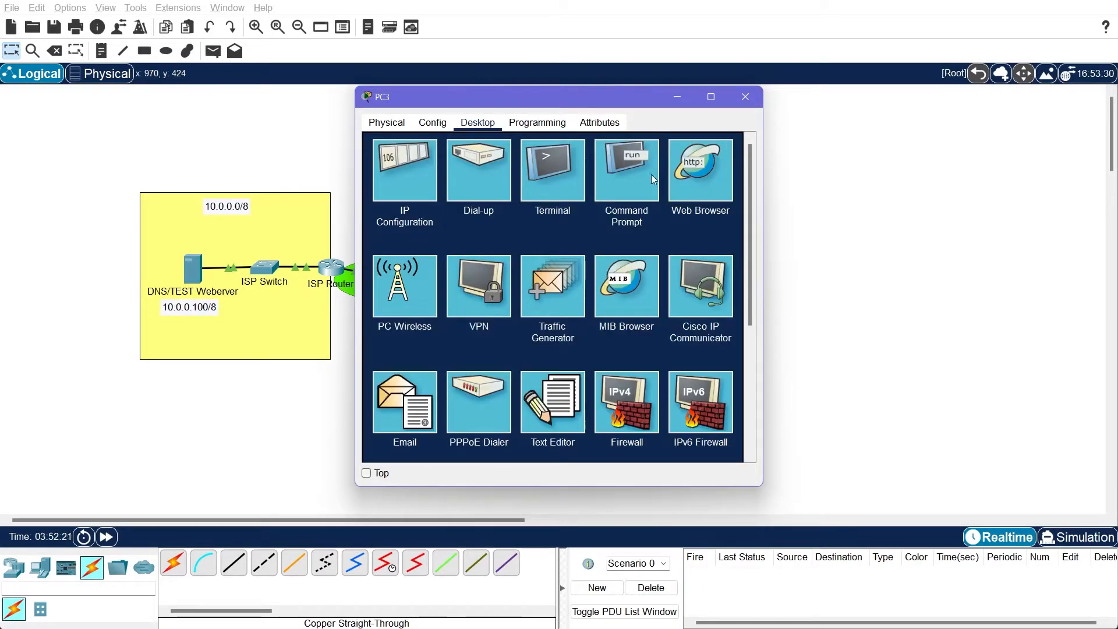
pyautogui.click(696, 173)
pyautogui.click(499, 161)
pyautogui.write('www.test.com')
pyautogui.press('Return')
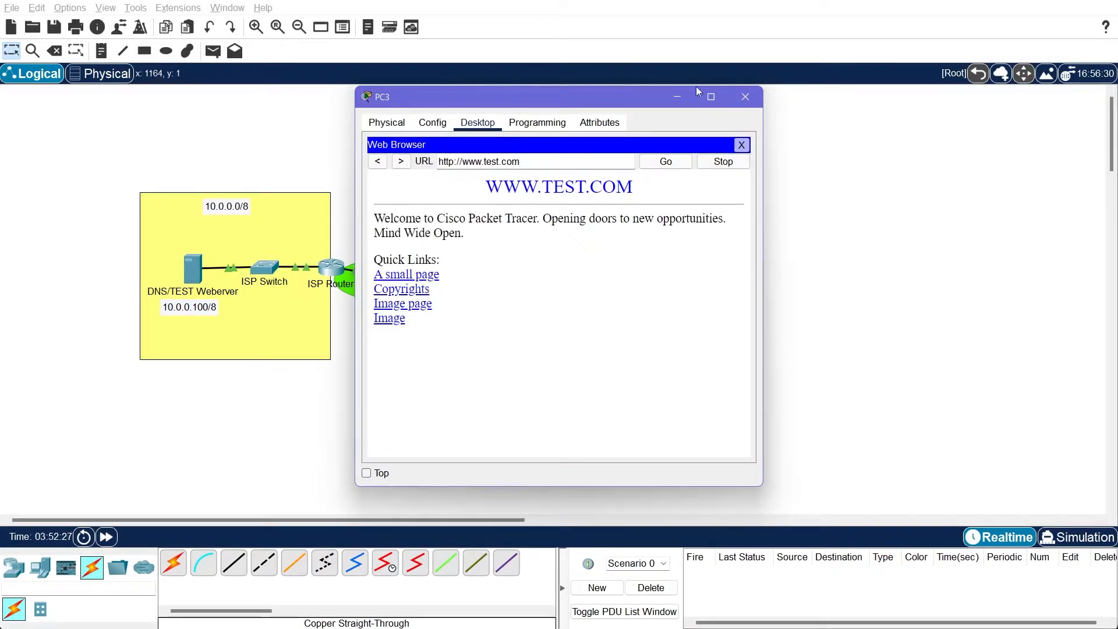
pyautogui.click(741, 144)
pyautogui.click(745, 96)
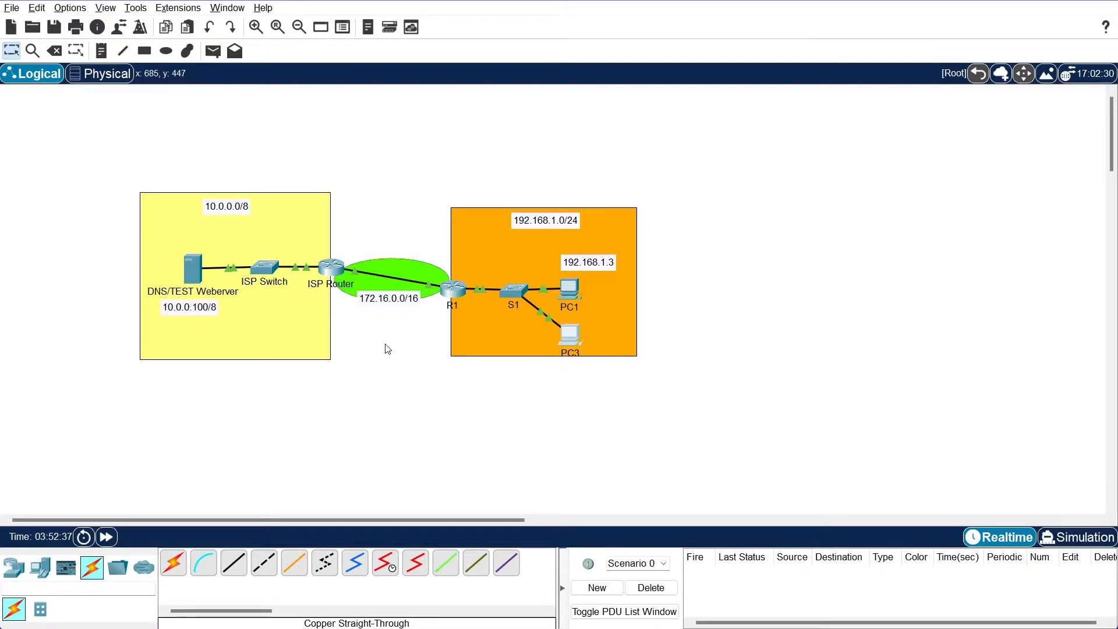
# Place a Server-PT in the 192.168.1.0/24 area, above the link between R1 and S1
pyautogui.click(40, 568)
pyautogui.click(233, 563)
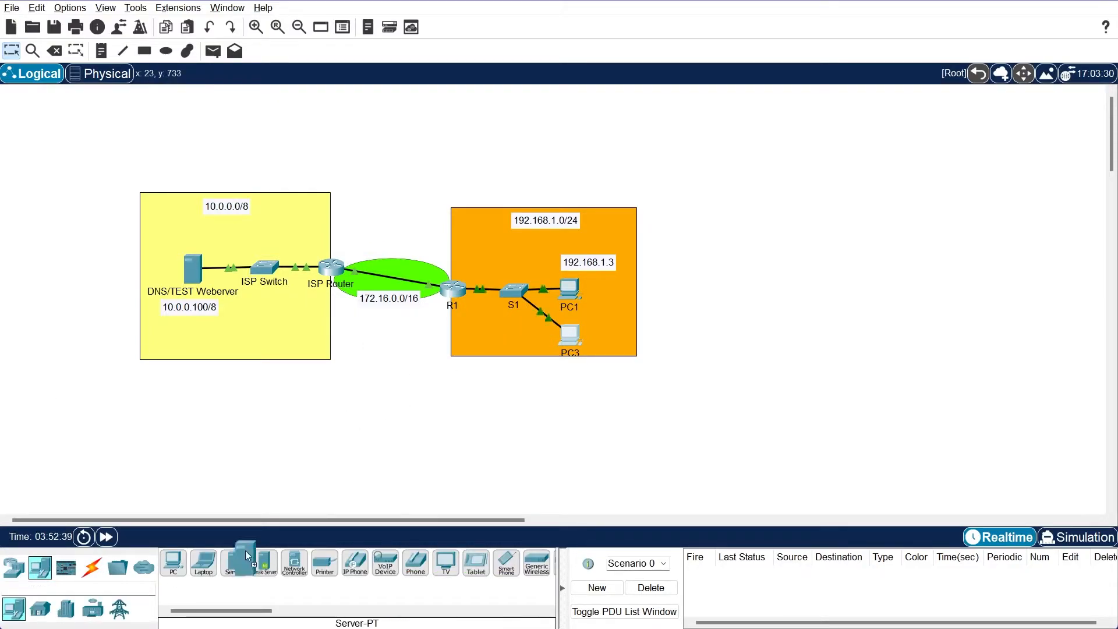
pyautogui.click(477, 247)
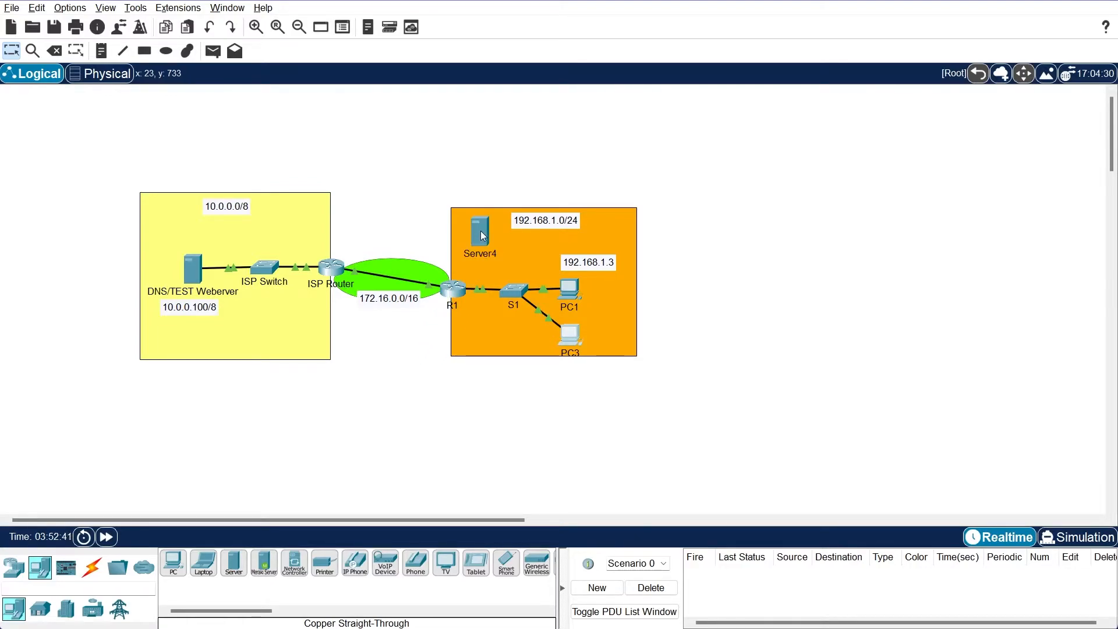
# Remove the DHCP pool LAN from R1 with no ip dhcp pool LAN and leave configuration mode
pyautogui.click(458, 297)
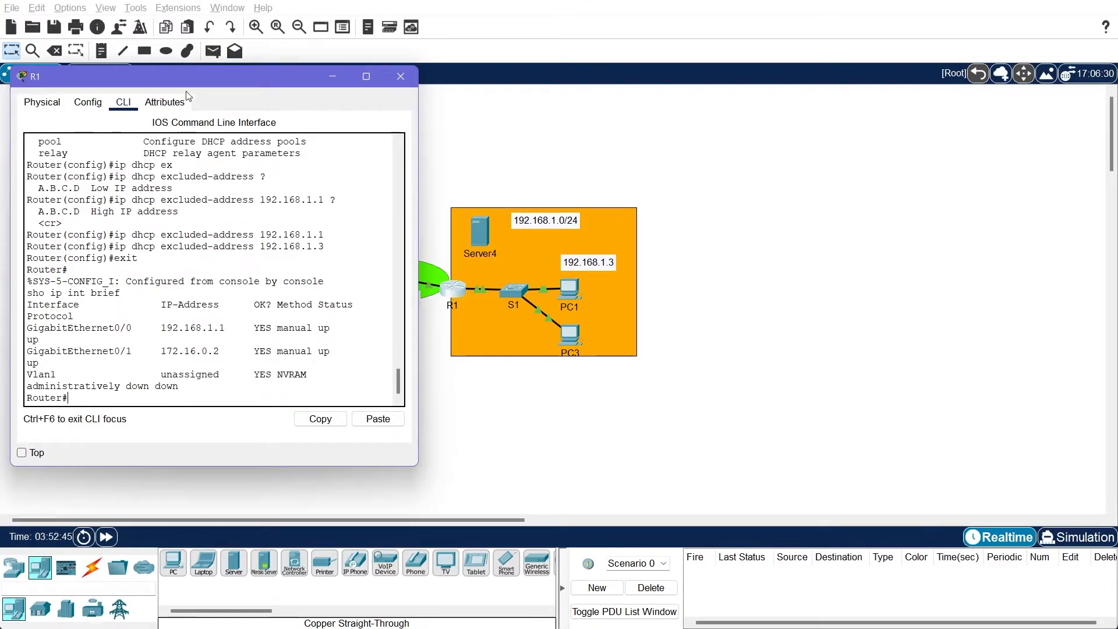
pyautogui.doubleClick(167, 386)
pyautogui.write('conf t')
pyautogui.press('Return')
pyautogui.write('no ip dhcp pool LAN')
pyautogui.press('Return')
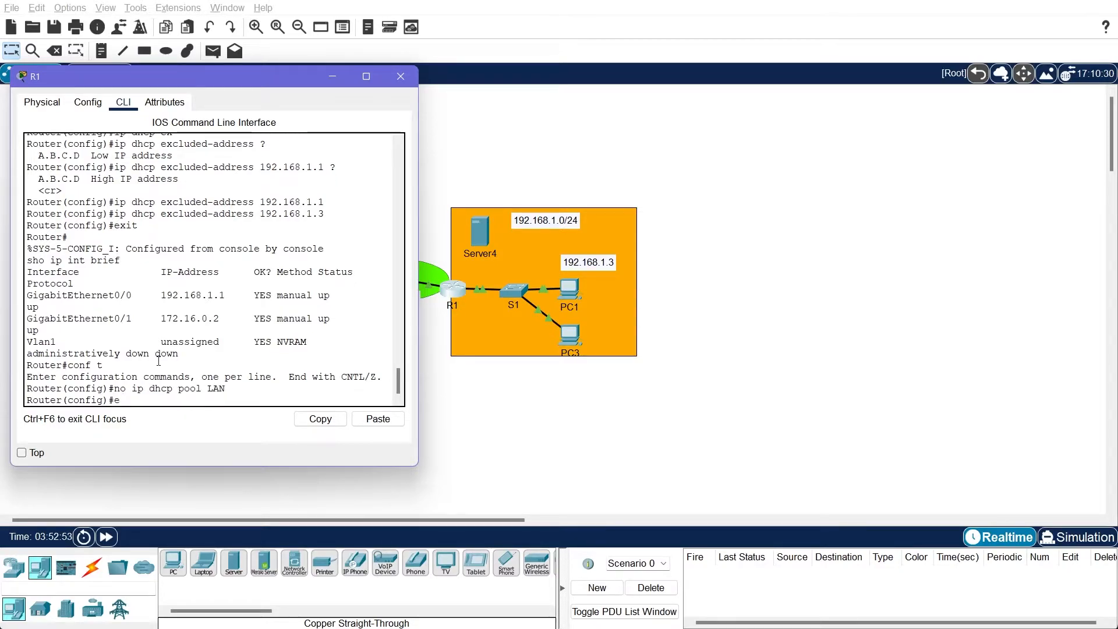
pyautogui.write('end')
pyautogui.press('Return')
pyautogui.write('sho')
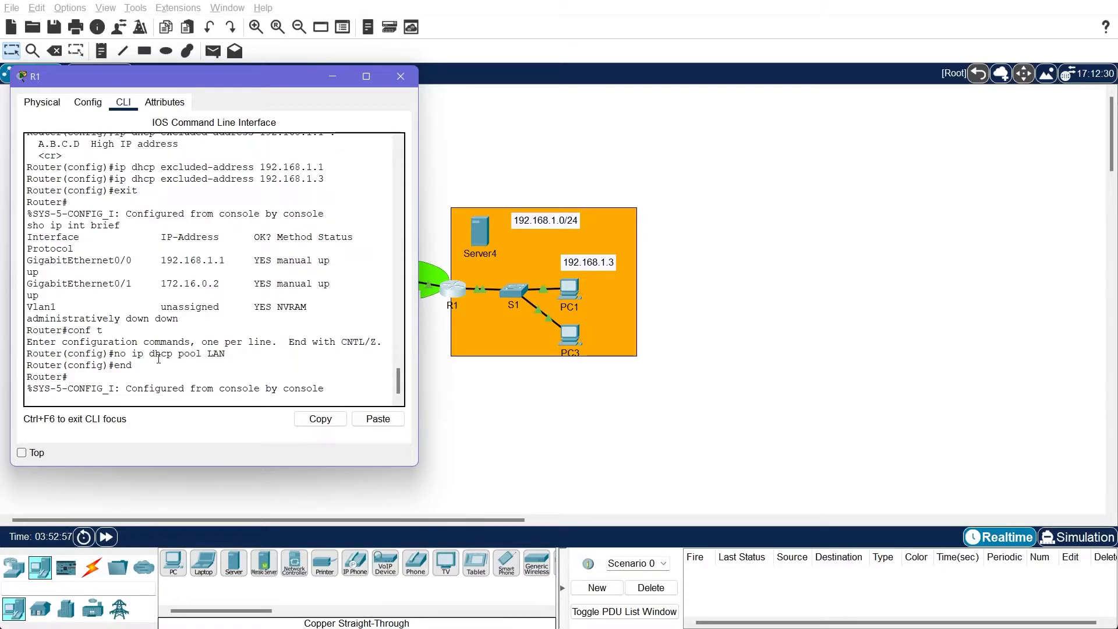
# Switch PC3's IPv4 configuration to Static and back to DHCP to request an address again
pyautogui.click(570, 334)
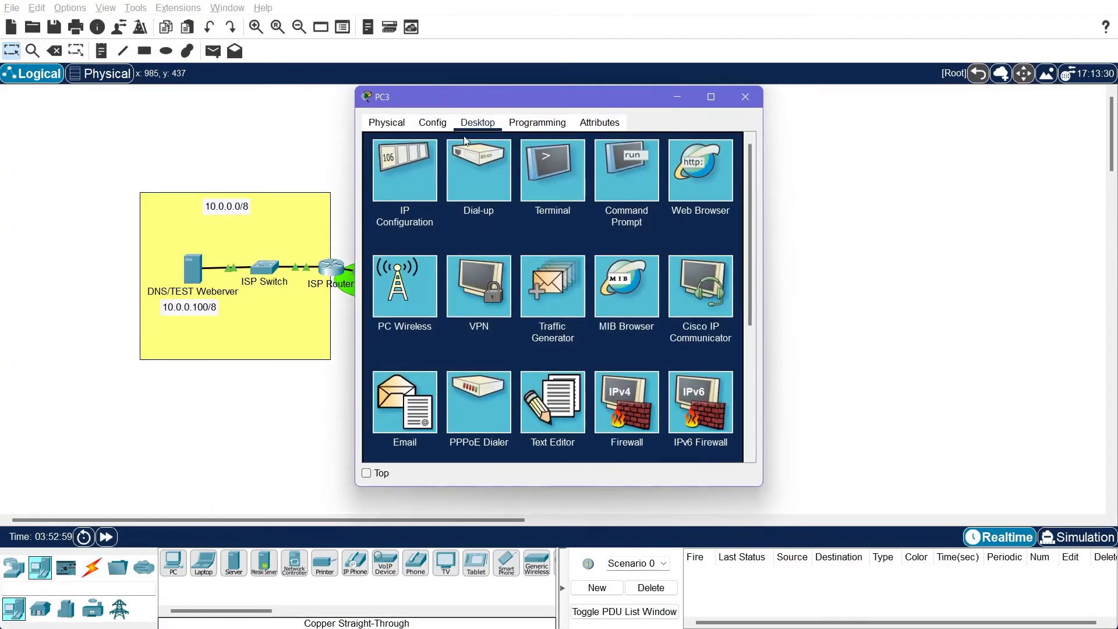
pyautogui.click(400, 183)
pyautogui.click(501, 195)
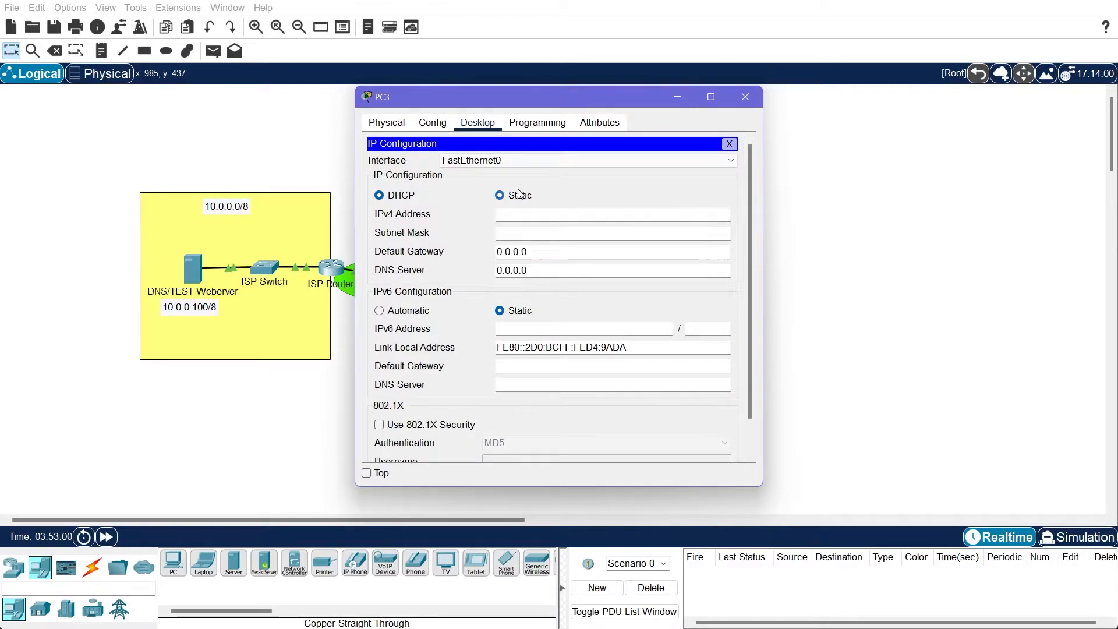
pyautogui.click(412, 196)
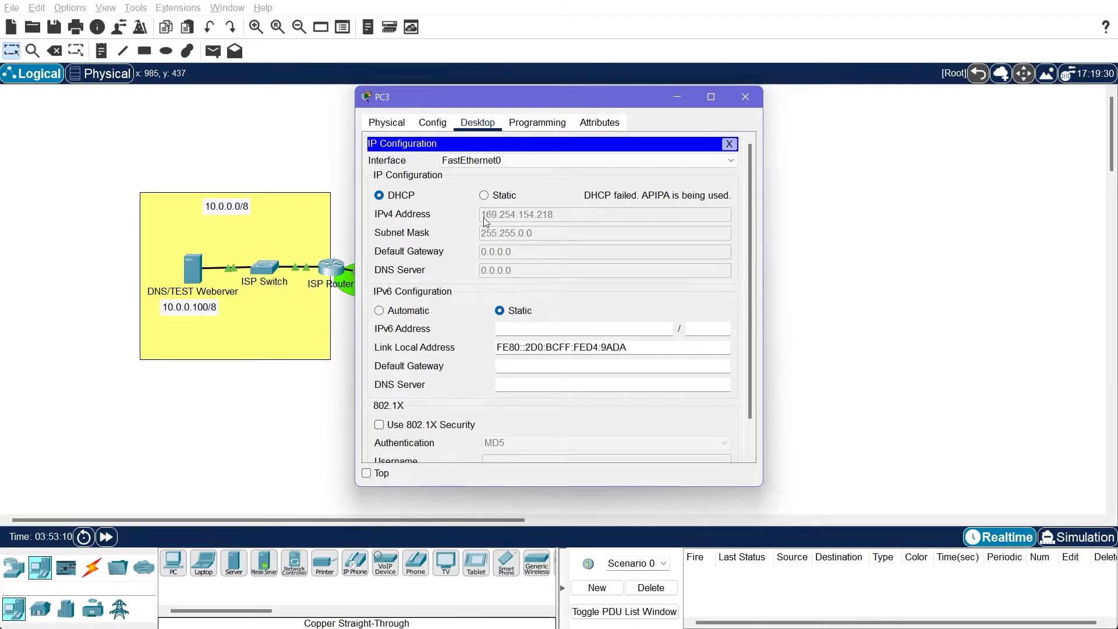
pyautogui.click(729, 144)
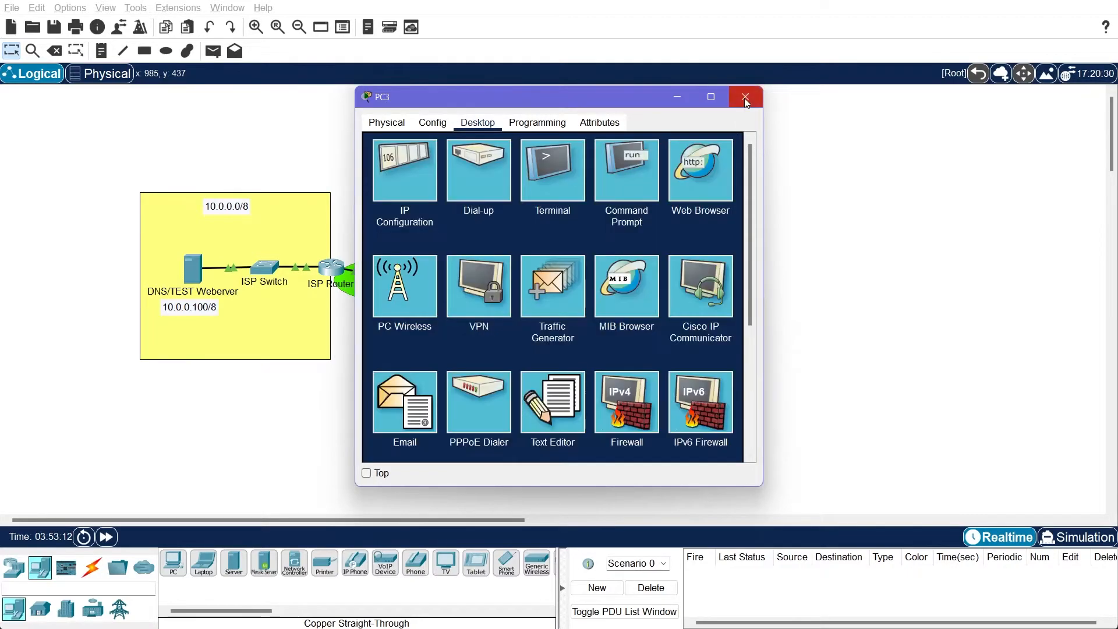
pyautogui.click(745, 98)
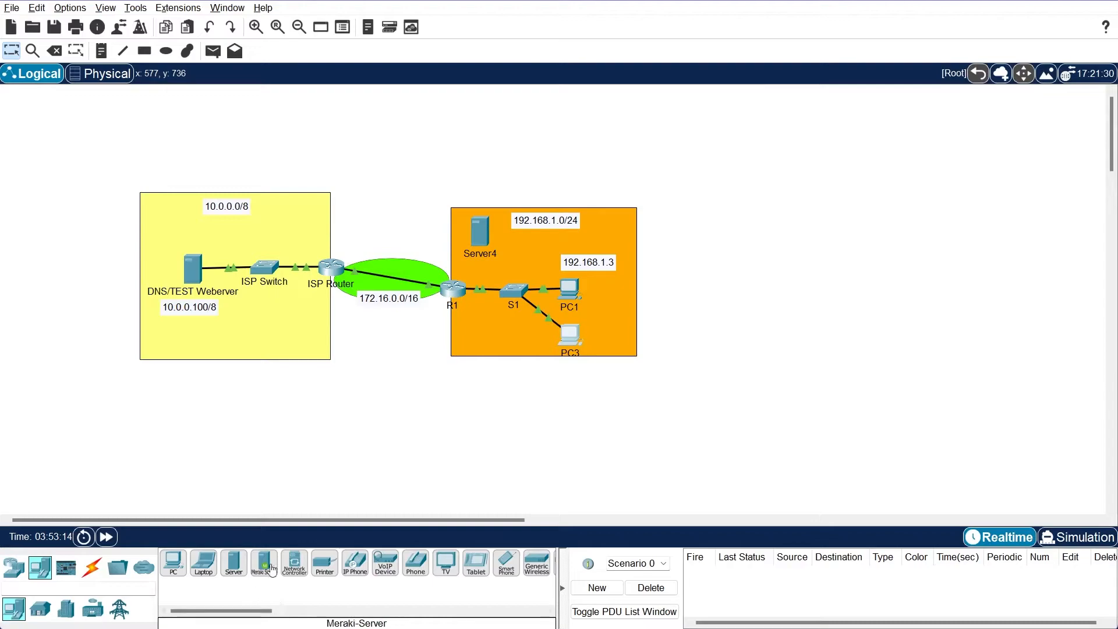
# Connect Server4 to port FastEthernet0/3 of switch S1 with a copper straight-through cable
pyautogui.click(91, 567)
pyautogui.click(234, 563)
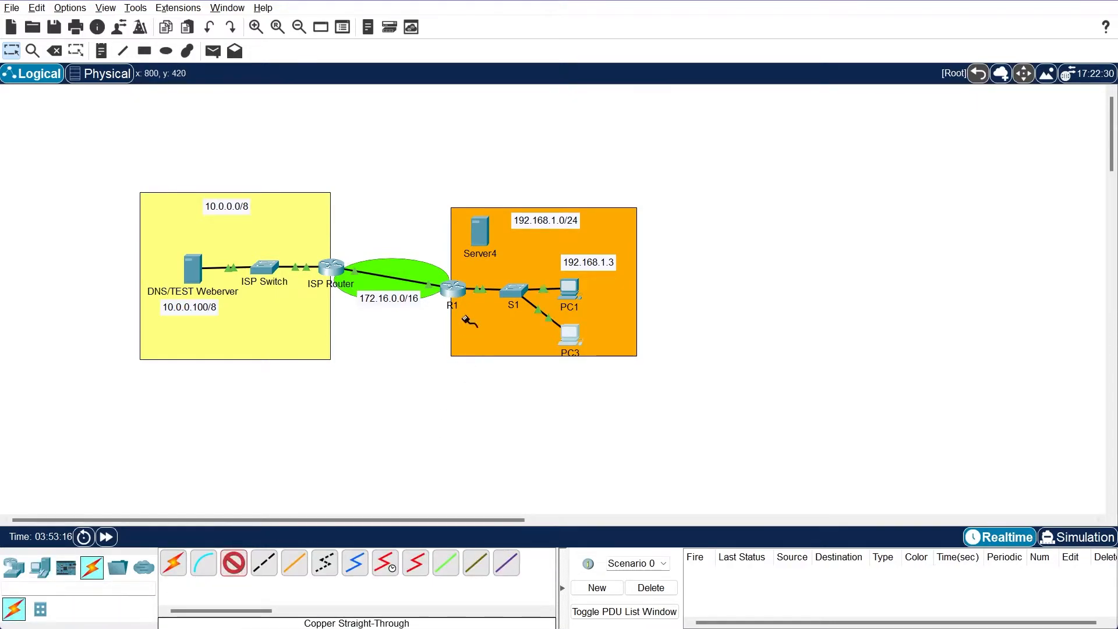
pyautogui.click(481, 233)
pyautogui.click(515, 247)
pyautogui.click(517, 287)
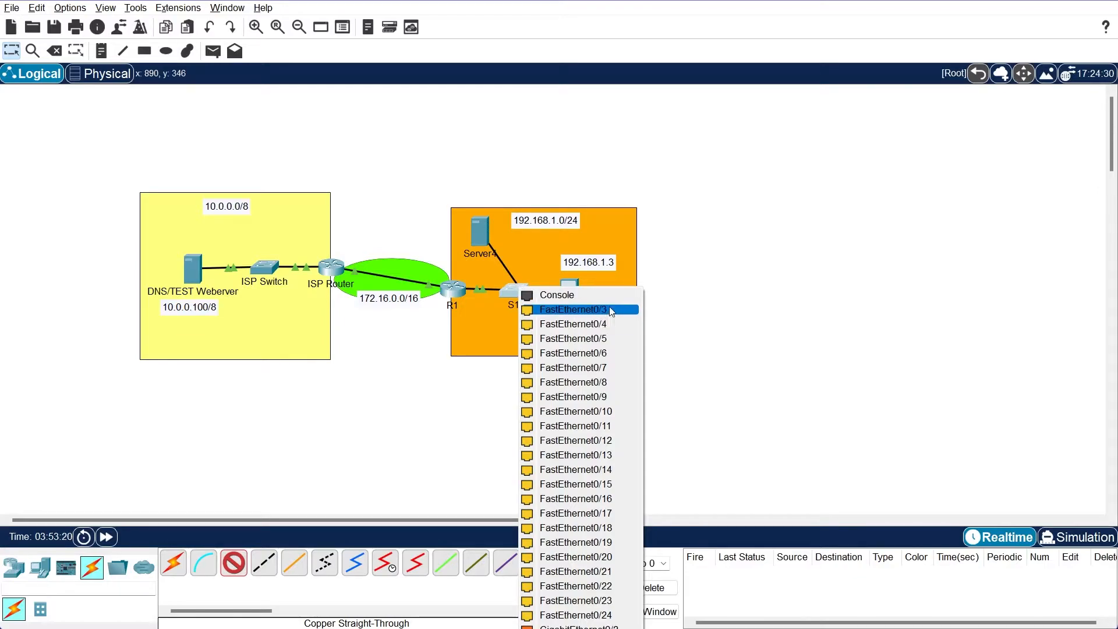
pyautogui.click(583, 310)
# Set Server4's static IPv4 address to 192.168.1.2 with subnet mask 255.255.255.0
pyautogui.click(480, 233)
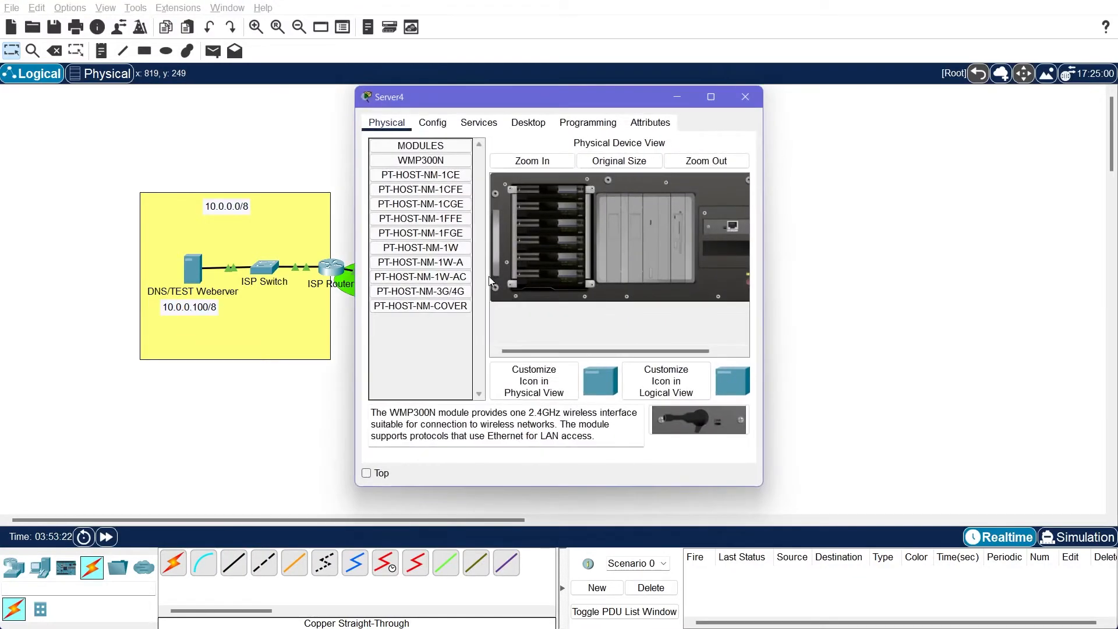
pyautogui.click(431, 132)
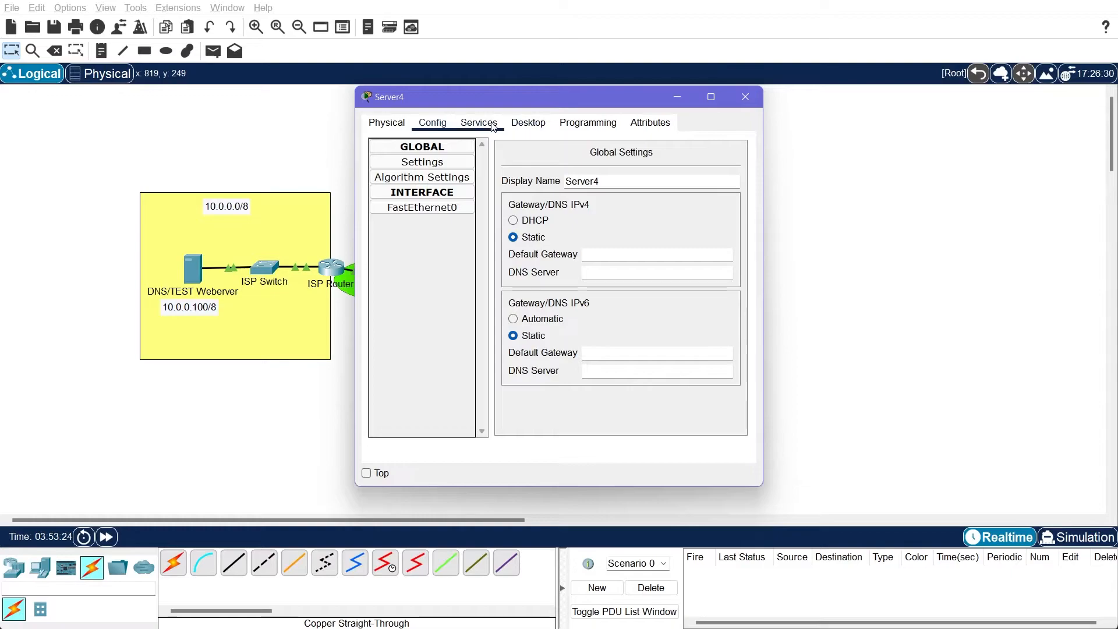
pyautogui.click(528, 123)
pyautogui.click(402, 170)
pyautogui.click(506, 197)
pyautogui.write('192.168.1.2')
pyautogui.press('Tab')
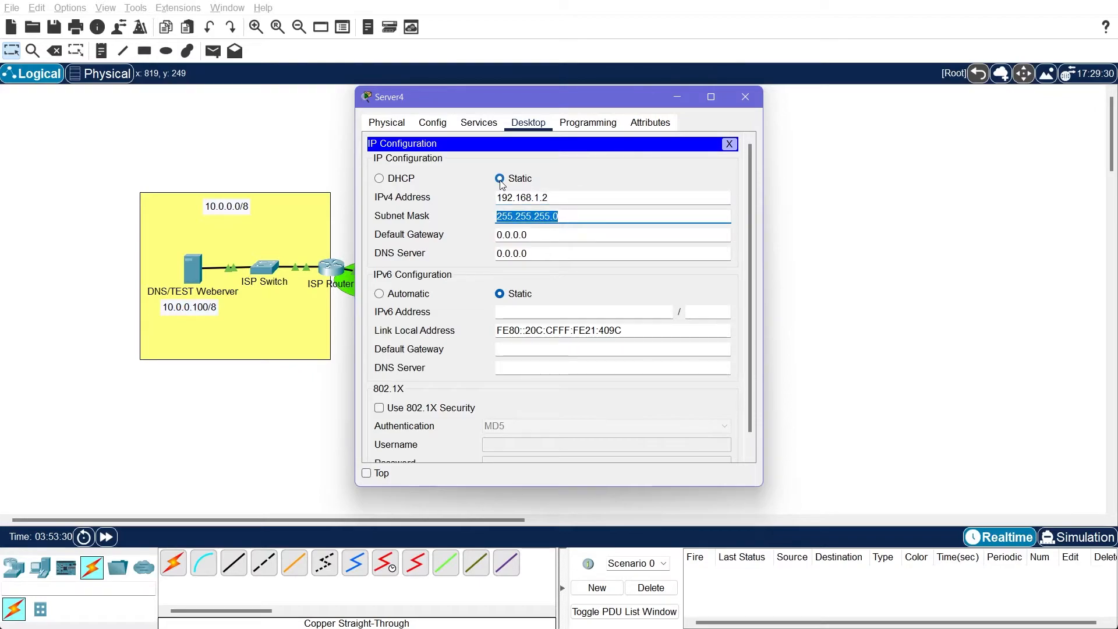
# Set Server4's default gateway to 192.168.1.1 and DNS server to 10.0.0.100, and close its window
pyautogui.press('Tab')
pyautogui.write('192.168.1.1')
pyautogui.press('Tab')
pyautogui.write('10.0.0.')
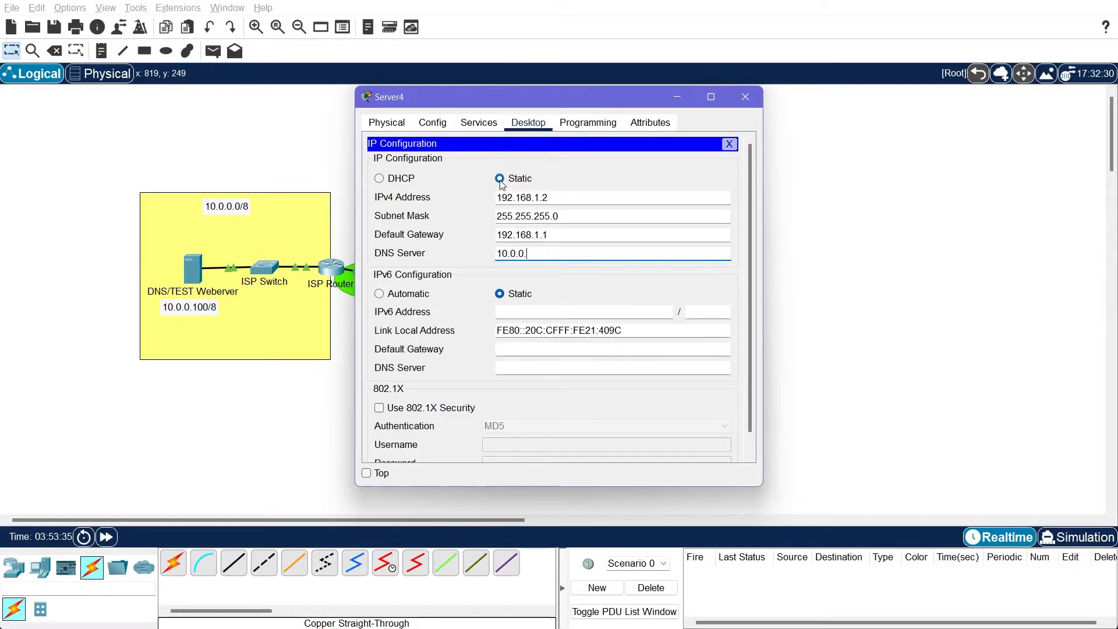
pyautogui.write('100')
pyautogui.click(727, 145)
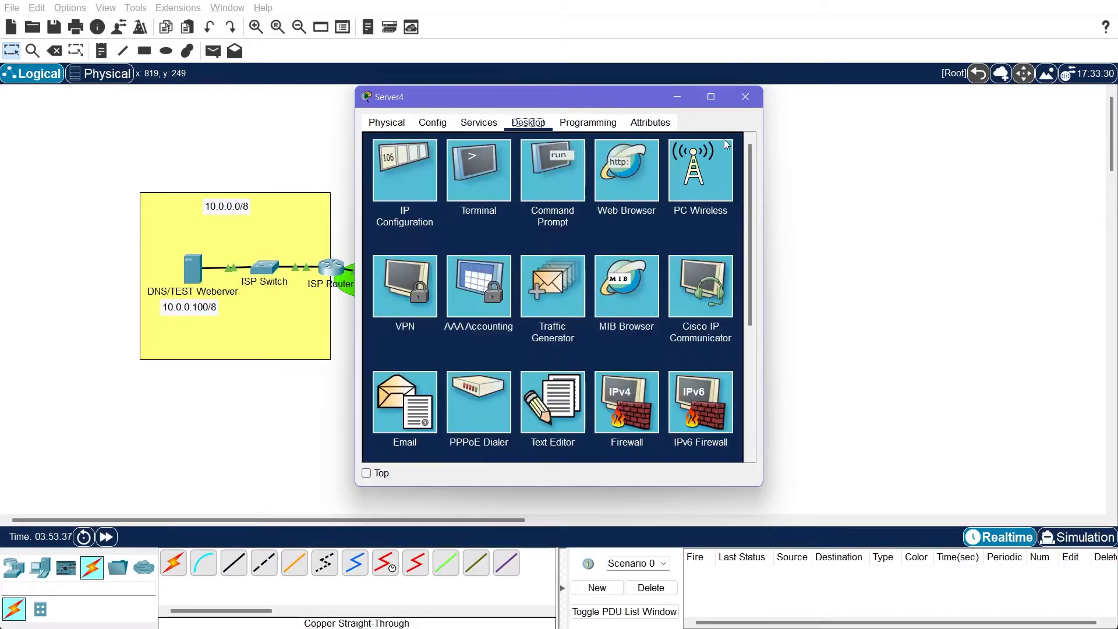
pyautogui.click(745, 96)
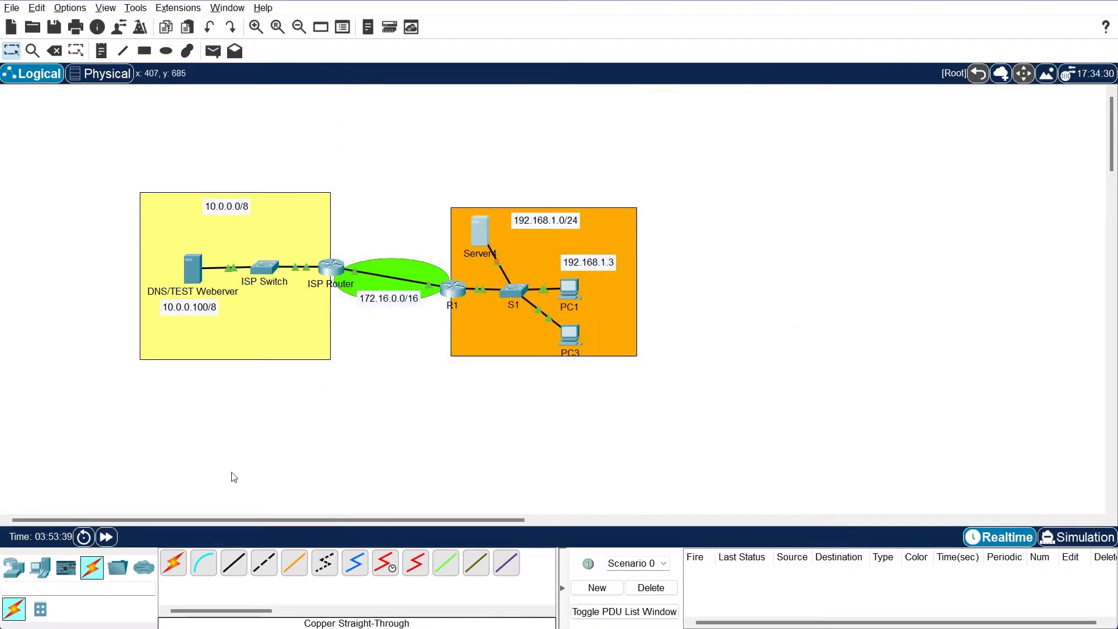
# Ping 192.168.1.1 from Server4's command prompt and close the server's window
pyautogui.click(106, 538)
pyautogui.click(485, 232)
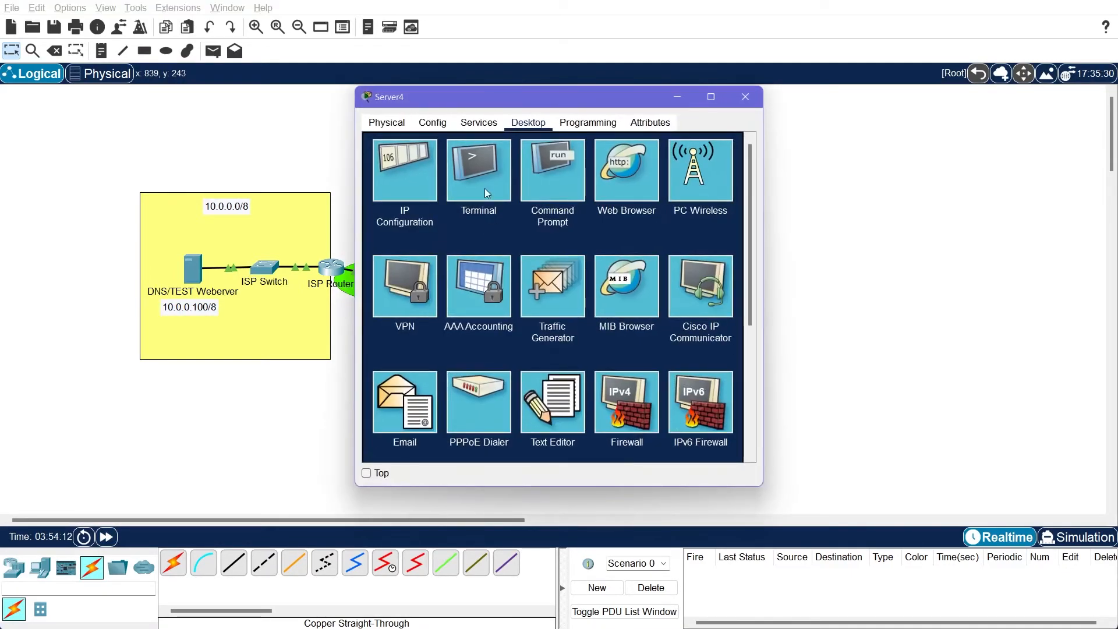
pyautogui.click(552, 174)
pyautogui.write('ping 192.168.1.1')
pyautogui.press('Return')
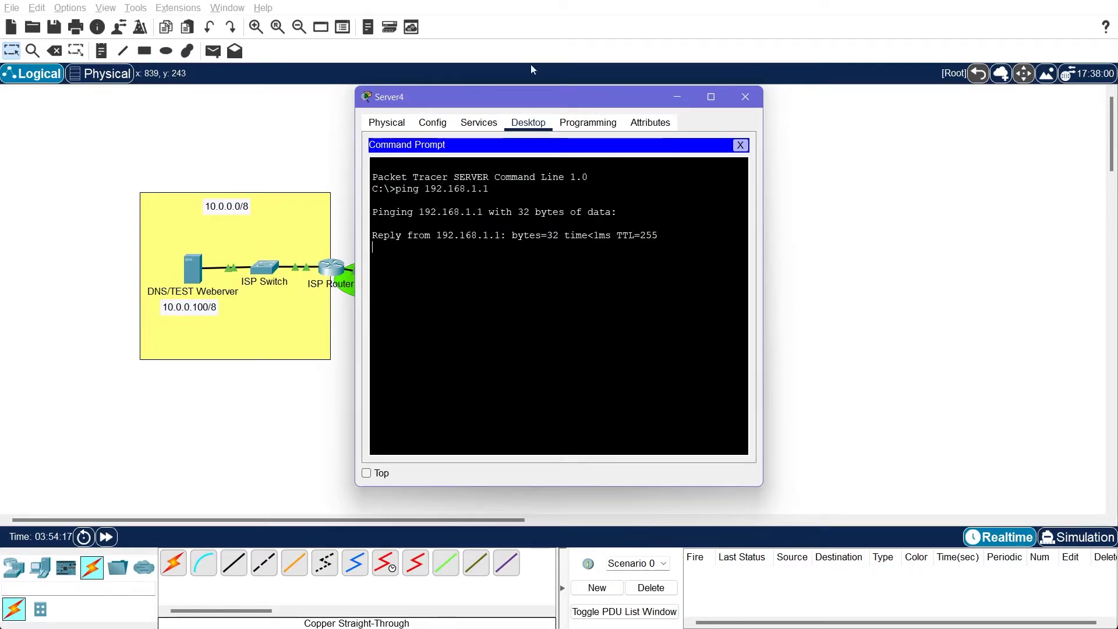
pyautogui.click(740, 145)
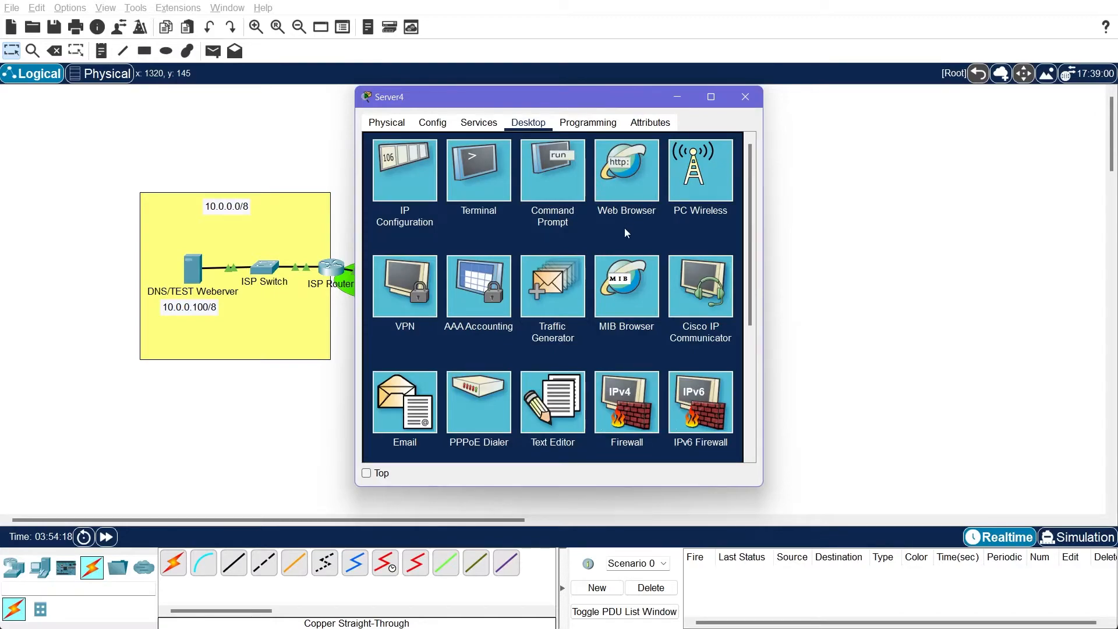
pyautogui.click(744, 103)
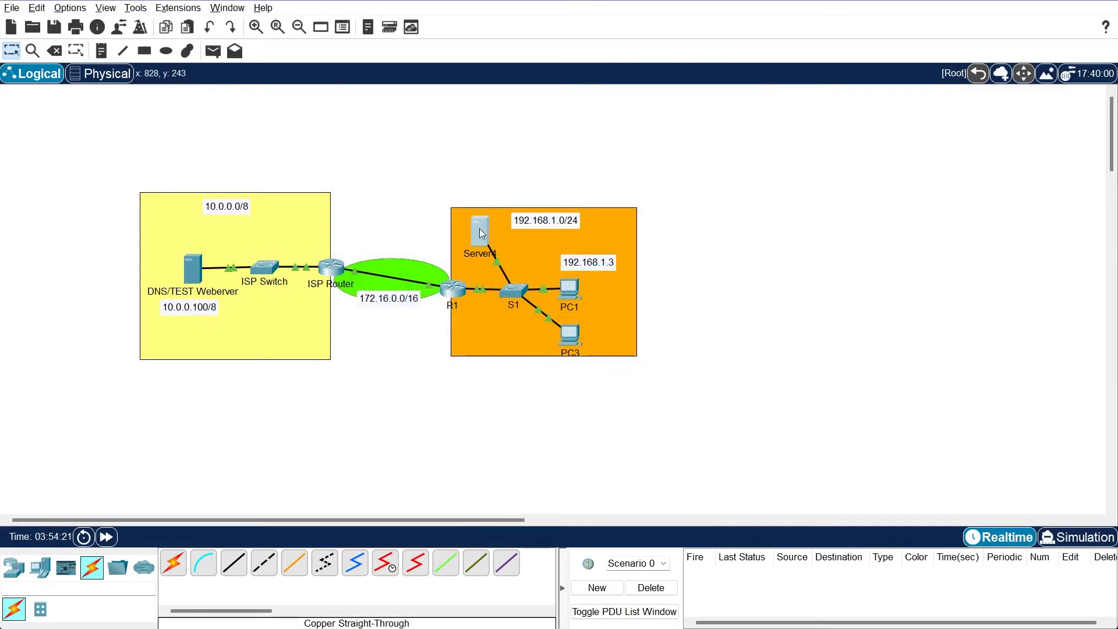
# Rename Server4 as DHCP Server and nudge its icon slightly within the 192.168.1.0/24 area
pyautogui.click(486, 254)
pyautogui.write('DHCP')
pyautogui.press('End')
pyautogui.press('BackSpace')
pyautogui.press('Return')
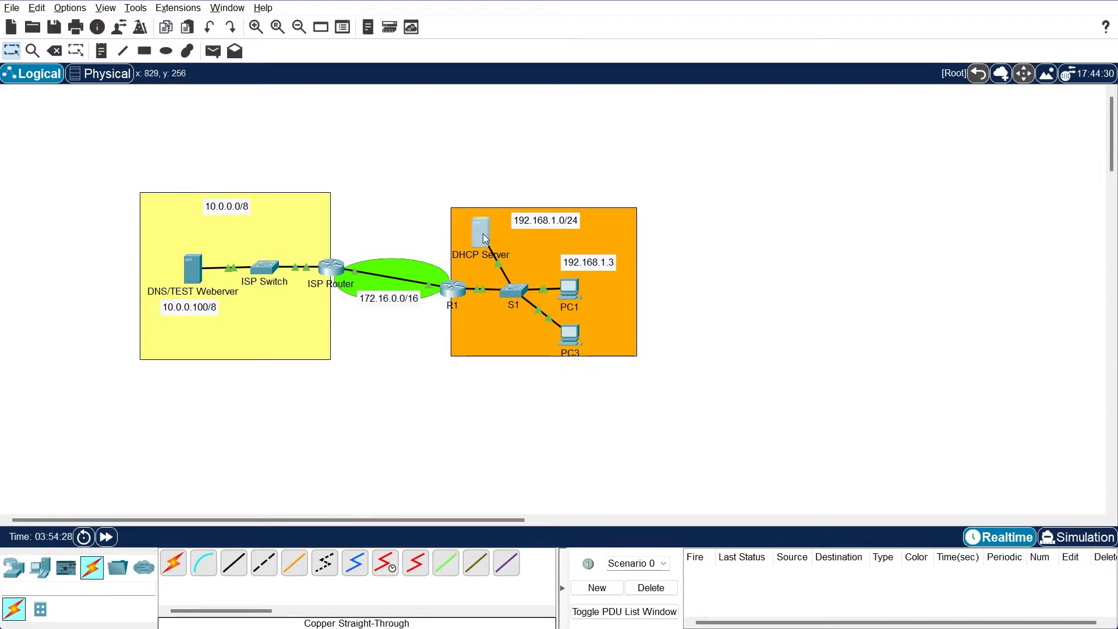
pyautogui.moveTo(485, 238); pyautogui.dragTo(487, 237)
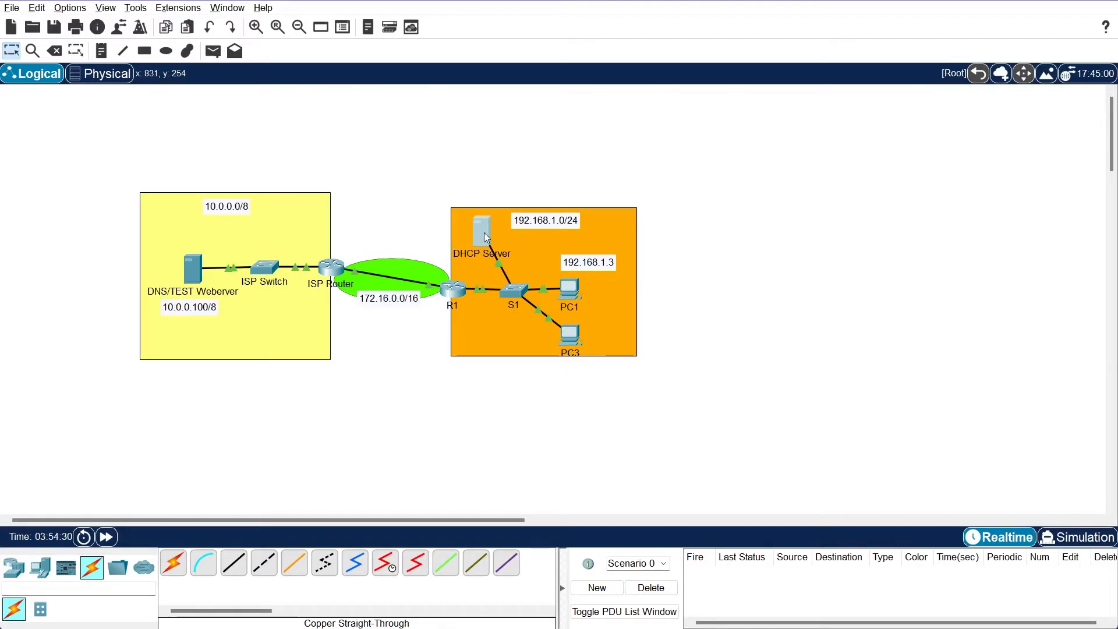
# Open the DHCP service settings on DHCP Server and enter LAN as the pool name
pyautogui.click(487, 237)
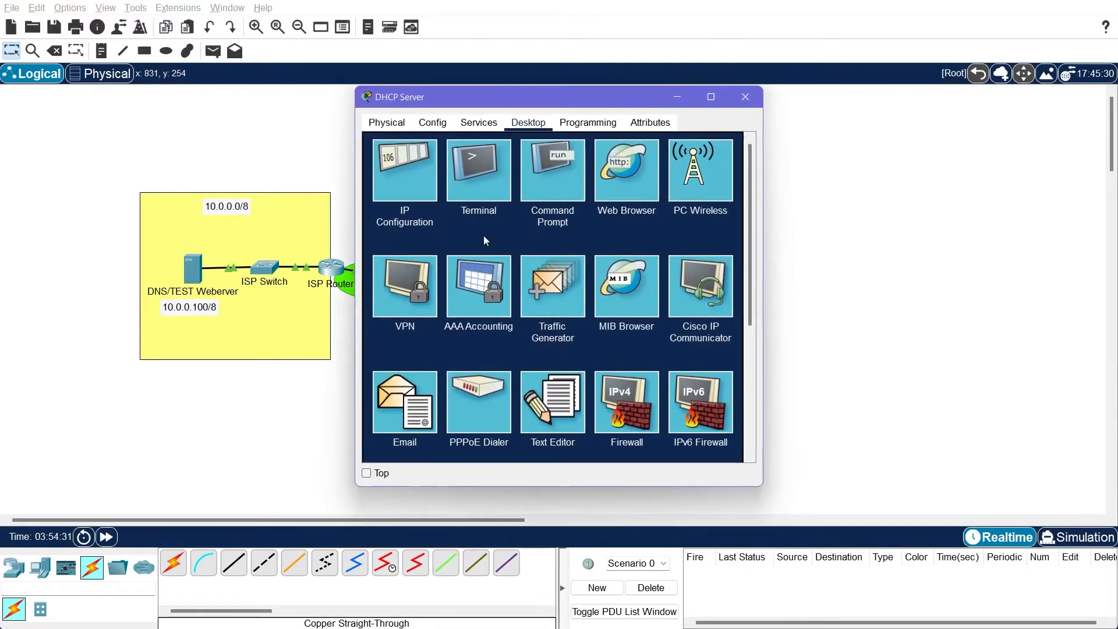
pyautogui.click(486, 125)
pyautogui.click(410, 178)
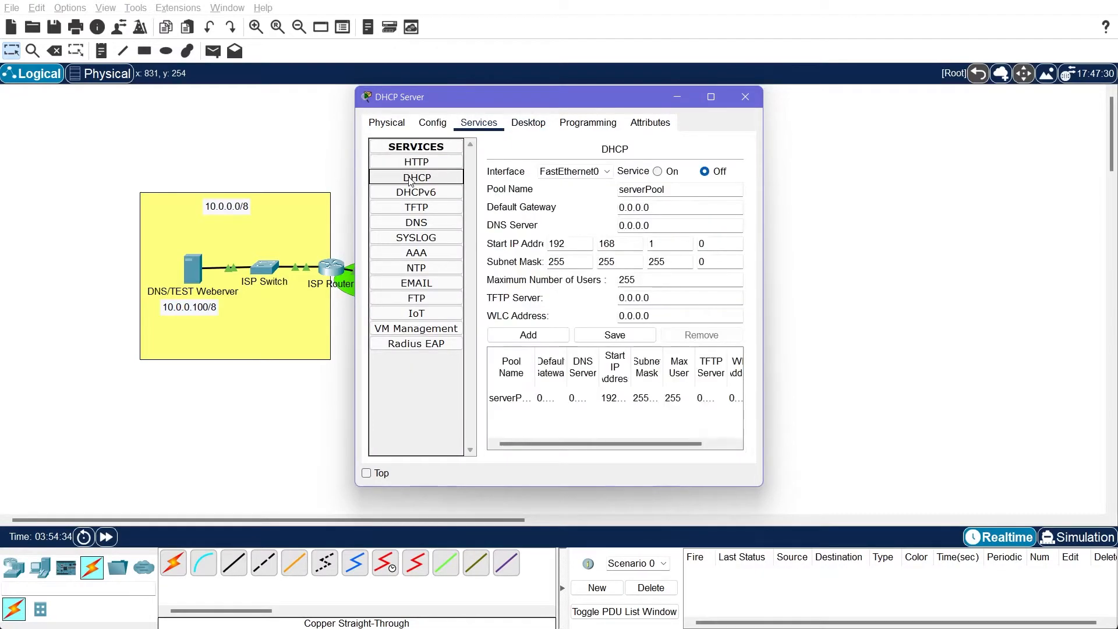
pyautogui.doubleClick(653, 184)
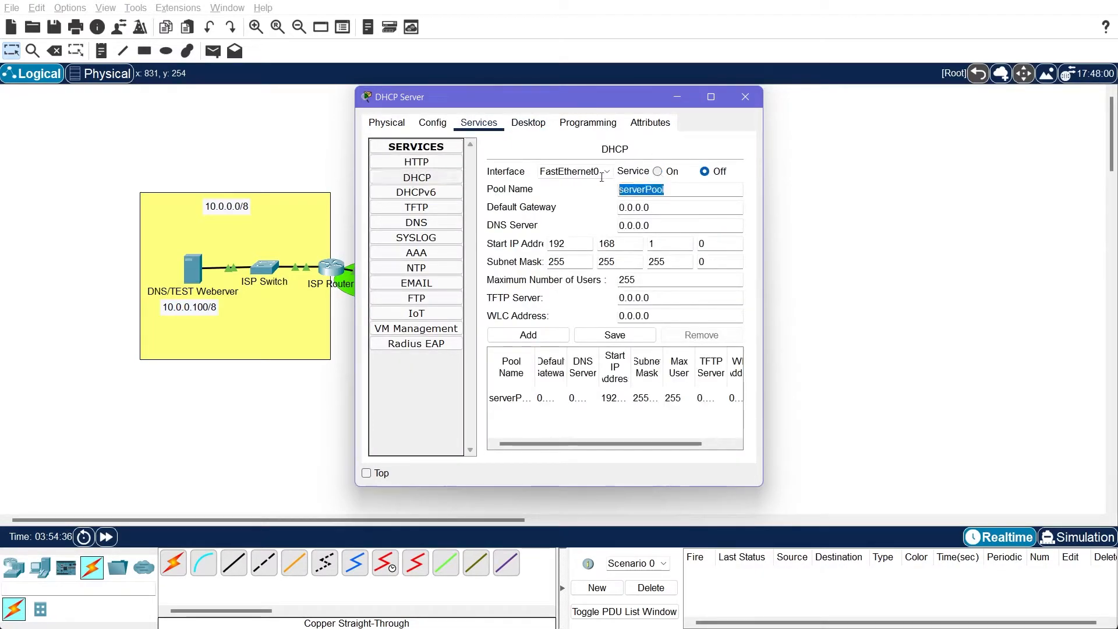
pyautogui.write('LAN')
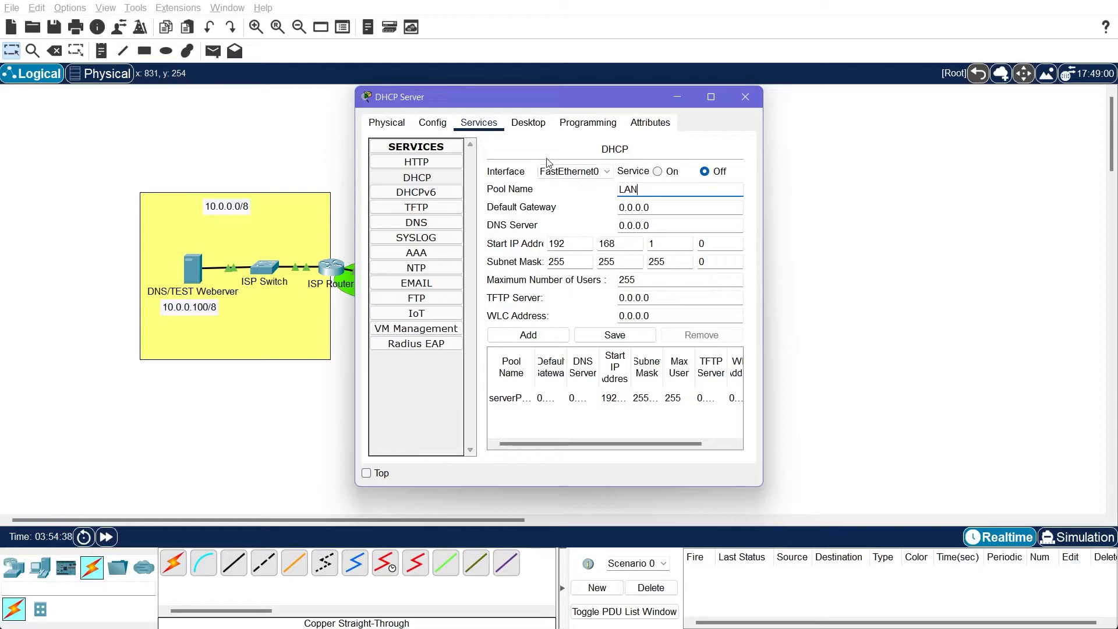
# Set the LAN pool's default gateway to 192.168.1.1 and its DNS server to 10.0.0.100
pyautogui.doubleClick(640, 208)
pyautogui.write('192.168.1.1')
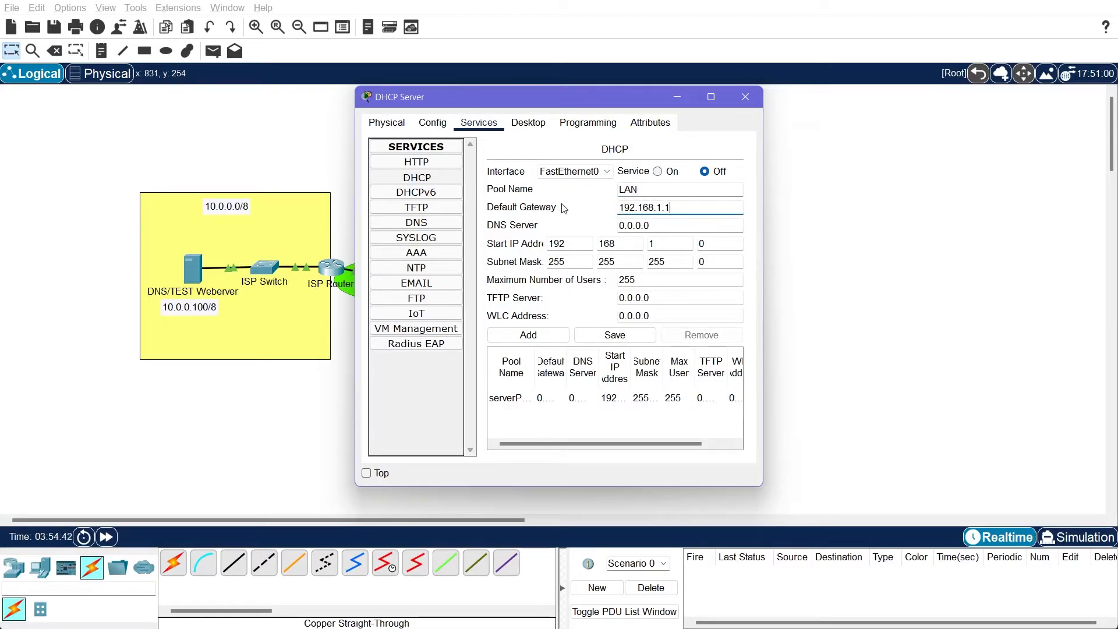
pyautogui.press('Tab')
pyautogui.write('10.0.0.100')
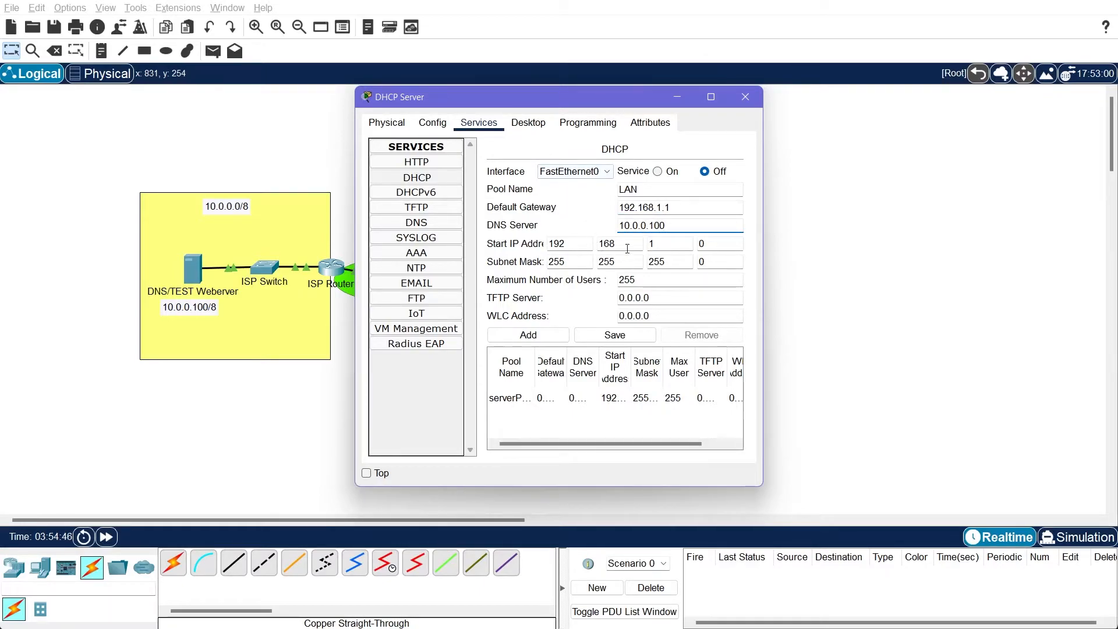
# Set the LAN pool's start IP address to 192.168.1.4 and maximum number of users to 100, and save it as a new pool
pyautogui.press('Tab')
pyautogui.press('Tab')
pyautogui.press('Tab')
pyautogui.press('Tab')
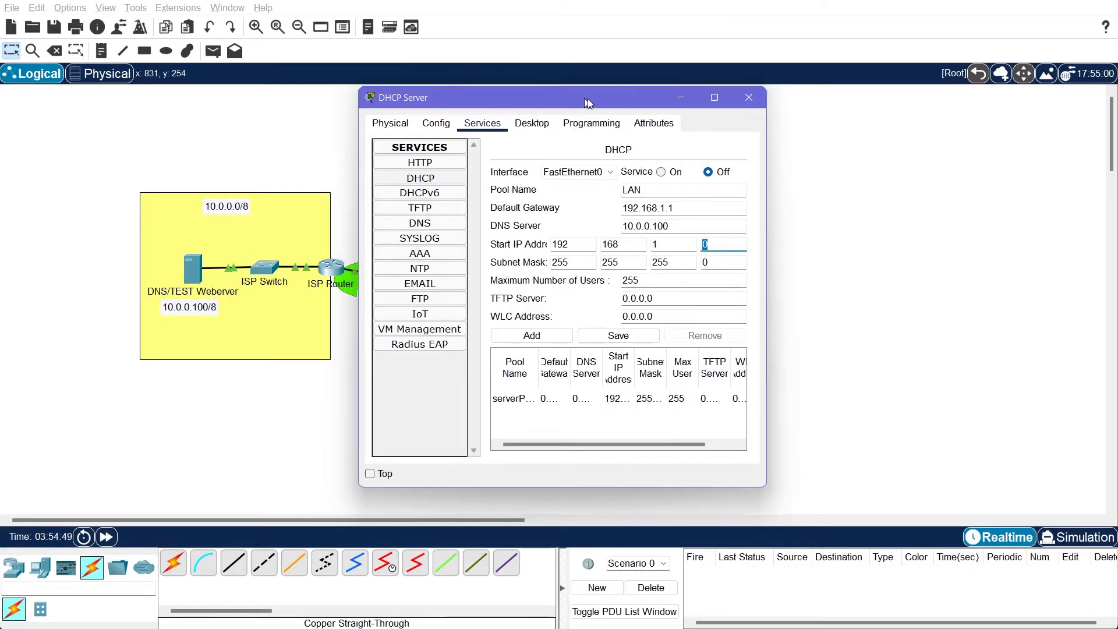
pyautogui.moveTo(580, 101); pyautogui.dragTo(878, 95)
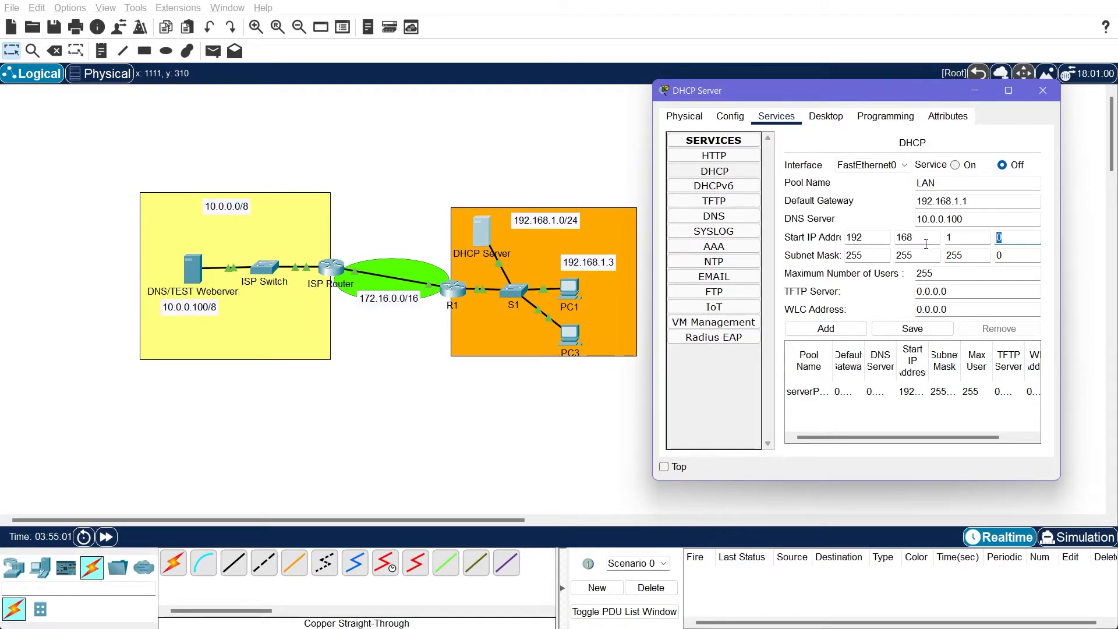
pyautogui.write('4')
pyautogui.doubleClick(967, 274)
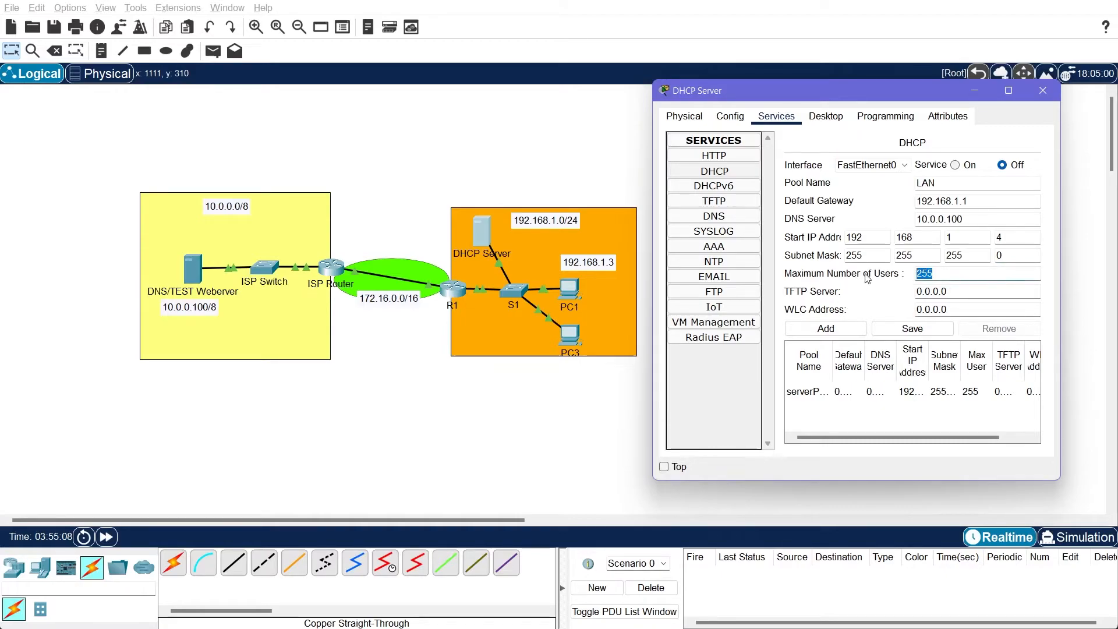
pyautogui.write('100')
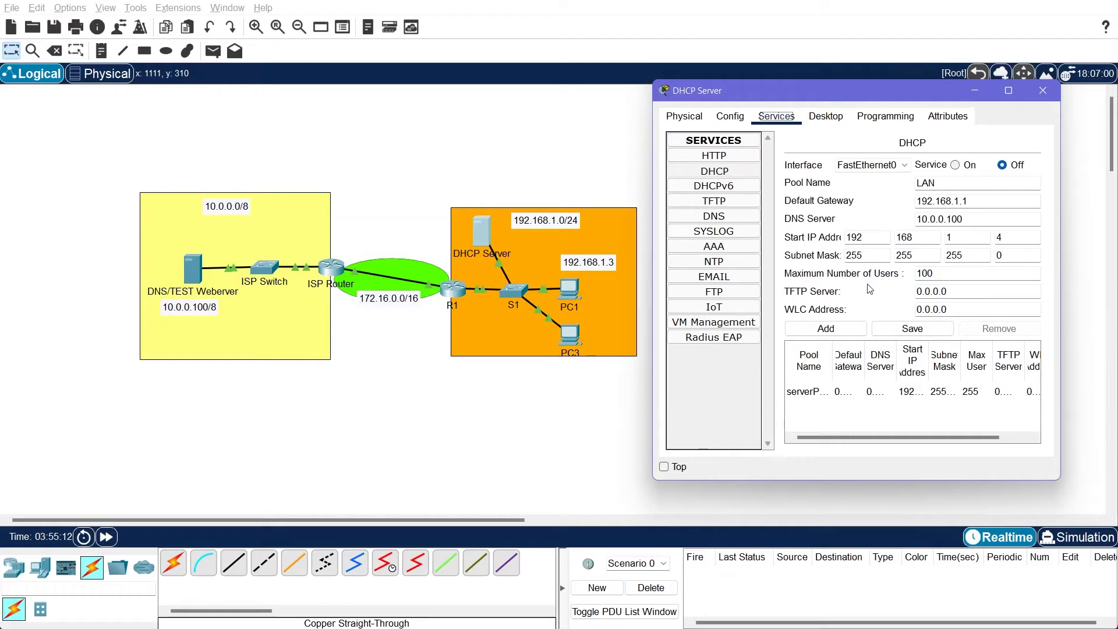
pyautogui.click(912, 329)
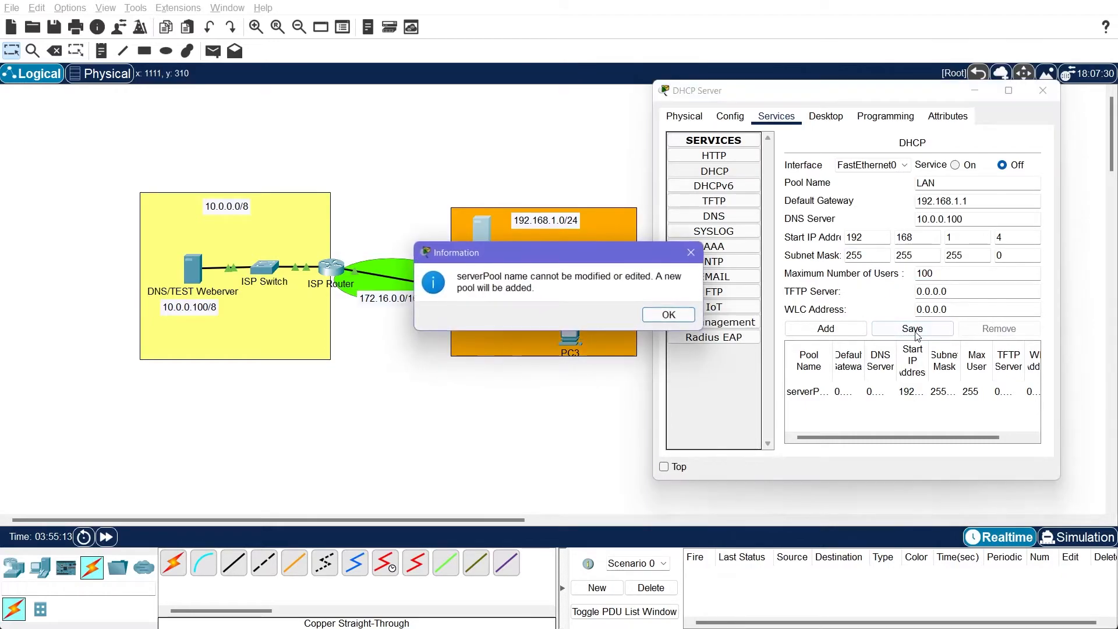
pyautogui.click(670, 315)
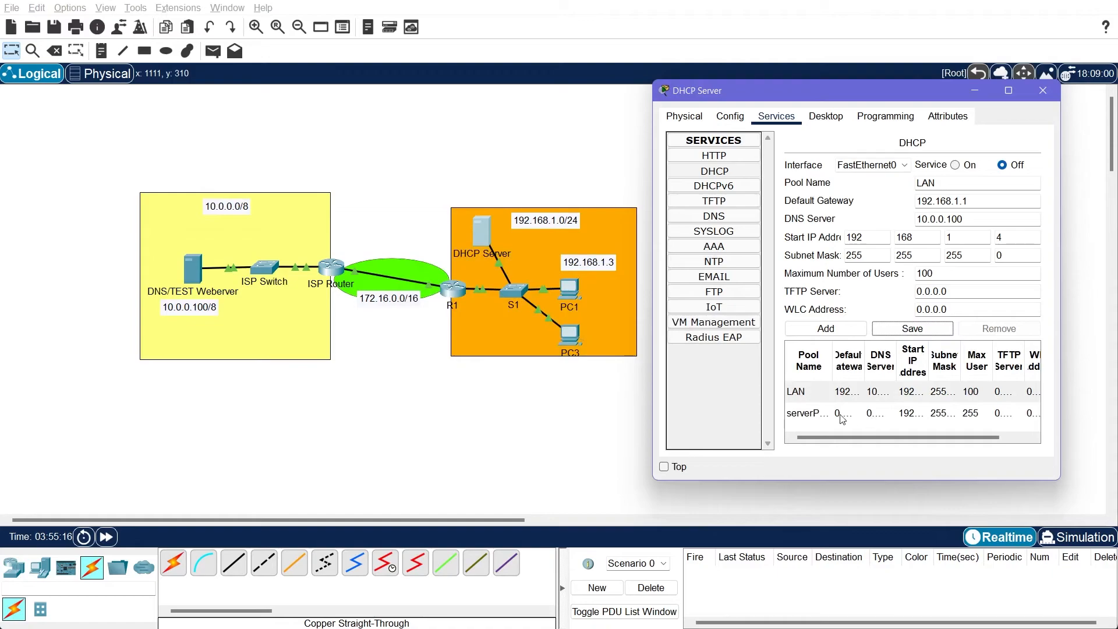
# Turn on the DHCP service for FastEthernet0 on DHCP Server and close its window
pyautogui.click(818, 414)
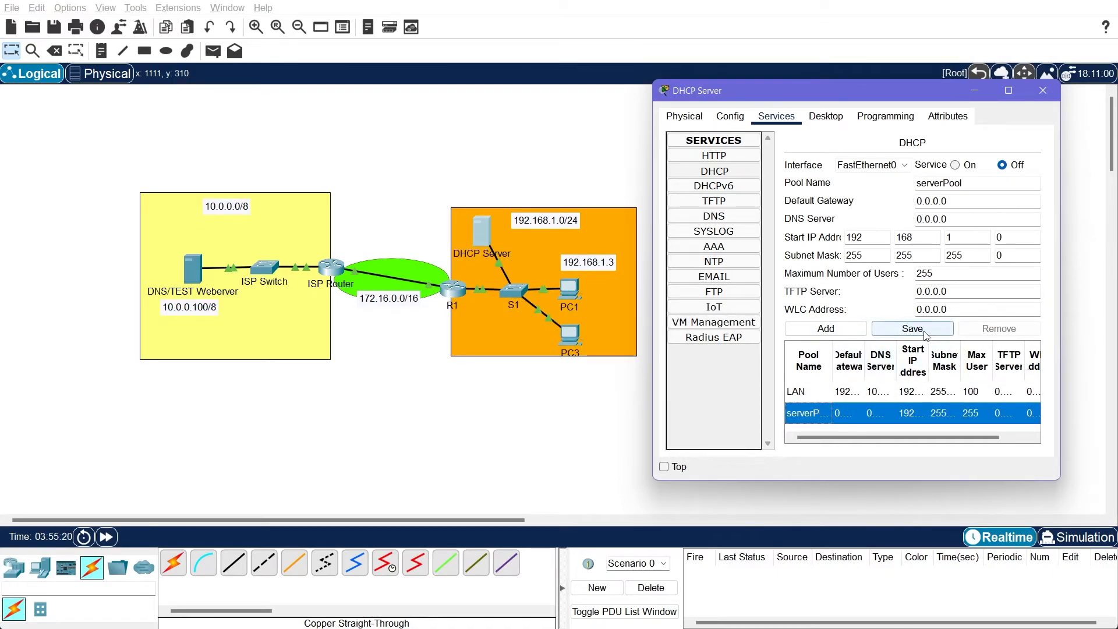
pyautogui.click(959, 166)
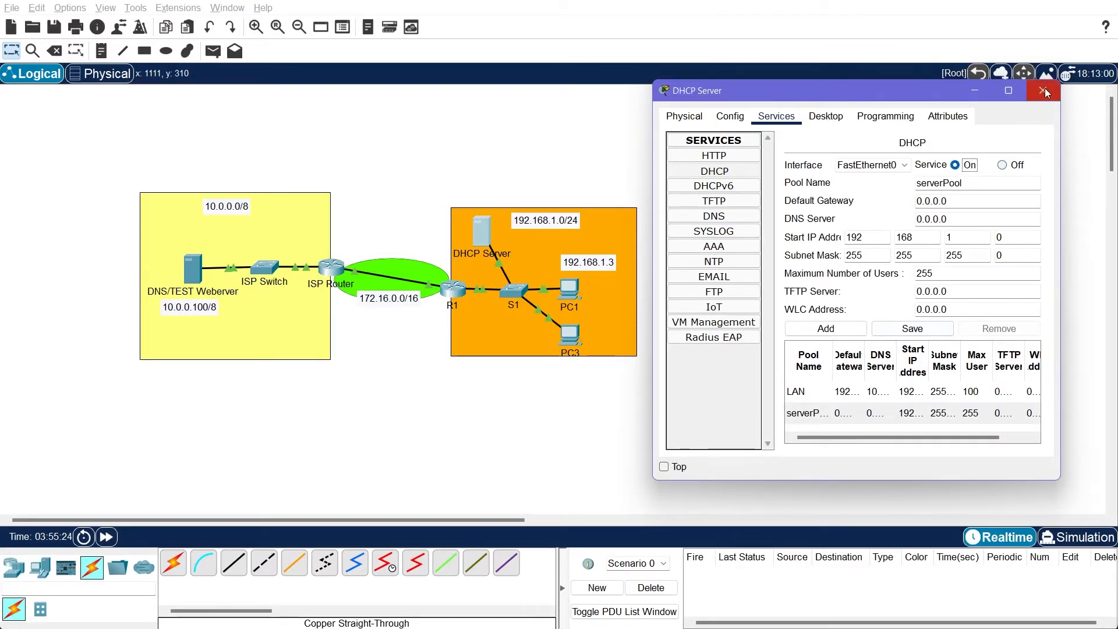
pyautogui.click(1043, 90)
# Switch PC3's IPv4 configuration to Static and back to DHCP to request an address from the server, and close its window
pyautogui.click(573, 336)
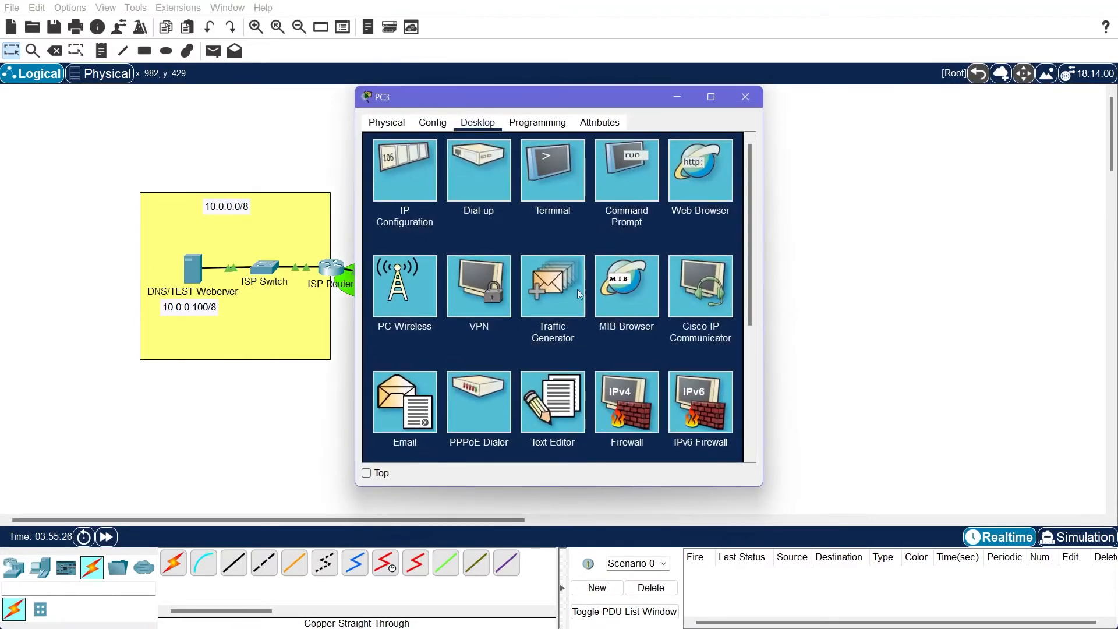
pyautogui.click(418, 170)
pyautogui.click(522, 198)
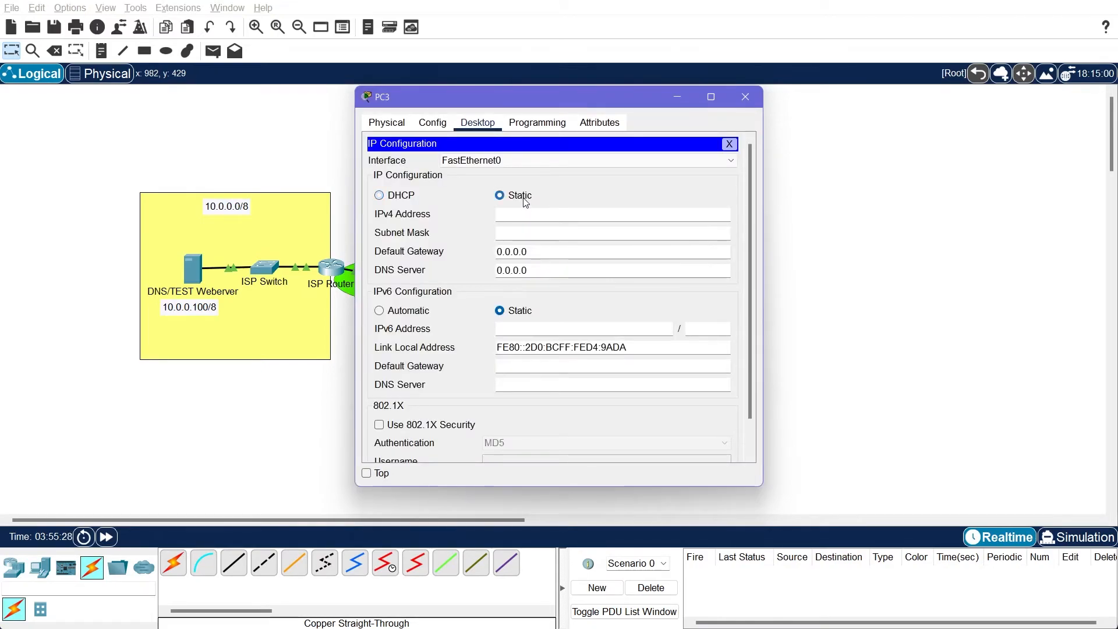
pyautogui.click(408, 198)
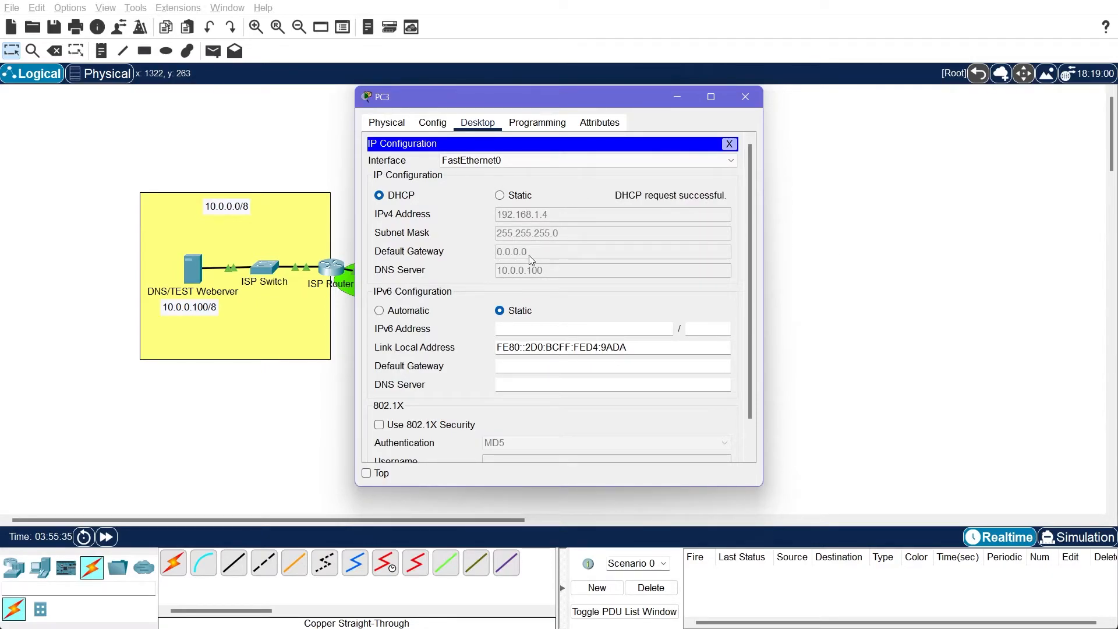
pyautogui.click(730, 142)
pyautogui.click(746, 97)
# Compare the settings of the LAN and serverPool DHCP pools on DHCP Server, checking the default gateway
pyautogui.click(484, 230)
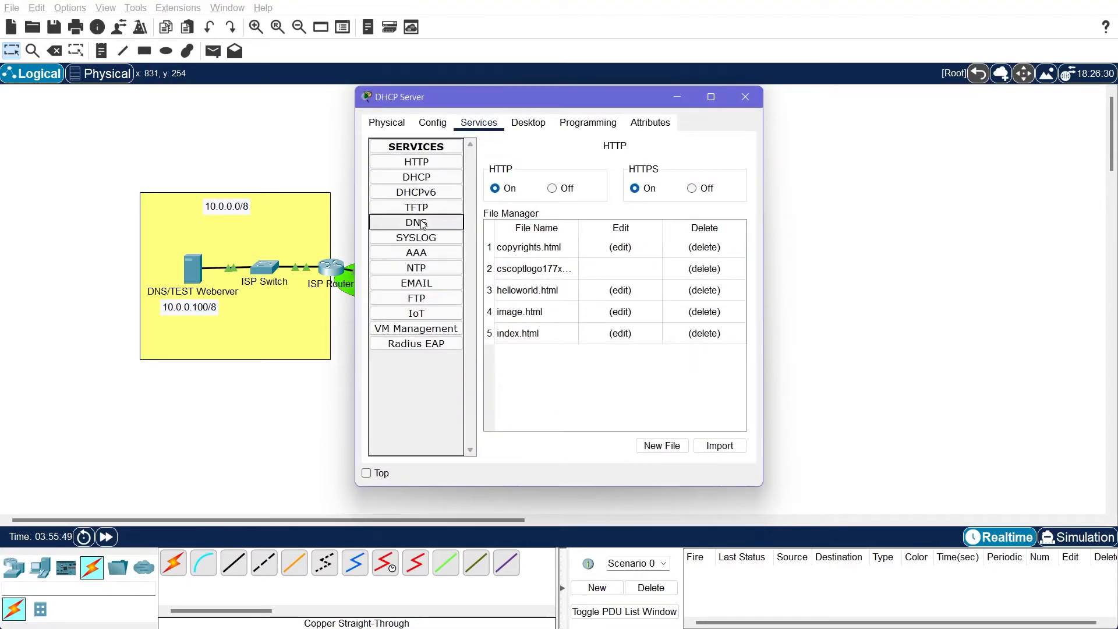
pyautogui.click(428, 177)
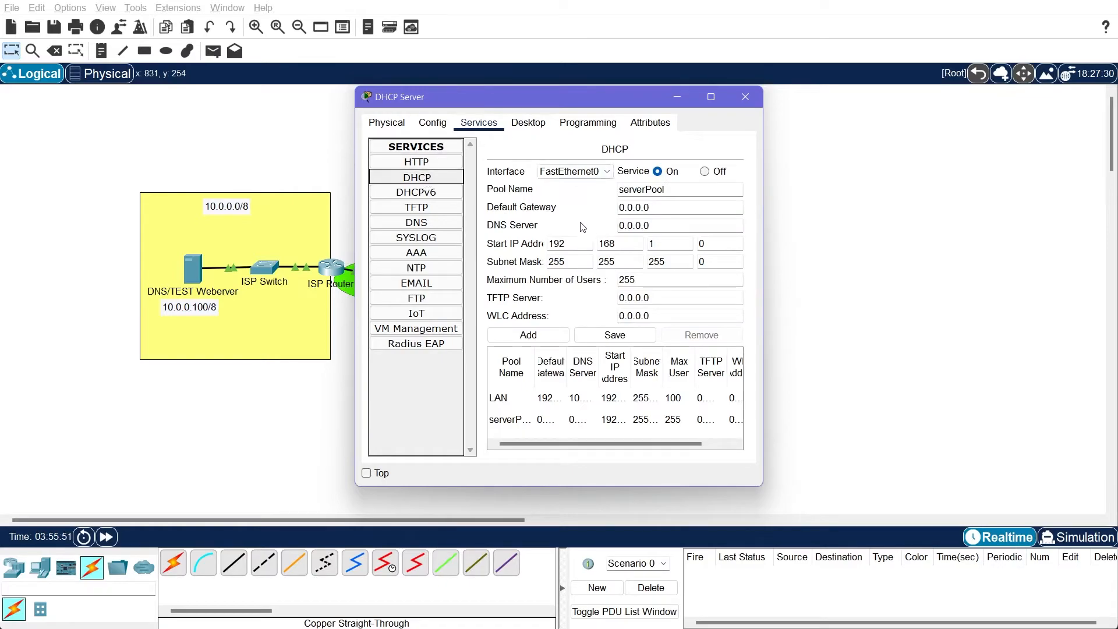
pyautogui.click(646, 419)
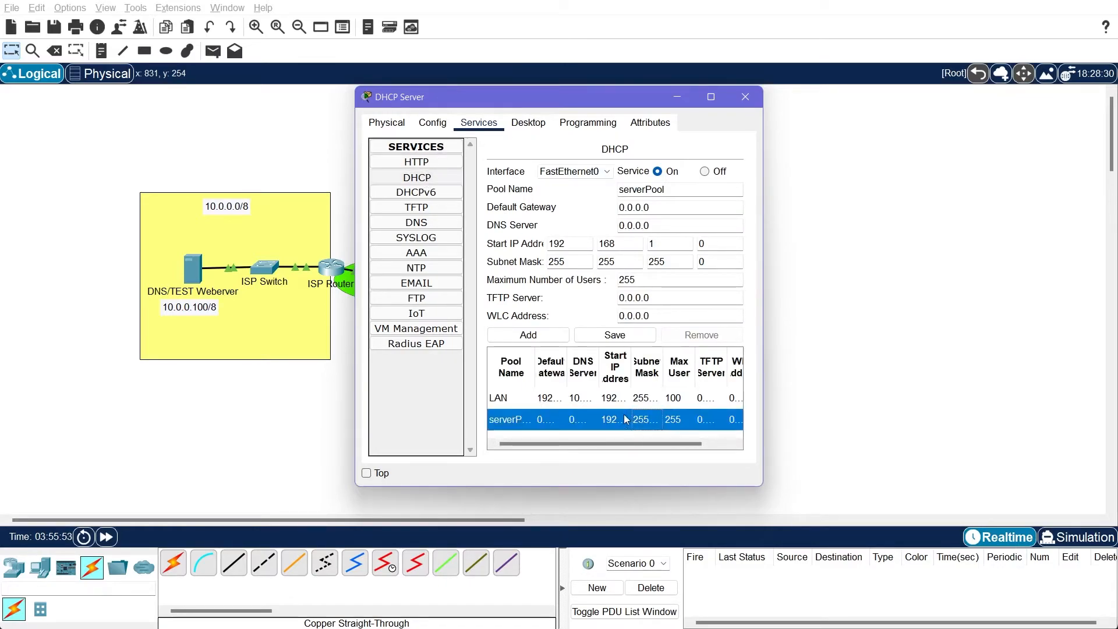
pyautogui.click(576, 398)
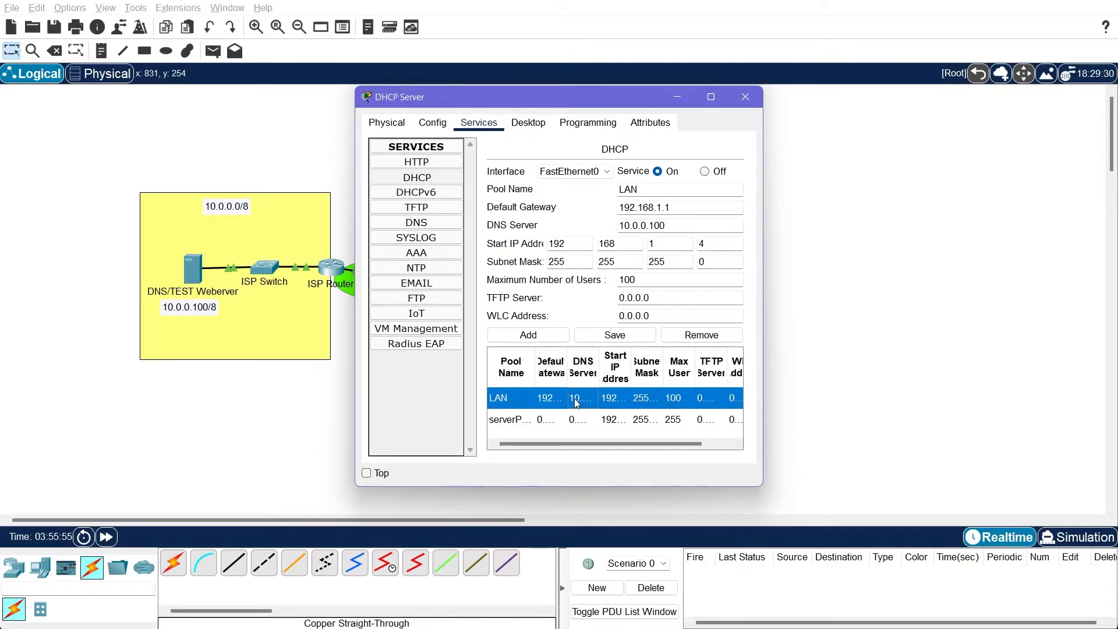
pyautogui.moveTo(690, 206); pyautogui.dragTo(618, 208)
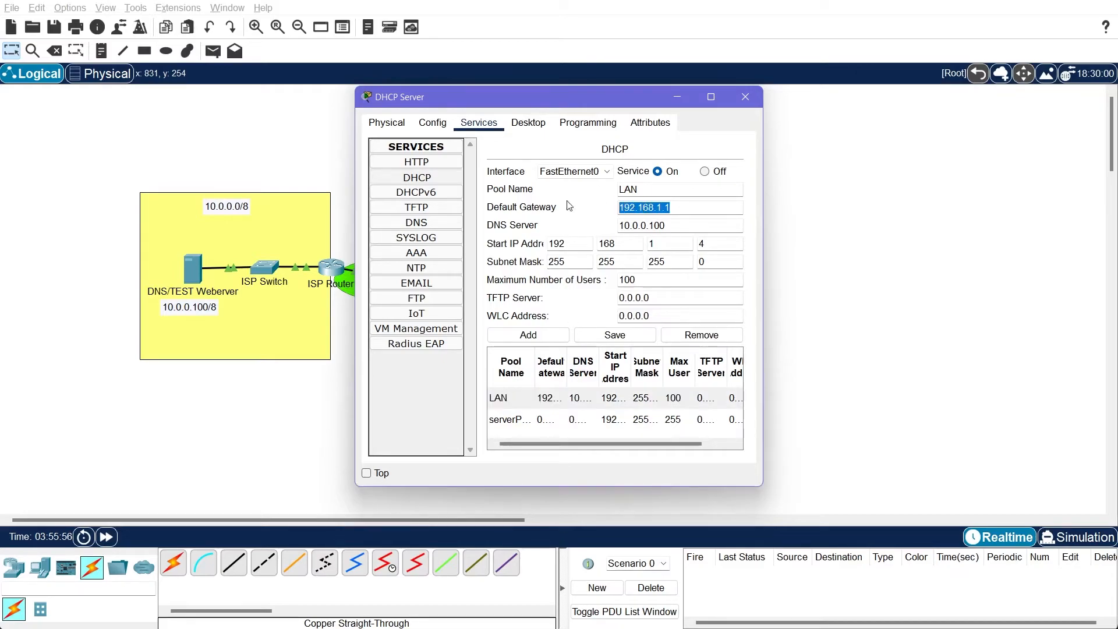
pyautogui.click(614, 420)
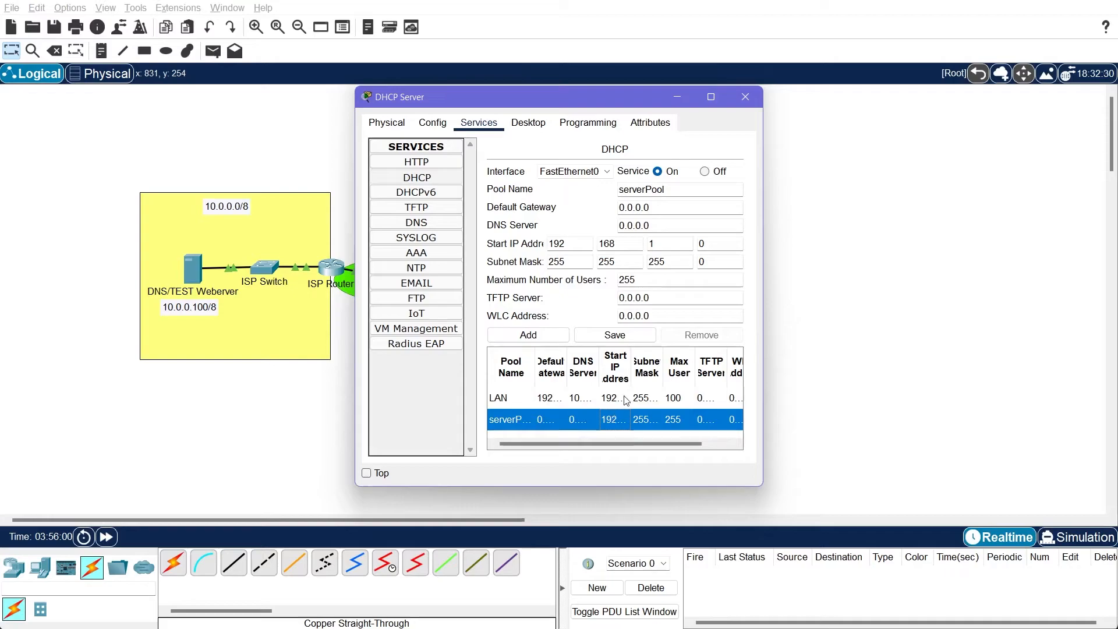
pyautogui.click(621, 398)
pyautogui.click(687, 209)
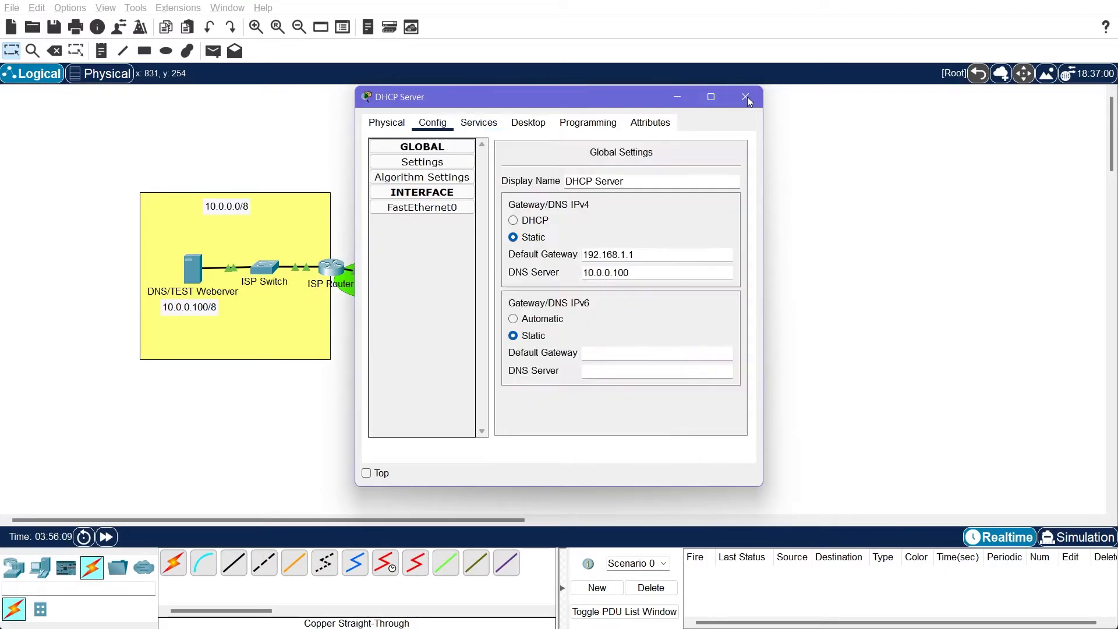
pyautogui.click(745, 97)
# Request a DHCP lease on PC3 again by toggling its IPv4 configuration to Static and back, and reopen its IP configuration
pyautogui.click(573, 332)
pyautogui.click(411, 179)
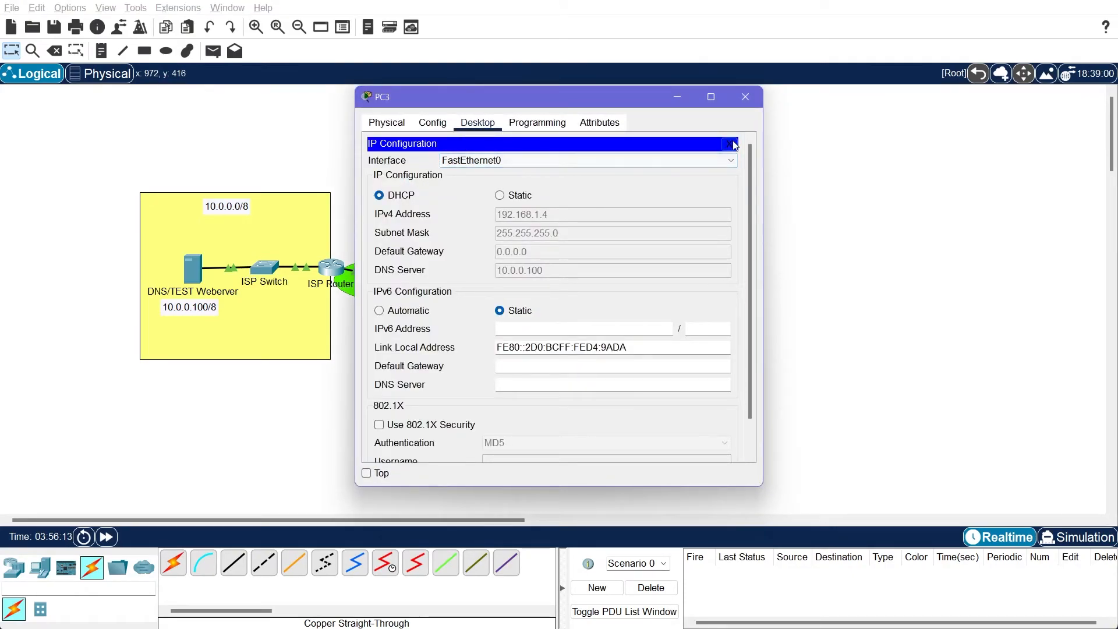
pyautogui.click(526, 198)
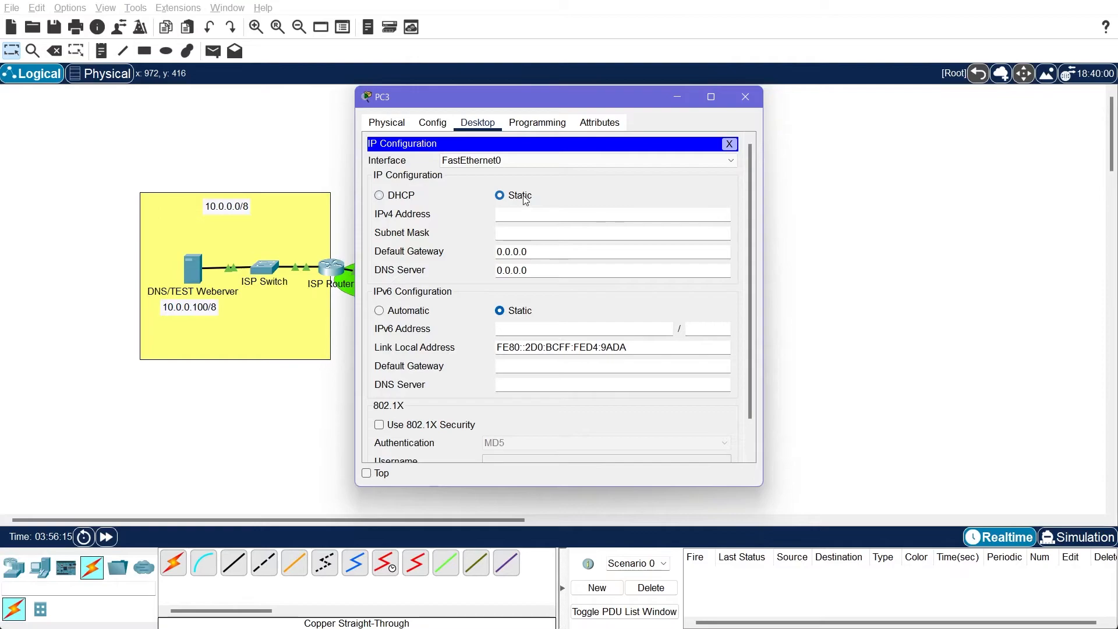
pyautogui.click(406, 199)
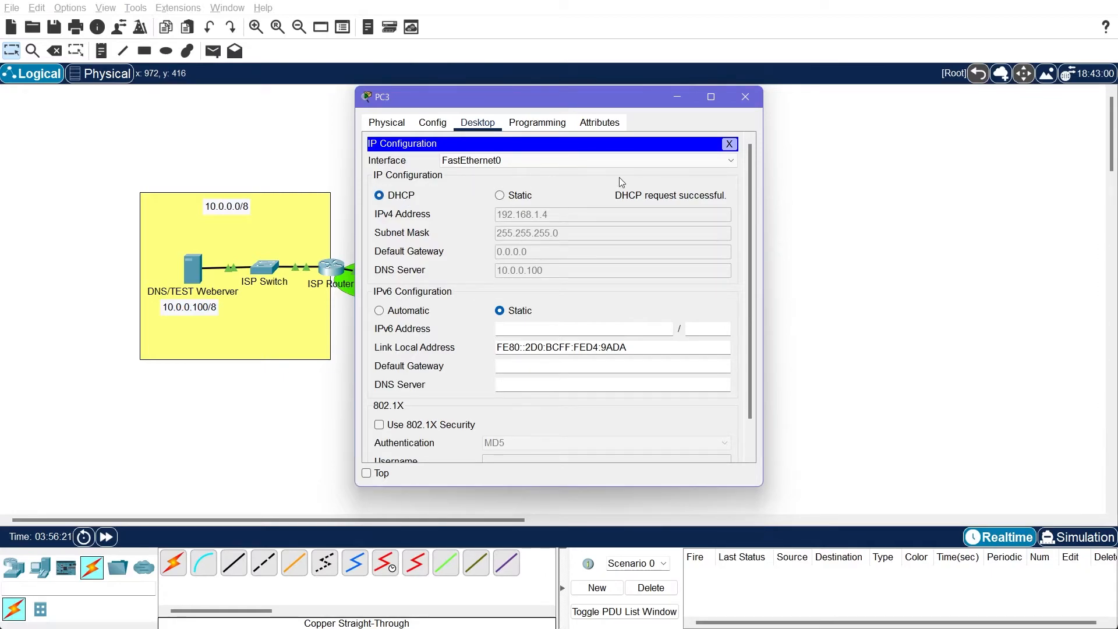
pyautogui.click(728, 144)
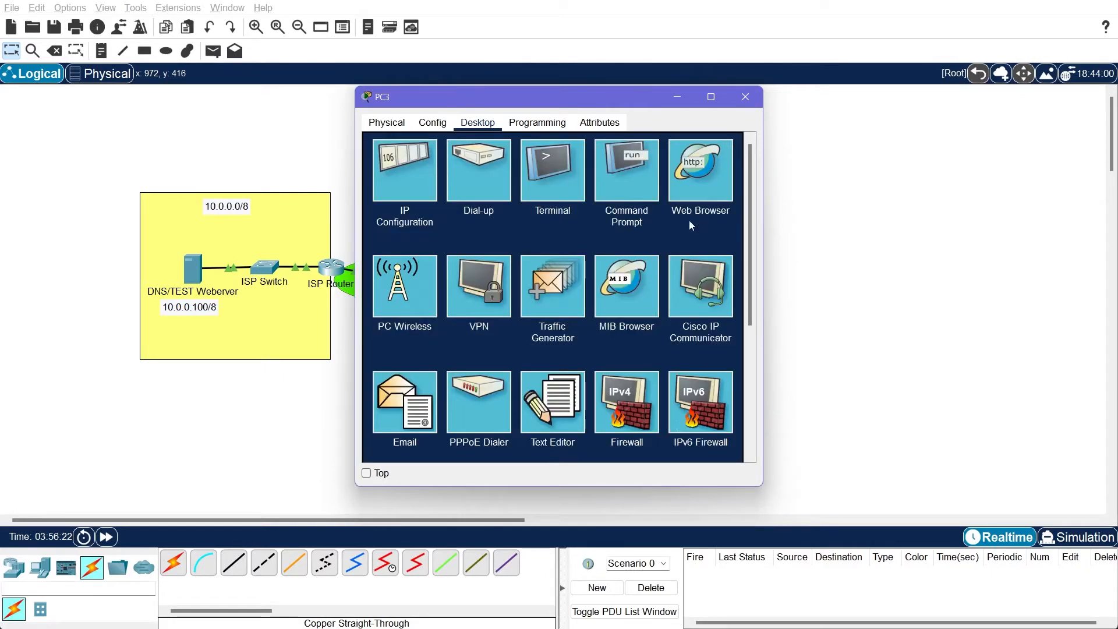
pyautogui.click(437, 197)
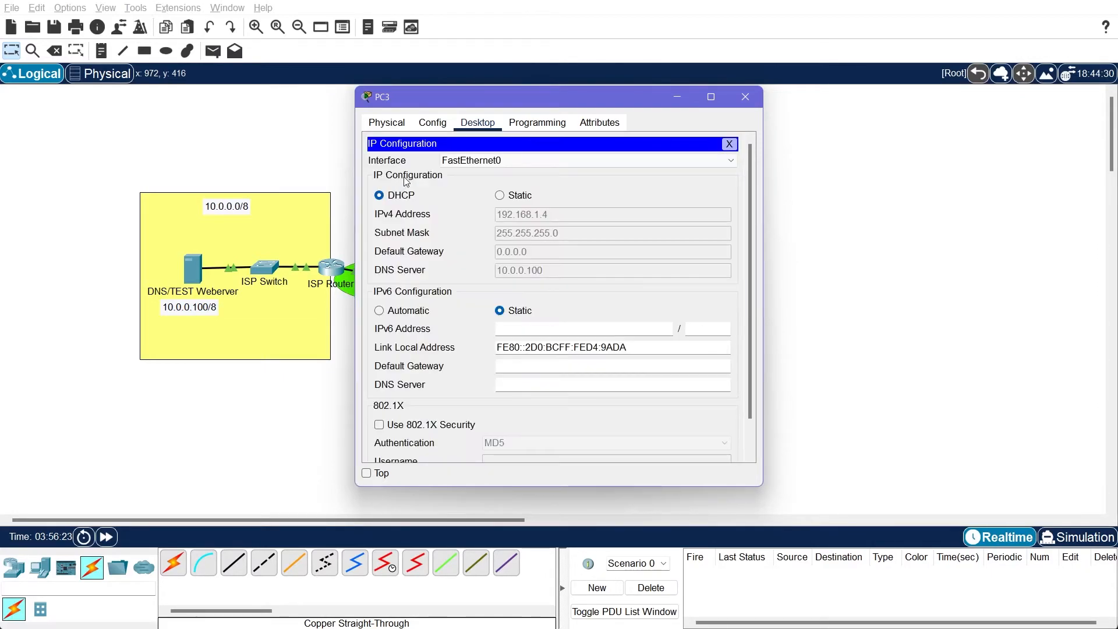
pyautogui.click(730, 144)
pyautogui.click(654, 194)
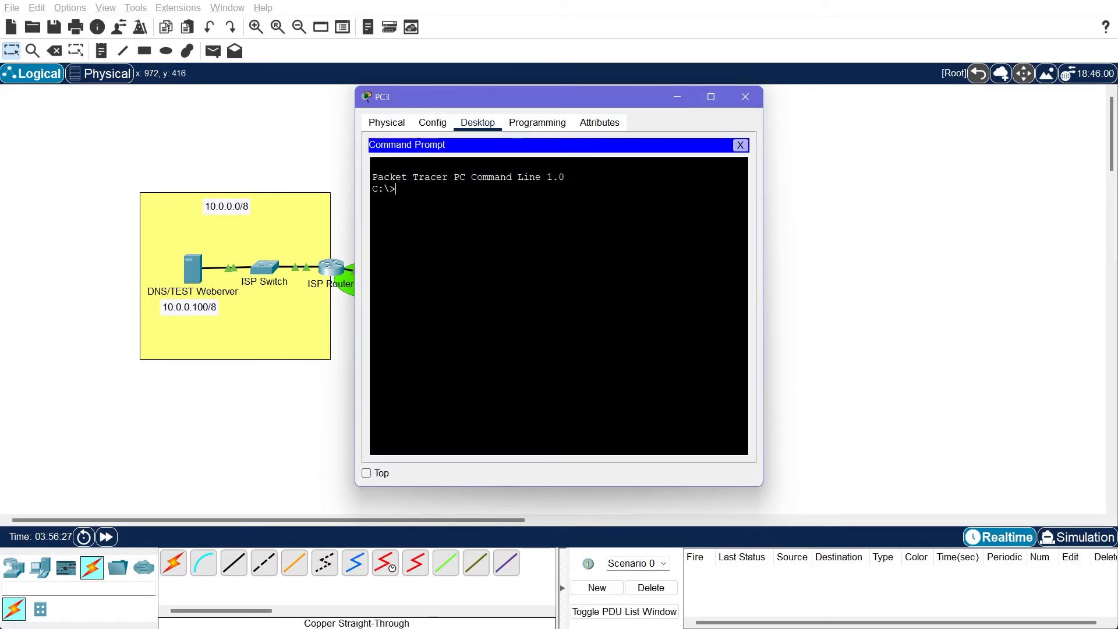
pyautogui.write('ping www')
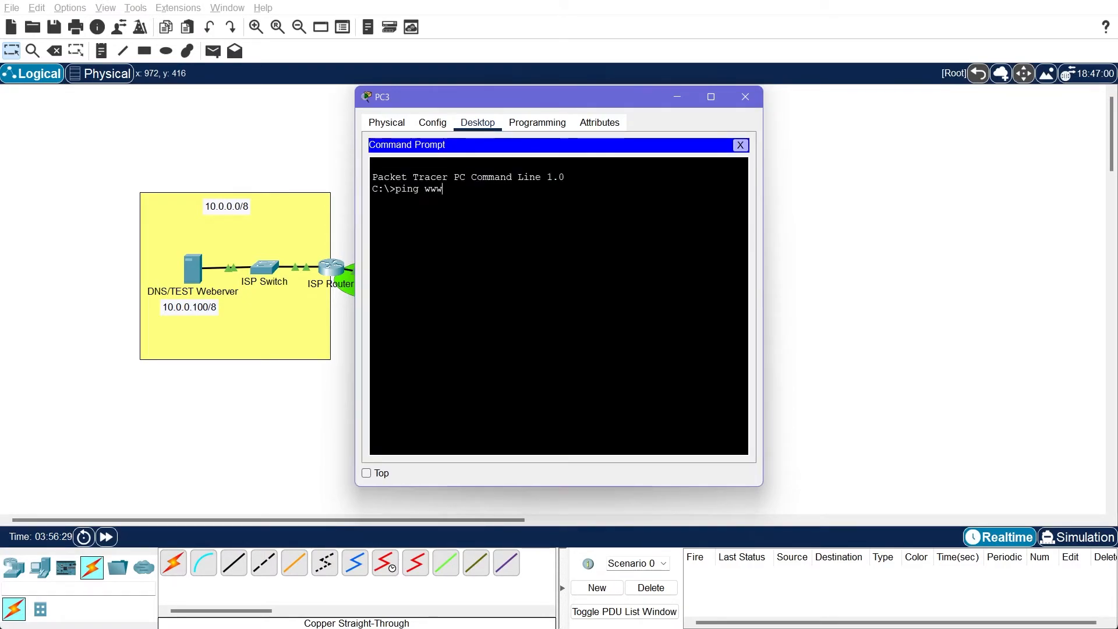
pyautogui.write('.facebook.com')
pyautogui.press('Return')
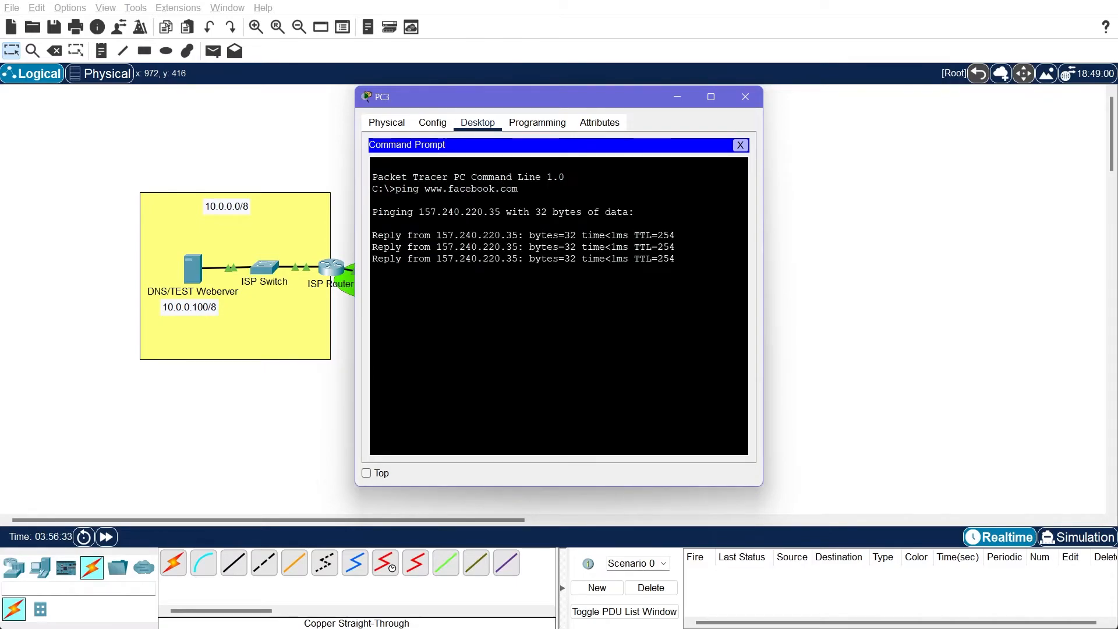
pyautogui.press('Up')
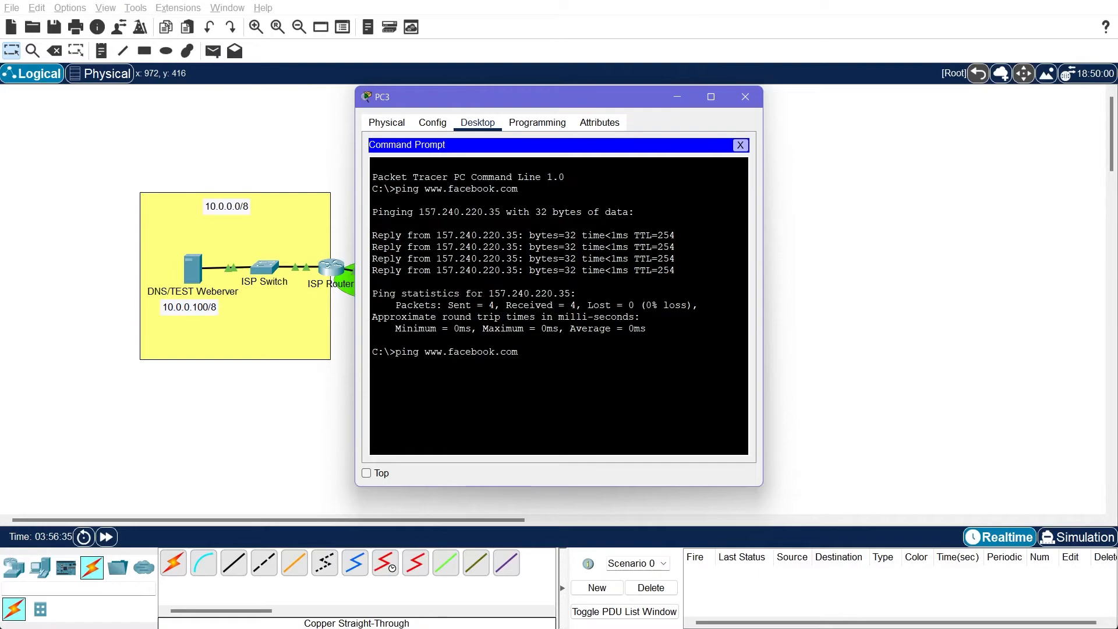
pyautogui.write('lowes.com')
pyautogui.press('Return')
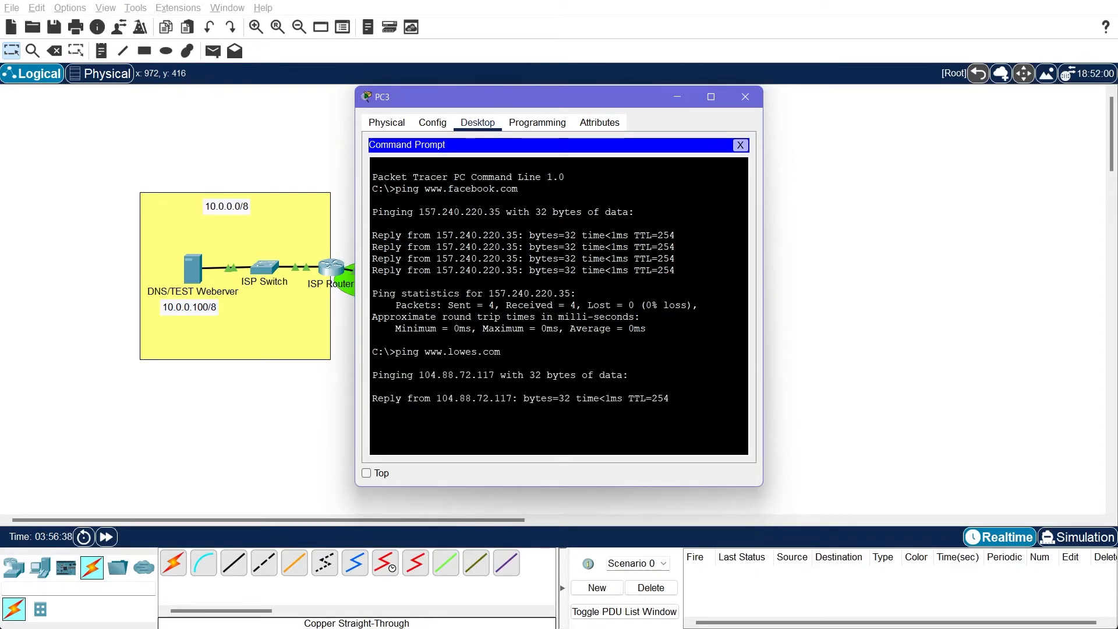
pyautogui.click(742, 145)
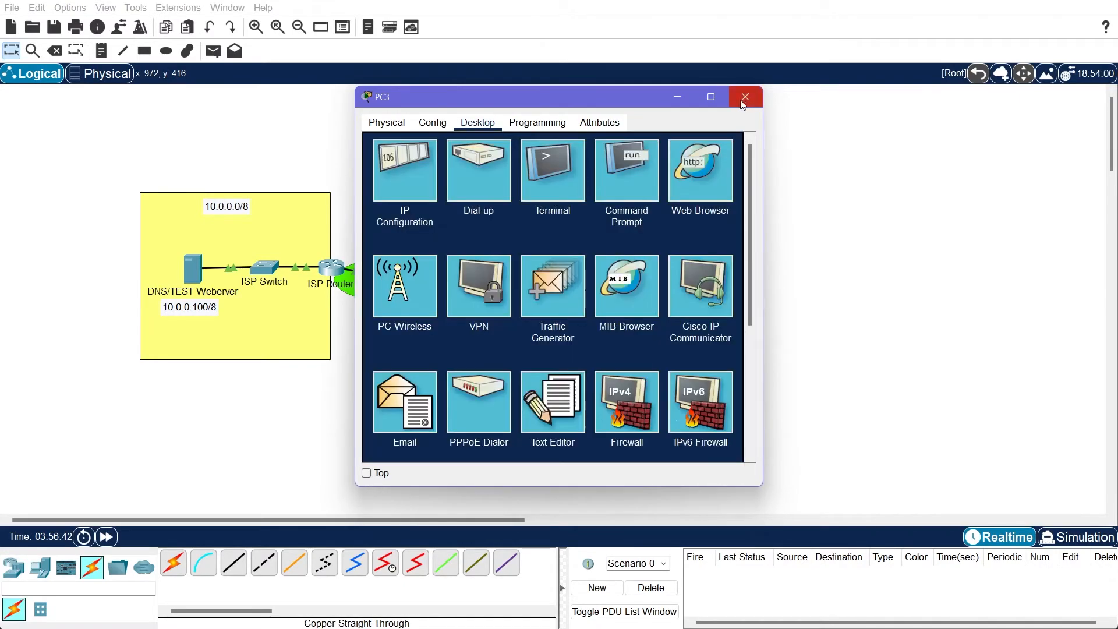
# Check the default gateway in PC3's IP configuration and with ipconfig in its command prompt
pyautogui.click(383, 172)
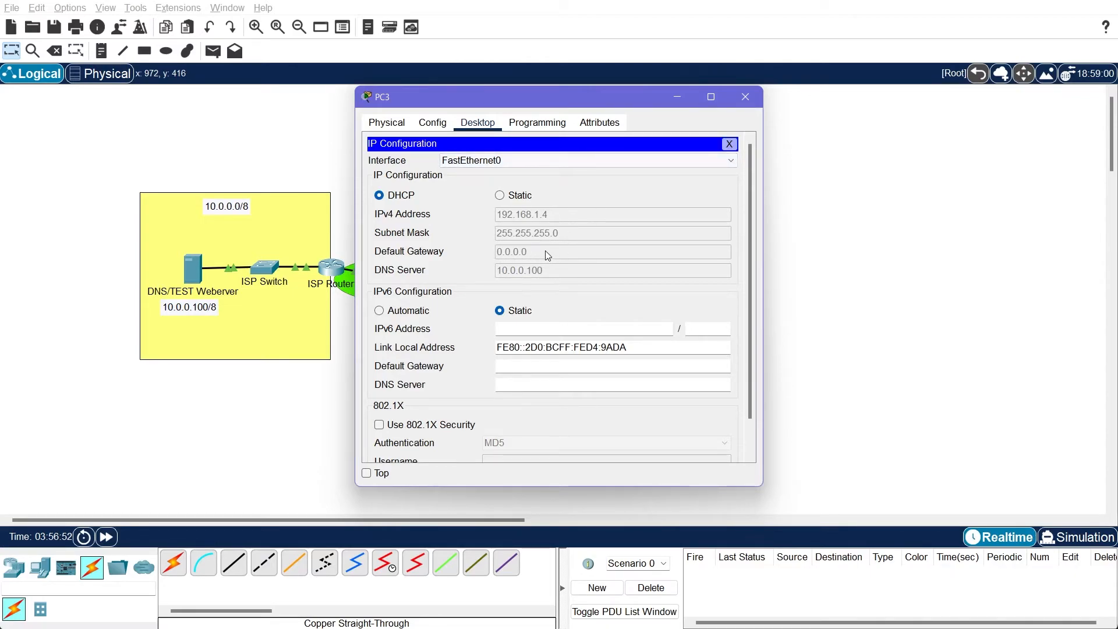
pyautogui.click(729, 143)
pyautogui.click(635, 177)
pyautogui.write('ipconfig')
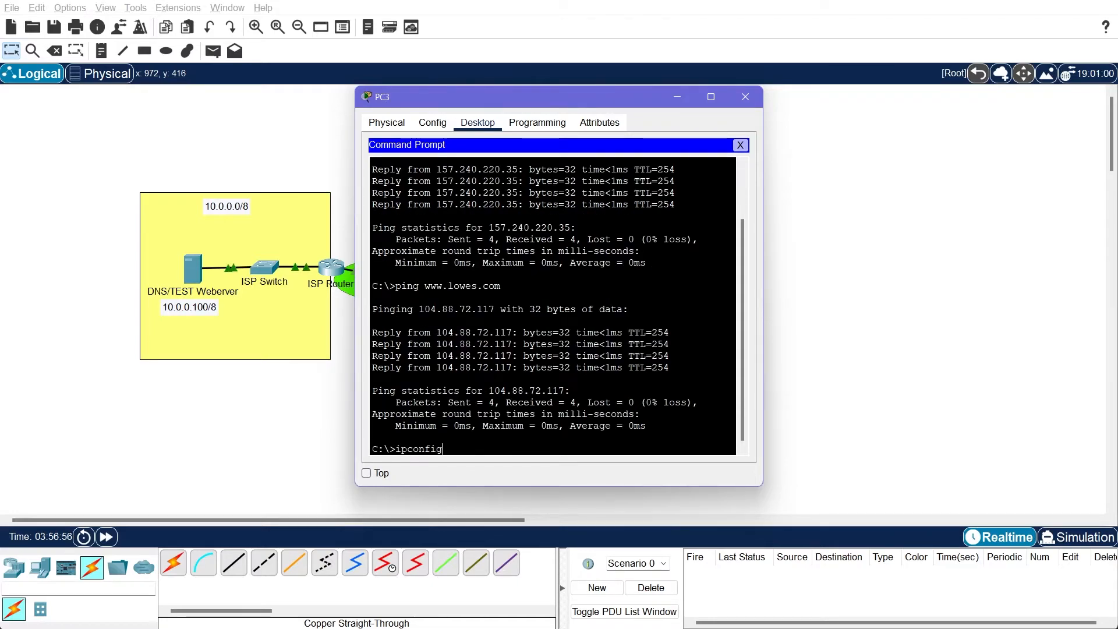
pyautogui.press('Return')
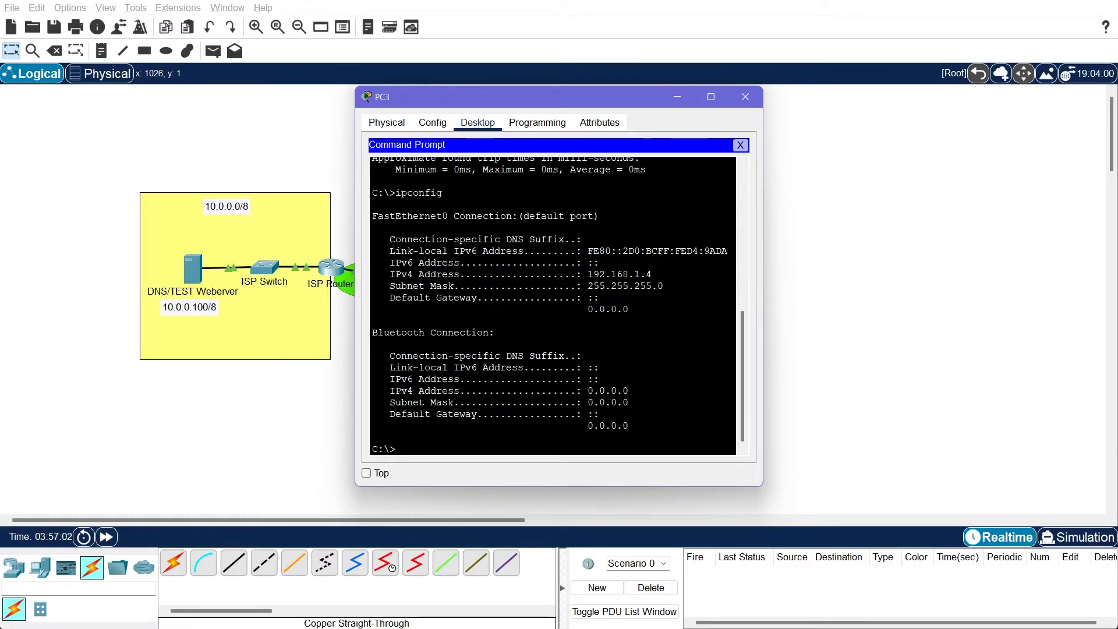
pyautogui.click(736, 147)
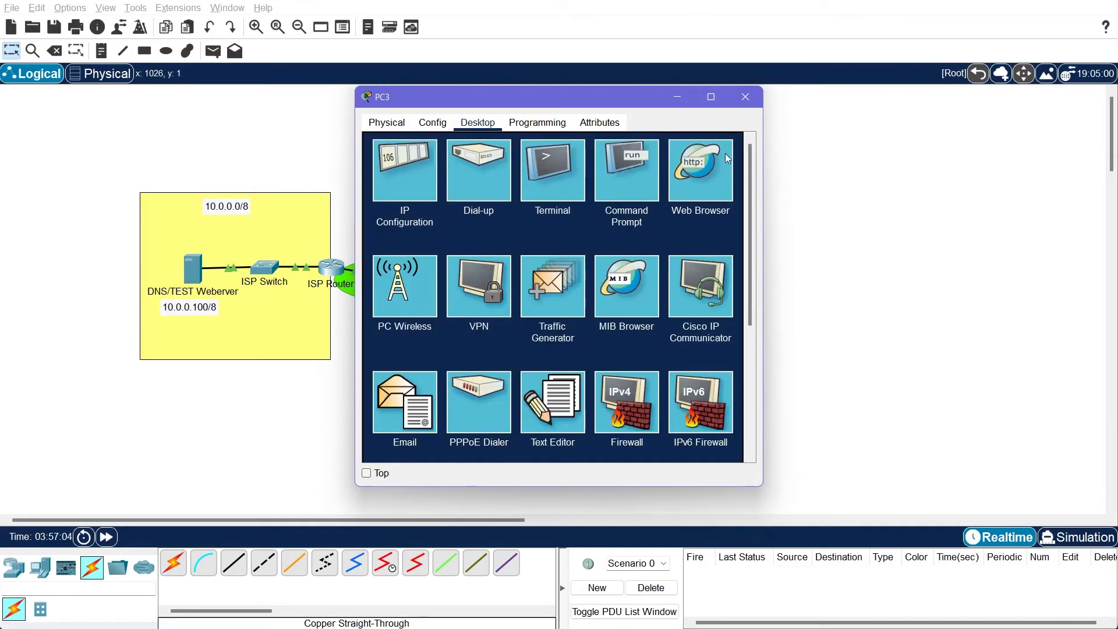
# Review PC3's IP configuration settings once more and close the PC3 window
pyautogui.click(385, 165)
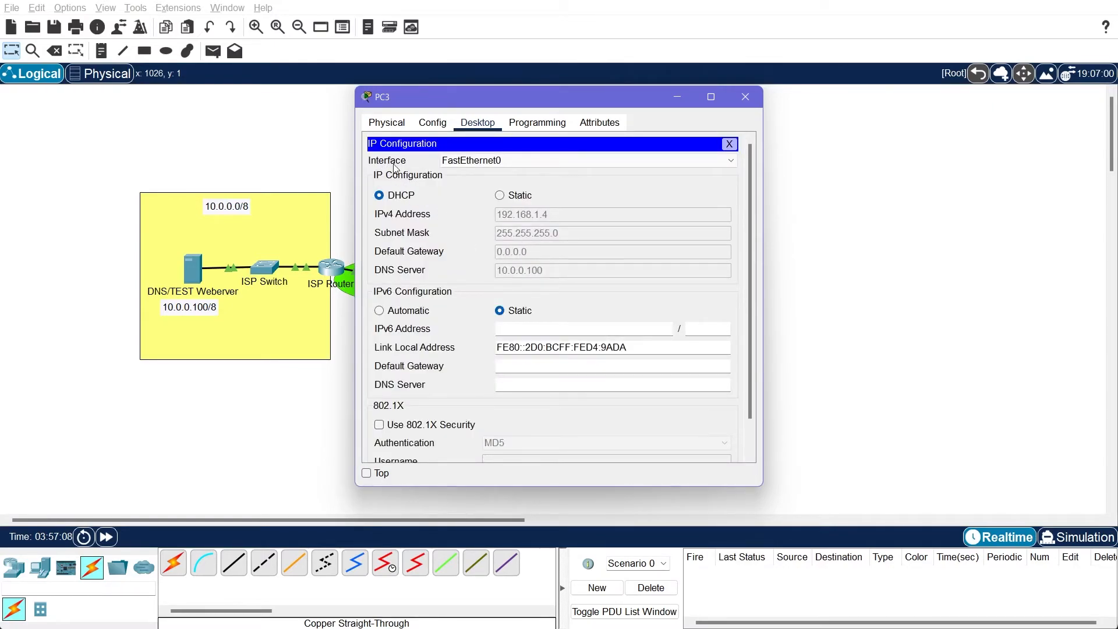
pyautogui.scroll(-1, 694, 184)
pyautogui.scroll(1, 694, 184)
pyautogui.click(729, 144)
pyautogui.click(745, 96)
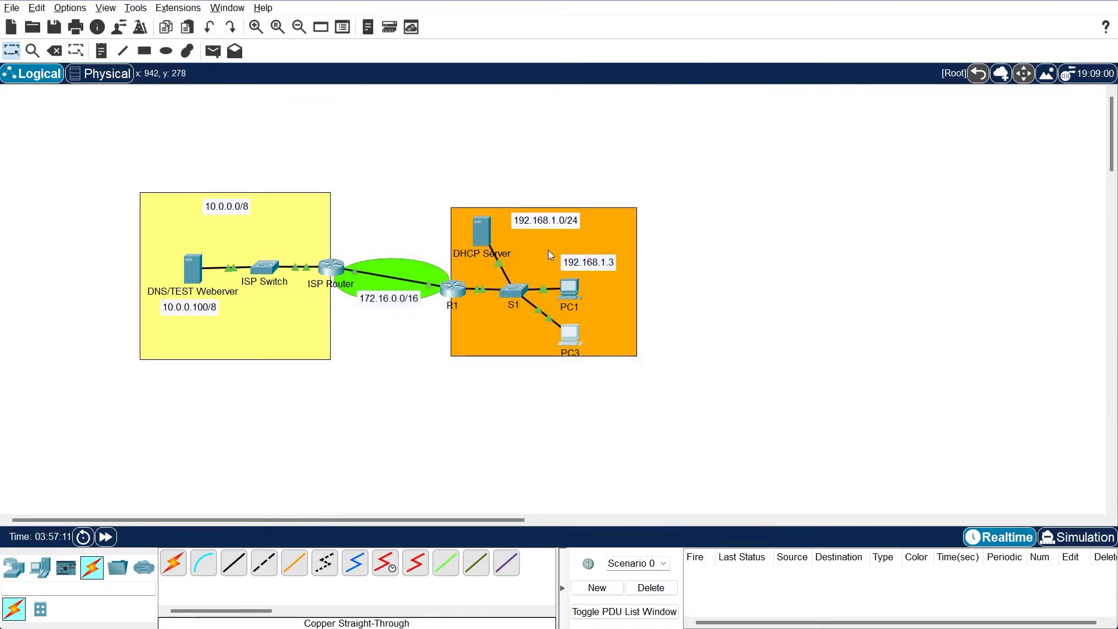
# Remove the LAN pool from the DHCP service on DHCP Server
pyautogui.click(483, 237)
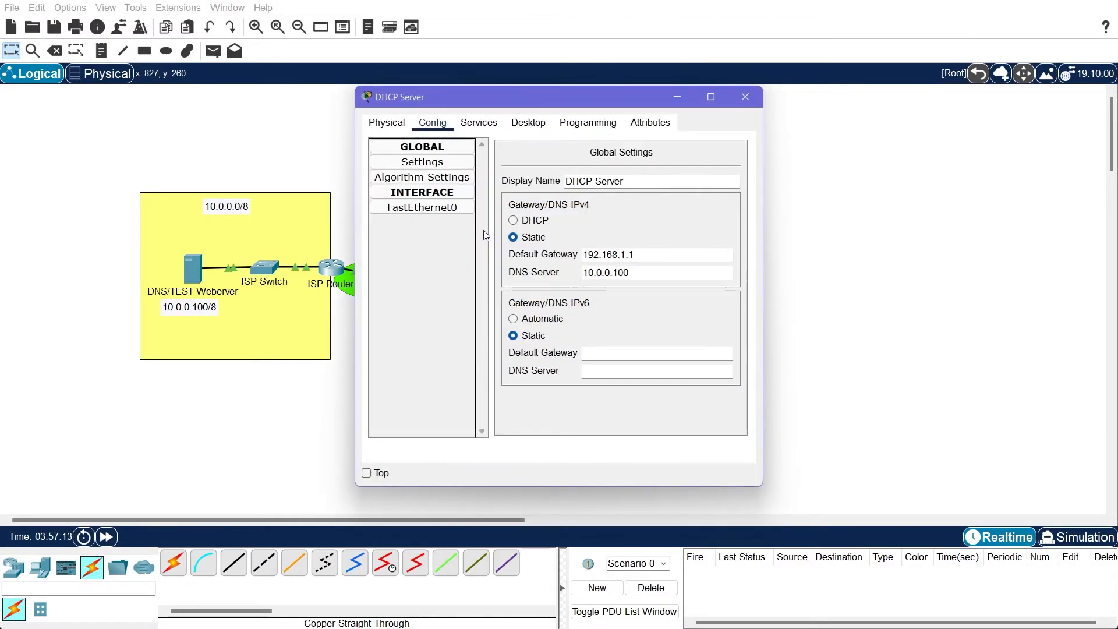
pyautogui.click(480, 122)
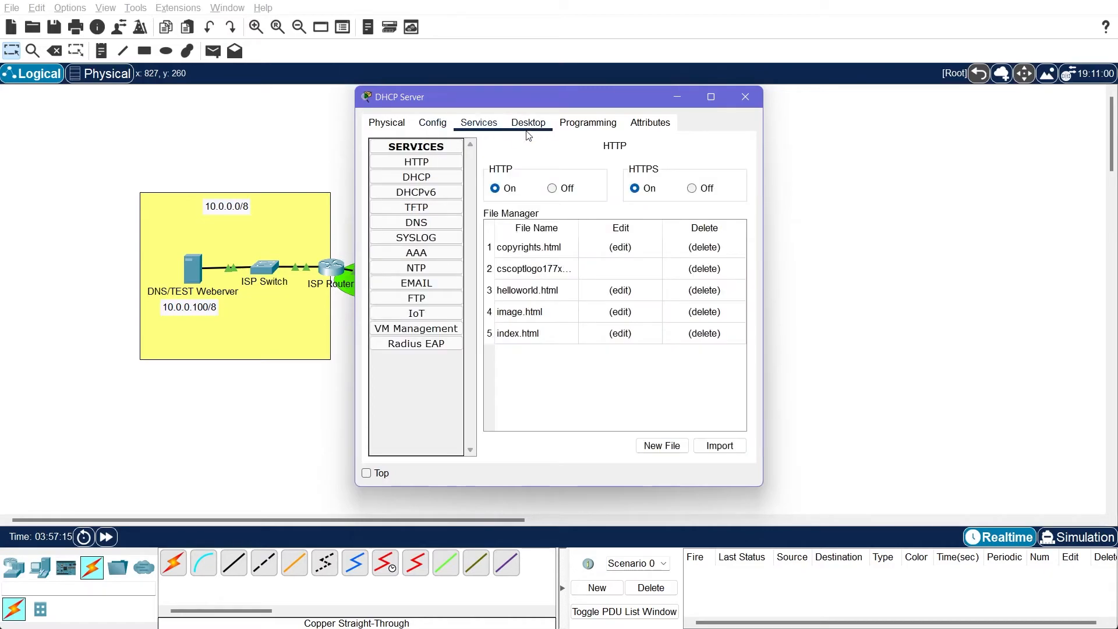
pyautogui.click(416, 176)
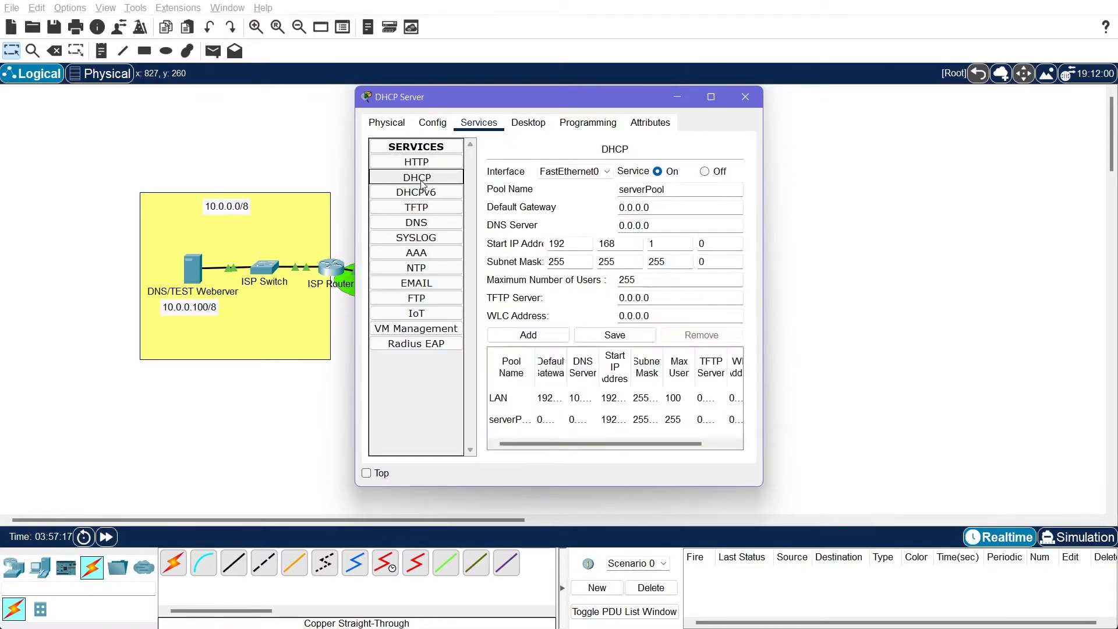
pyautogui.click(429, 190)
pyautogui.click(429, 182)
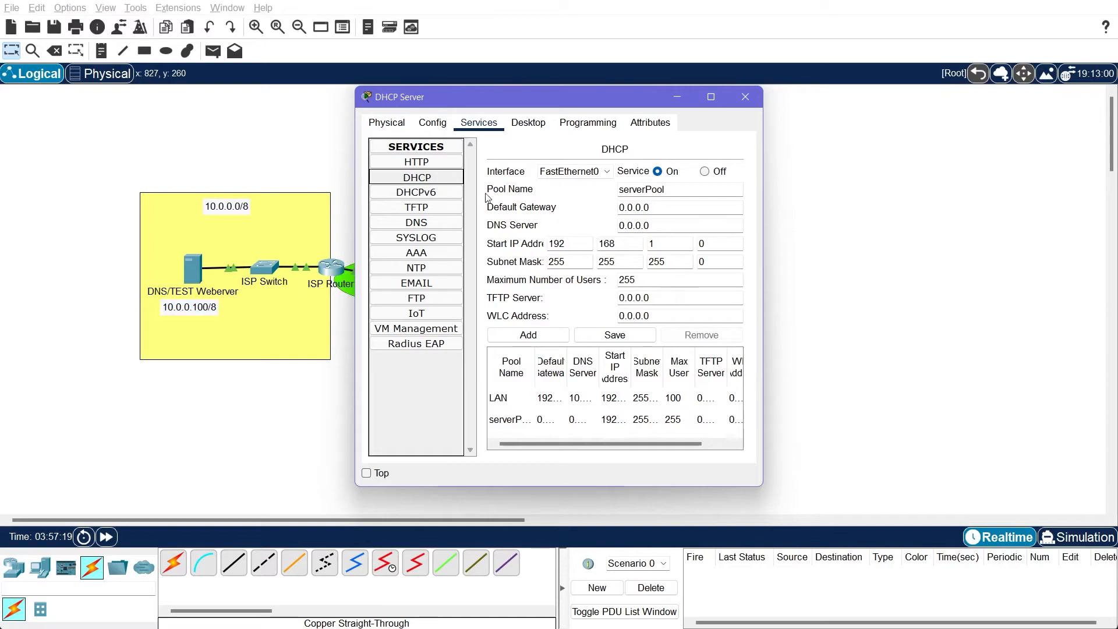
pyautogui.click(606, 417)
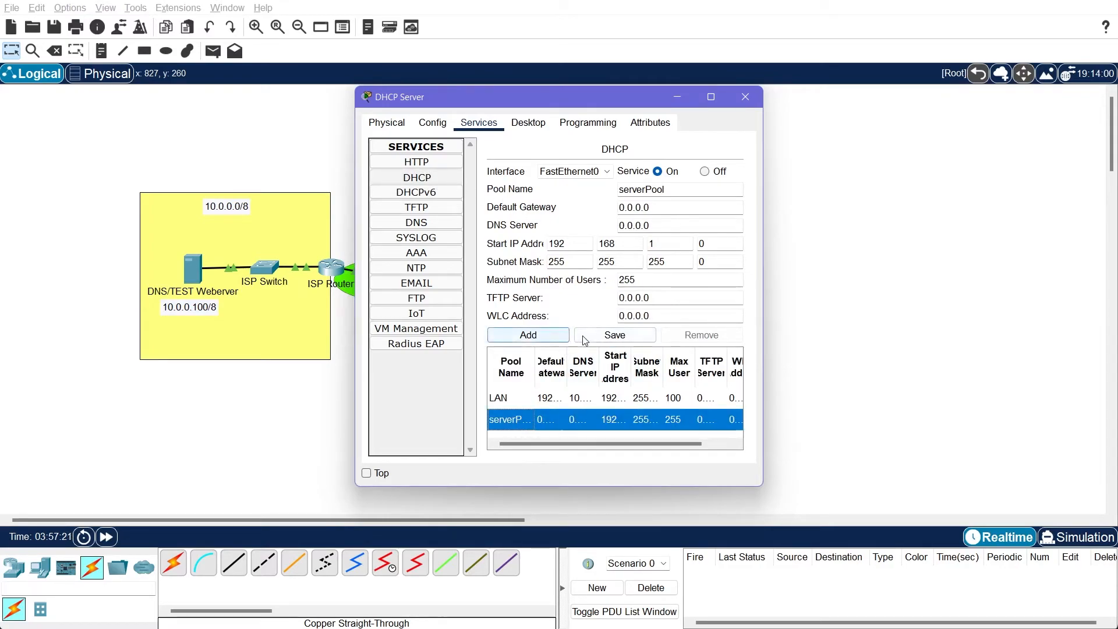
pyautogui.click(531, 396)
pyautogui.click(697, 336)
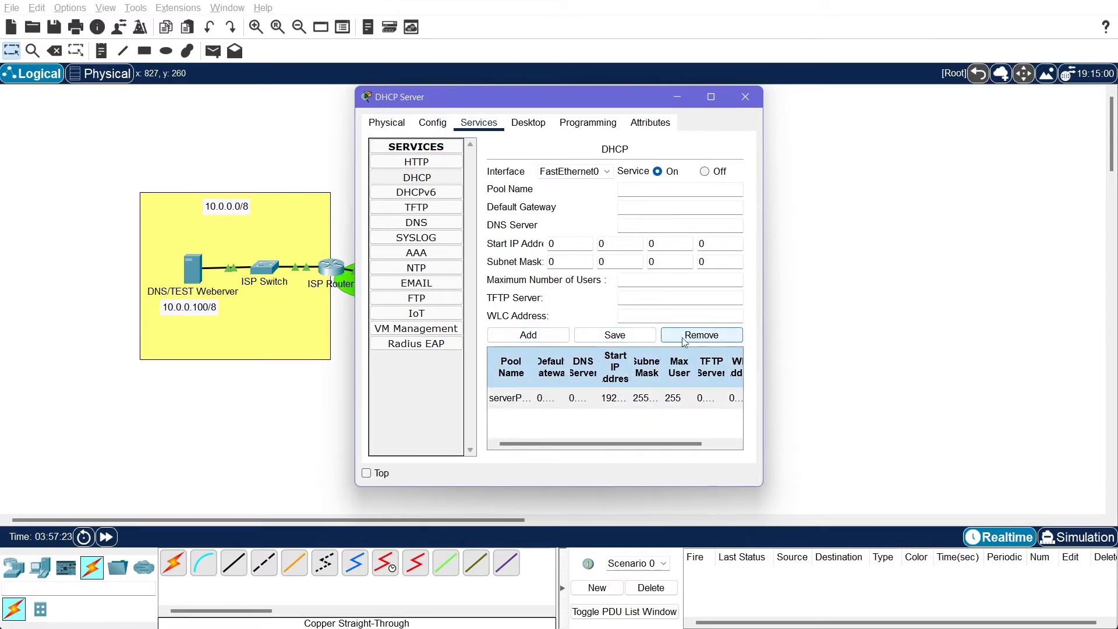
# Set the serverPool pool's default gateway to 192.168.1.1 and its DNS server to 10.0.0.100
pyautogui.click(511, 397)
pyautogui.write('192.168.1.11')
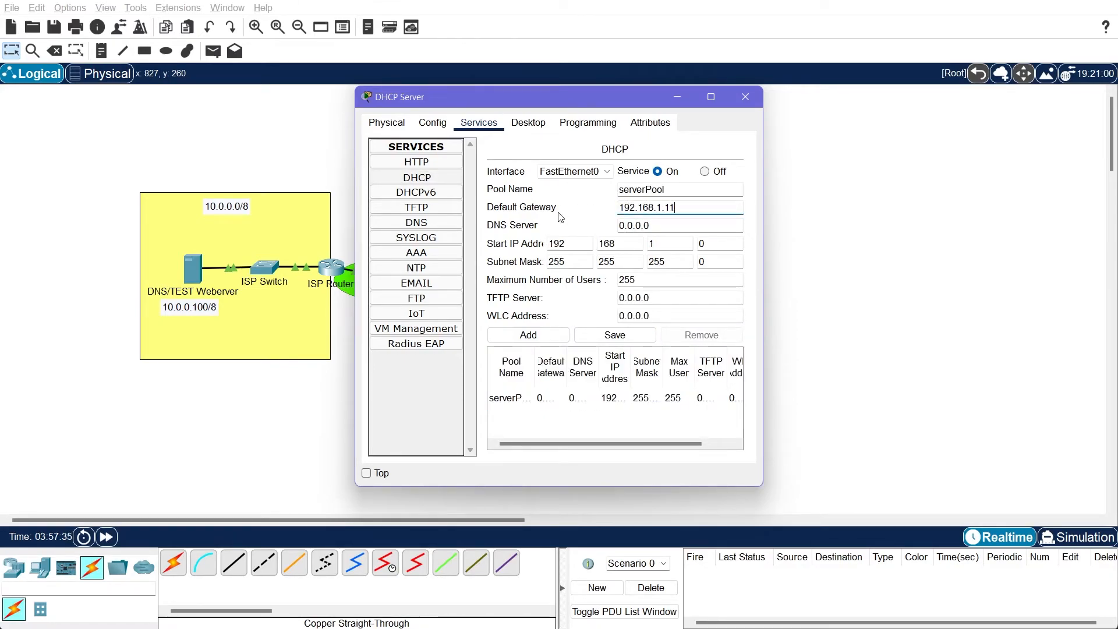
pyautogui.press('Tab')
pyautogui.write('10.0')
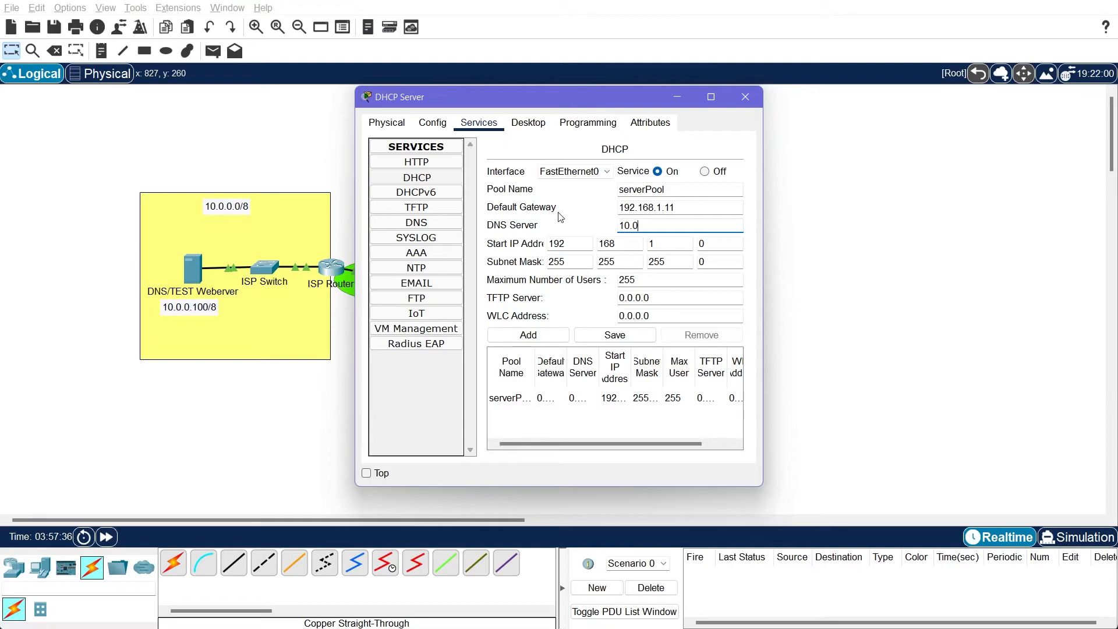
pyautogui.write('.0.100')
pyautogui.hotkey('shift', 'Tab')
pyautogui.press('End')
pyautogui.press('BackSpace')
# Set serverPool's start IP address to 192.168.1.4, save the pool, and close the DHCP Server window
pyautogui.click(728, 245)
pyautogui.press('Tab')
pyautogui.press('Tab')
pyautogui.press('Tab')
pyautogui.press('Tab')
pyautogui.press('Tab')
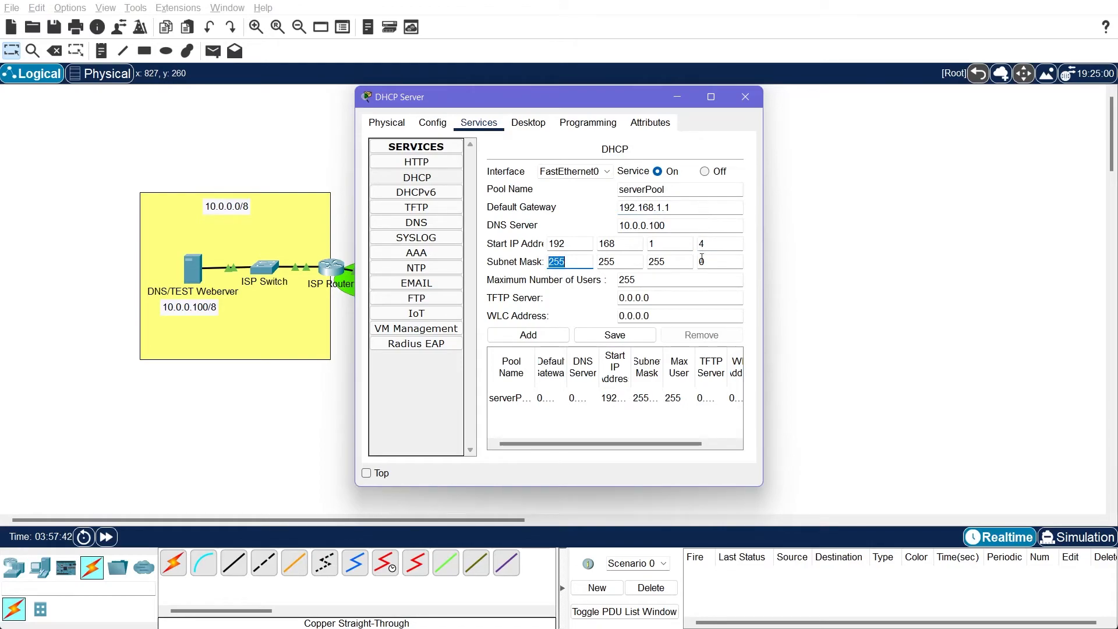
pyautogui.click(613, 335)
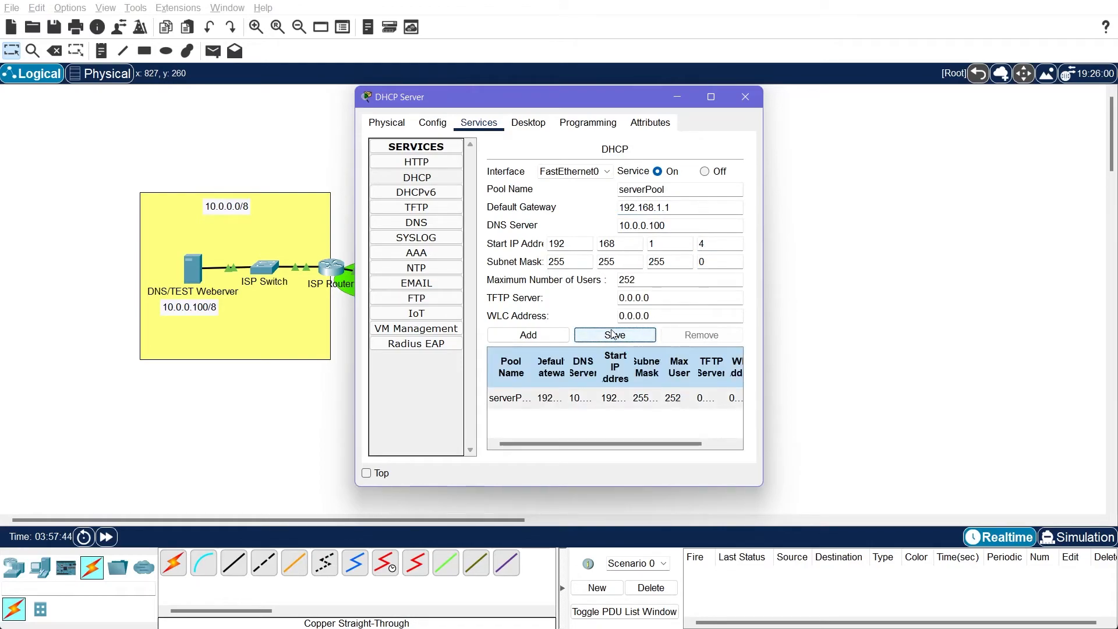
pyautogui.click(751, 99)
# Renew PC3's DHCP lease by switching its IPv4 configuration to Static and back to DHCP, and close its window
pyautogui.click(579, 326)
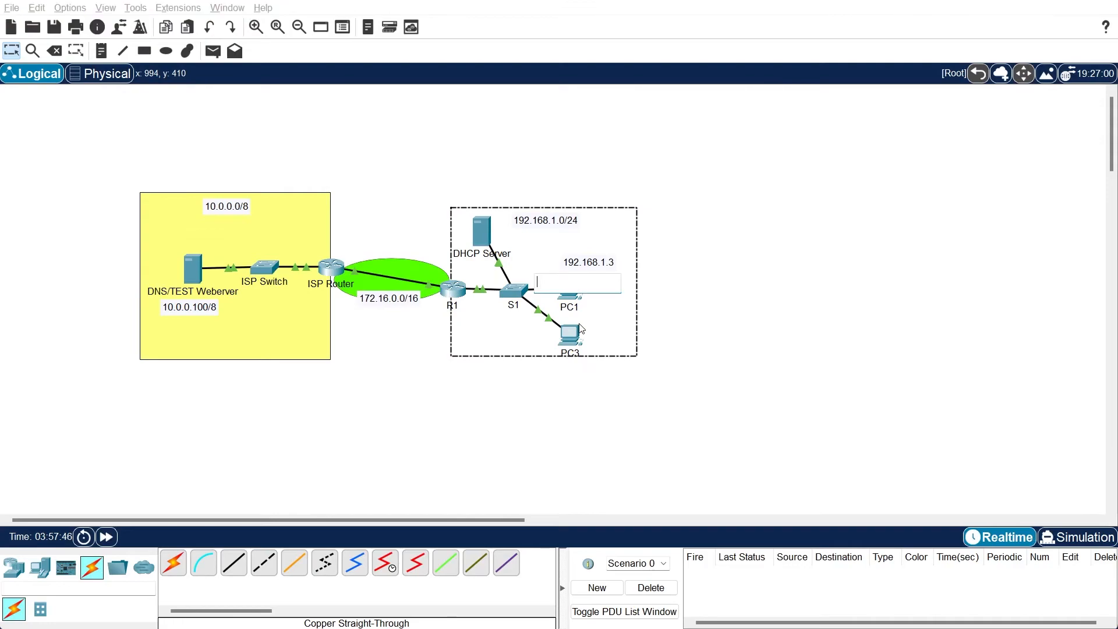
pyautogui.click(576, 331)
pyautogui.click(418, 183)
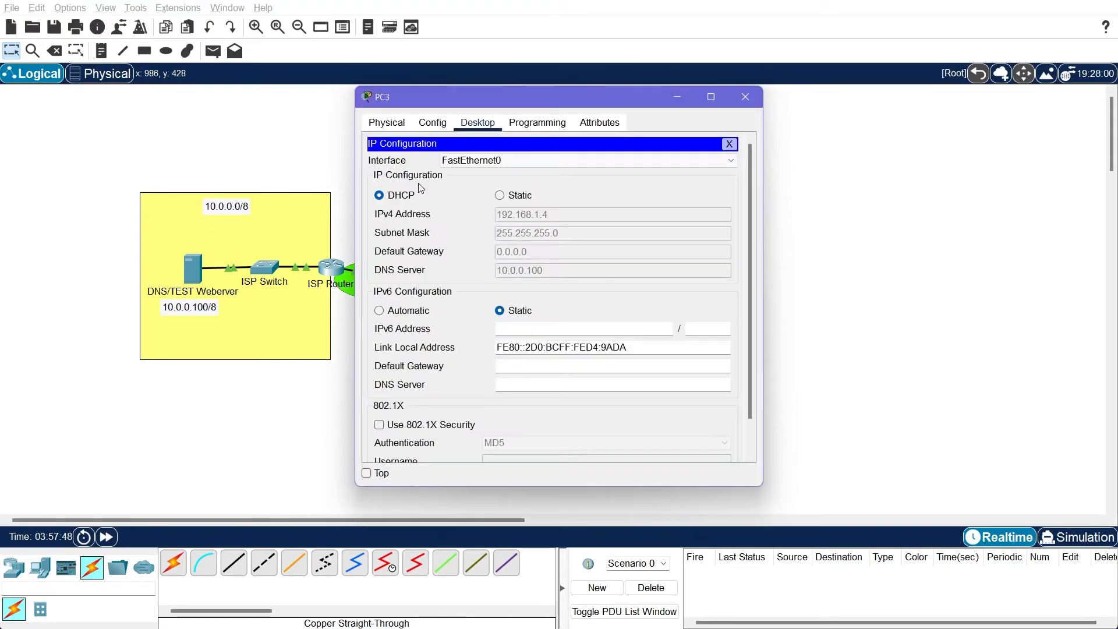
pyautogui.click(514, 196)
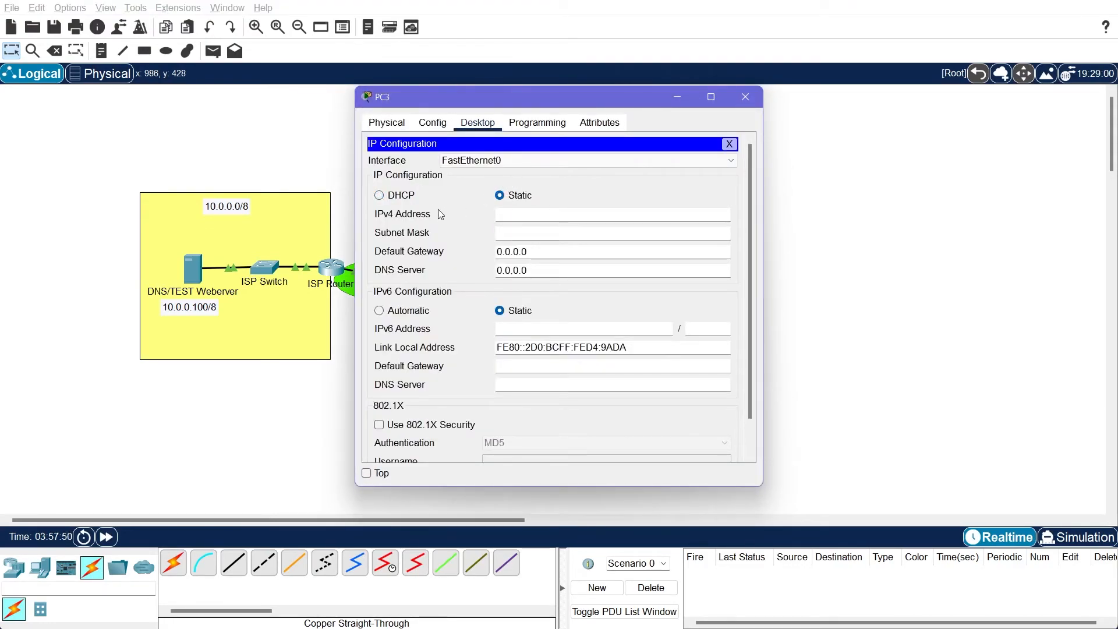
pyautogui.click(407, 200)
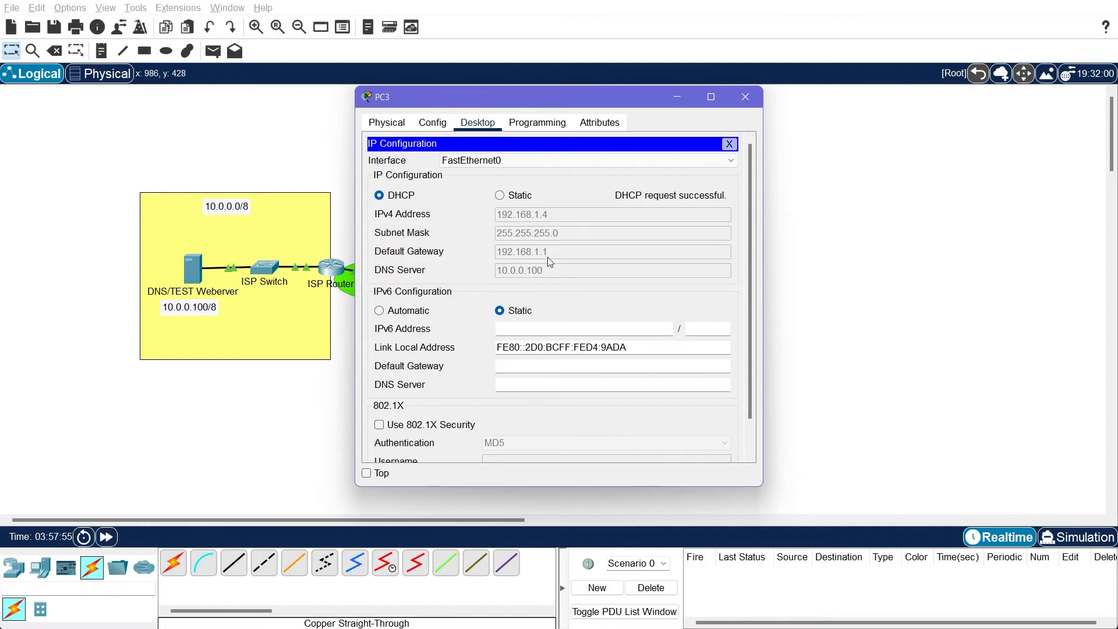
pyautogui.click(729, 144)
pyautogui.click(745, 96)
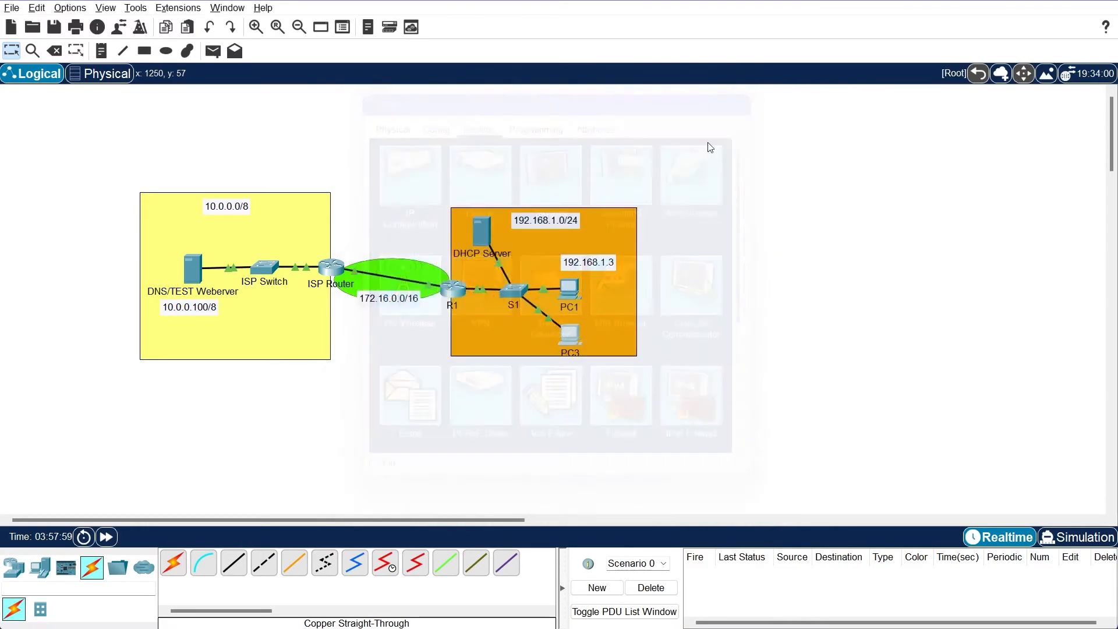
pyautogui.click(571, 320)
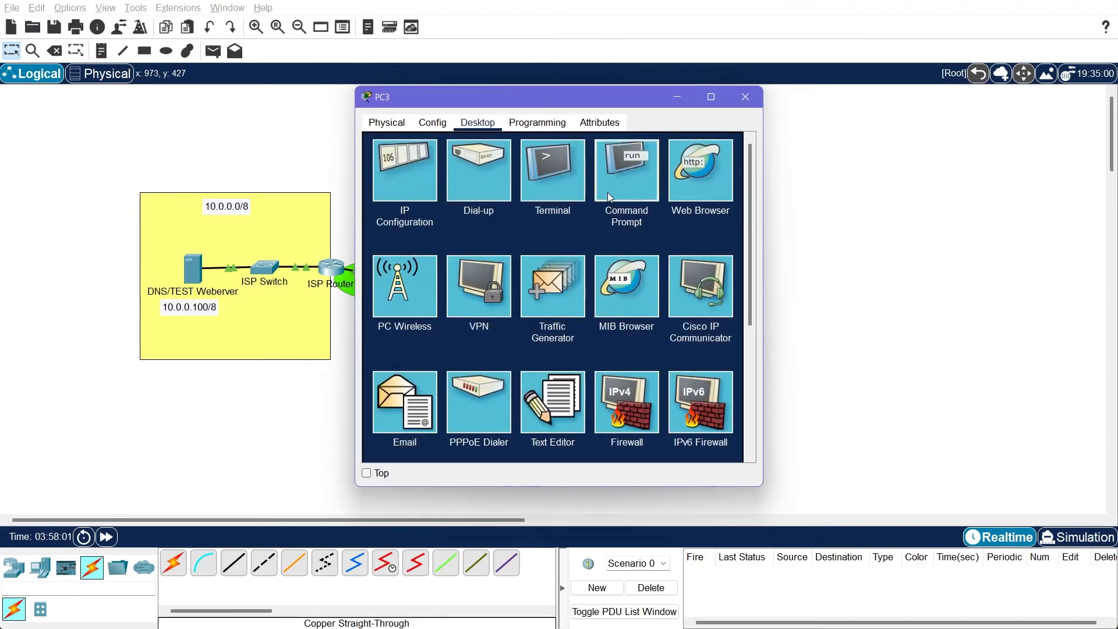
pyautogui.click(606, 193)
pyautogui.press('Up')
pyautogui.press('Up')
pyautogui.press('BackSpace')
pyautogui.press('BackSpace')
pyautogui.press('BackSpace')
pyautogui.press('BackSpace')
pyautogui.press('BackSpace')
pyautogui.press('BackSpace')
pyautogui.press('BackSpace')
pyautogui.press('BackSpace')
pyautogui.press('BackSpace')
pyautogui.write('gooel')
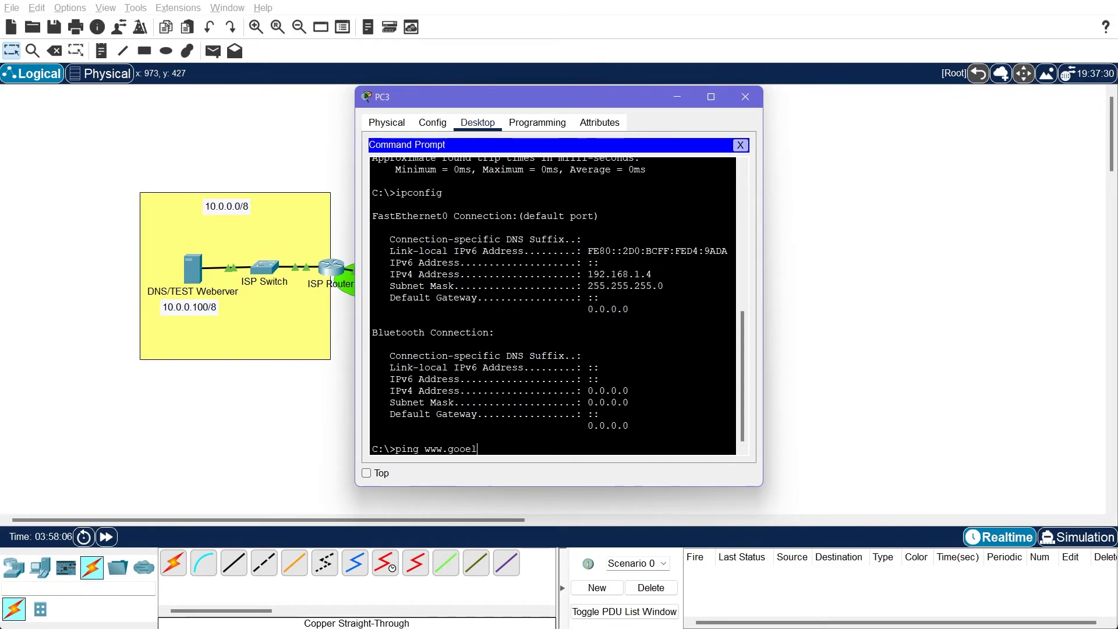
pyautogui.press('BackSpace')
pyautogui.write('gle.com')
pyautogui.press('Return')
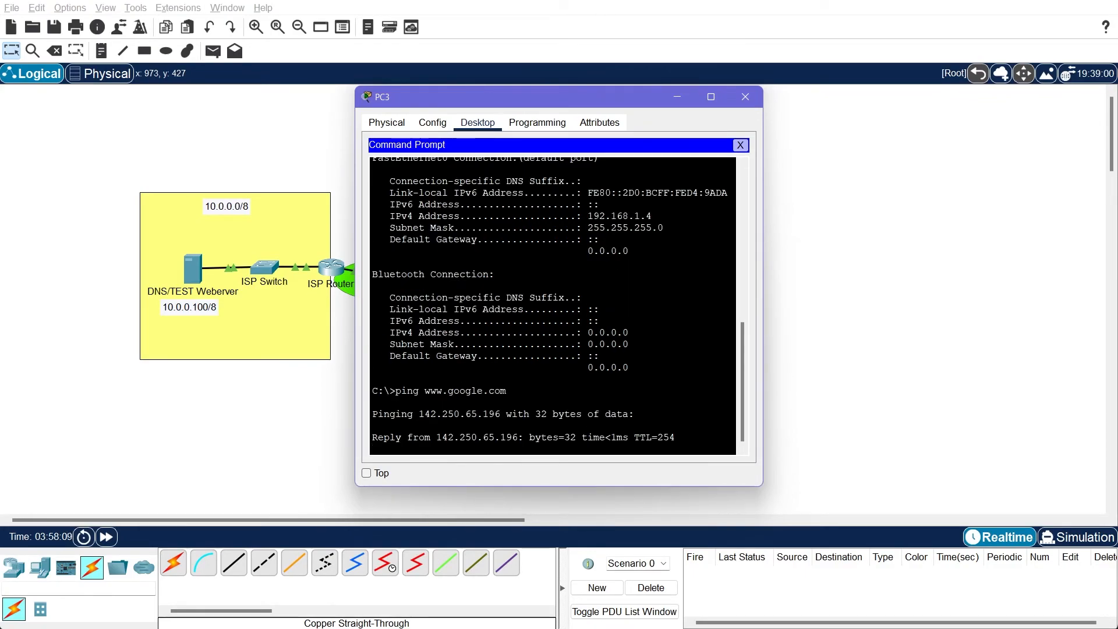
pyautogui.click(740, 145)
pyautogui.click(745, 97)
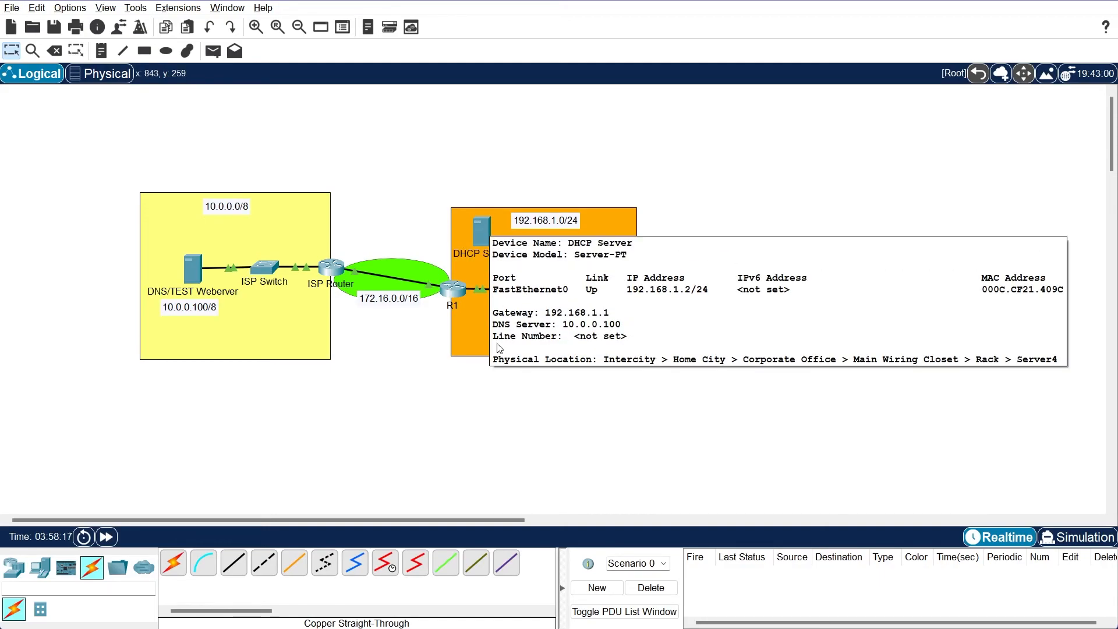
# Review the serverPool settings in DHCP Server's DHCP service, checking the start IP address, and close its window
pyautogui.moveTo(463, 294)
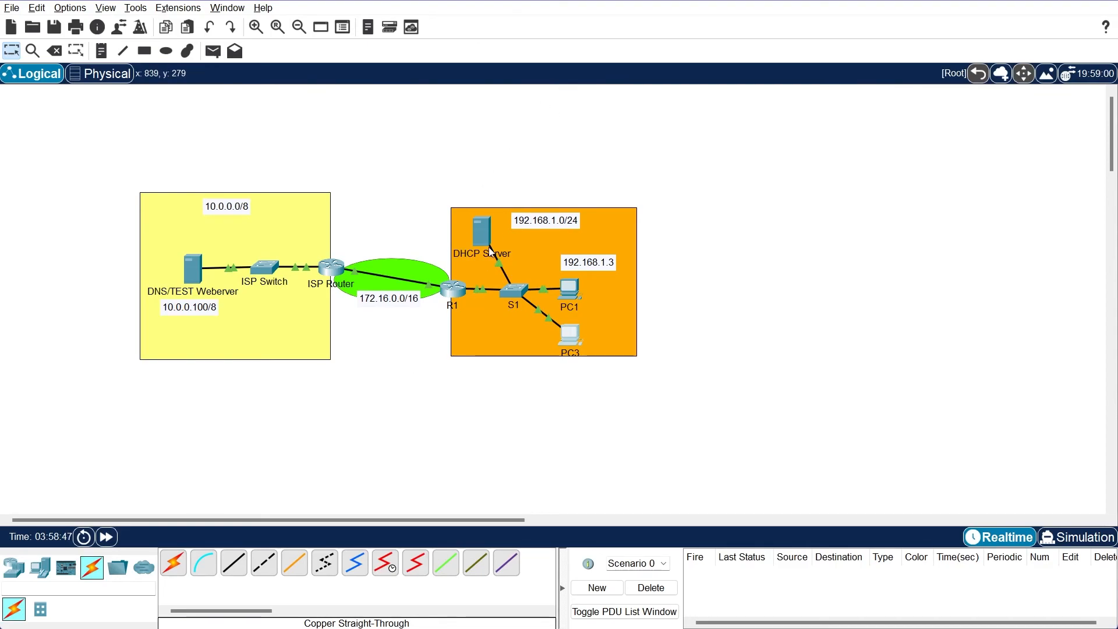
pyautogui.moveTo(489, 249)
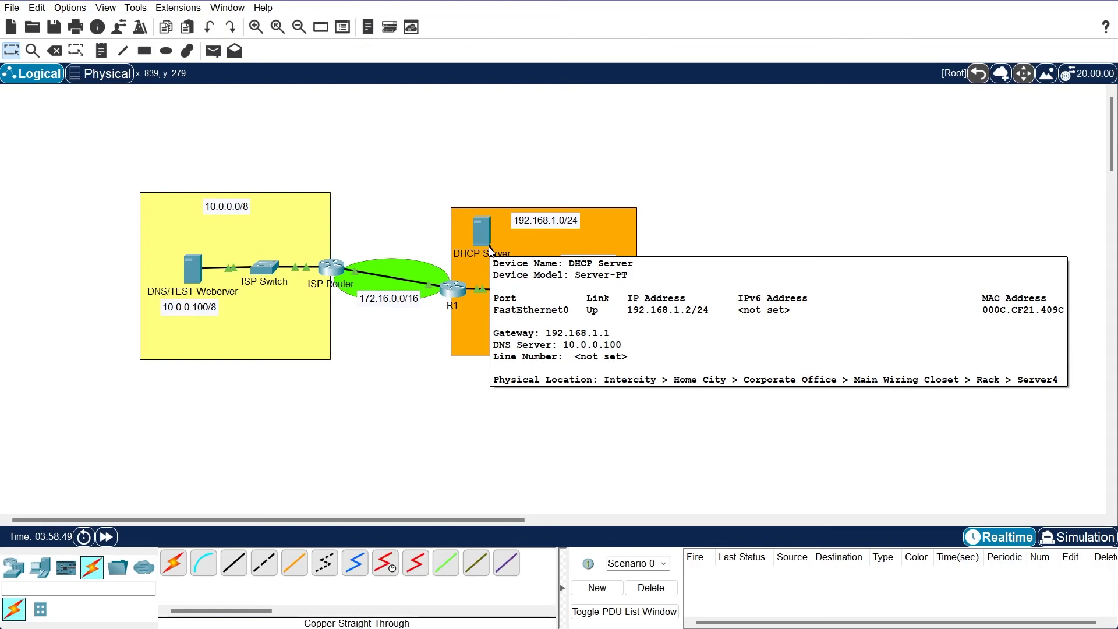
pyautogui.click(488, 244)
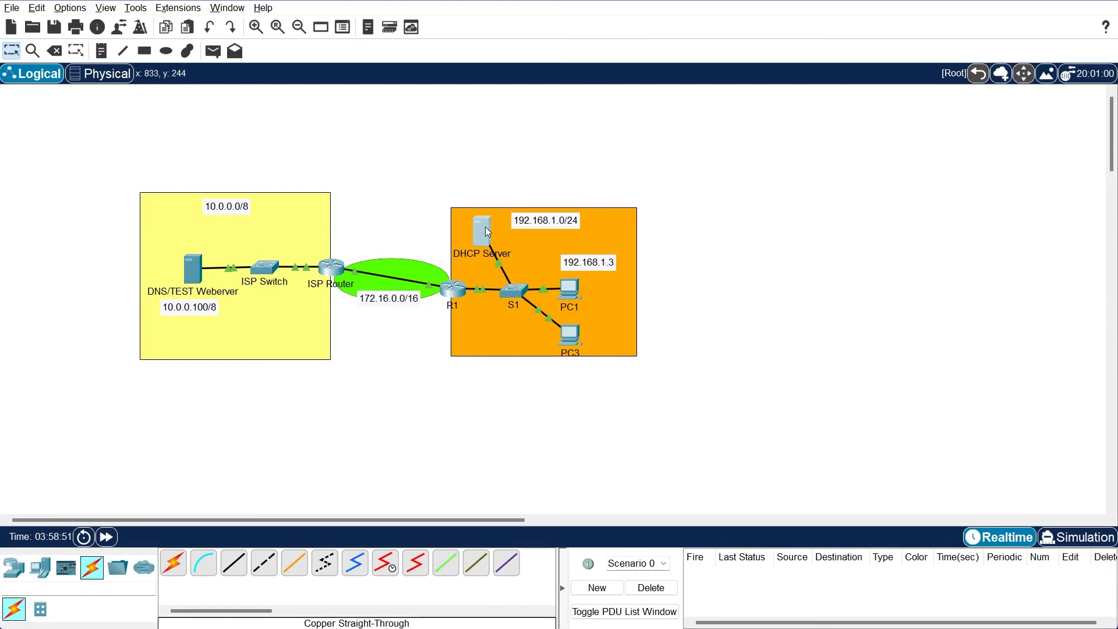
pyautogui.click(433, 123)
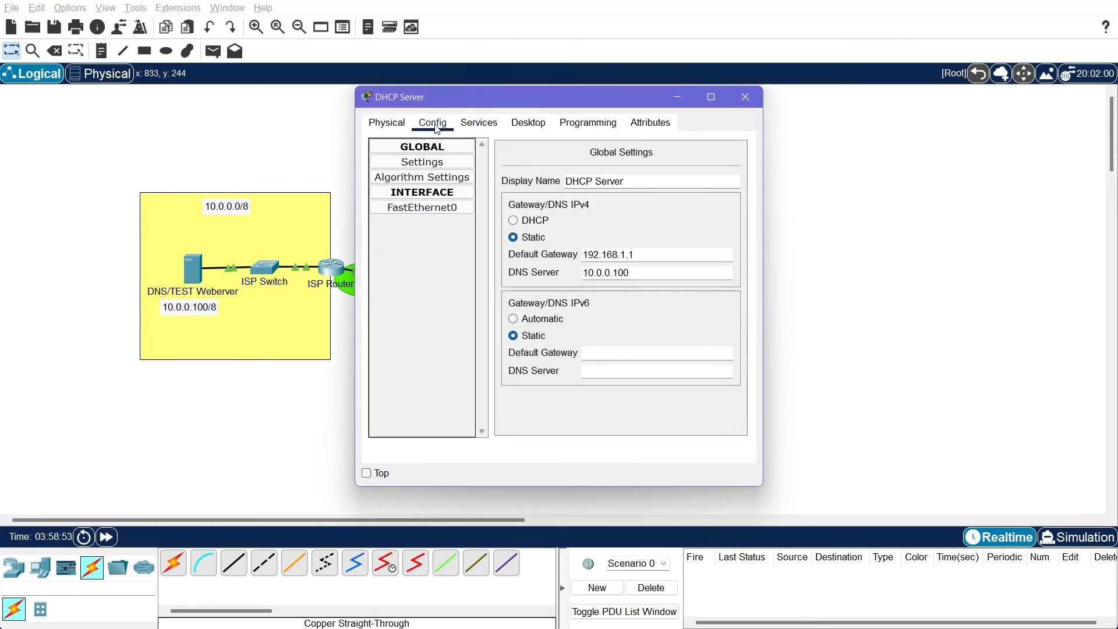
pyautogui.click(479, 123)
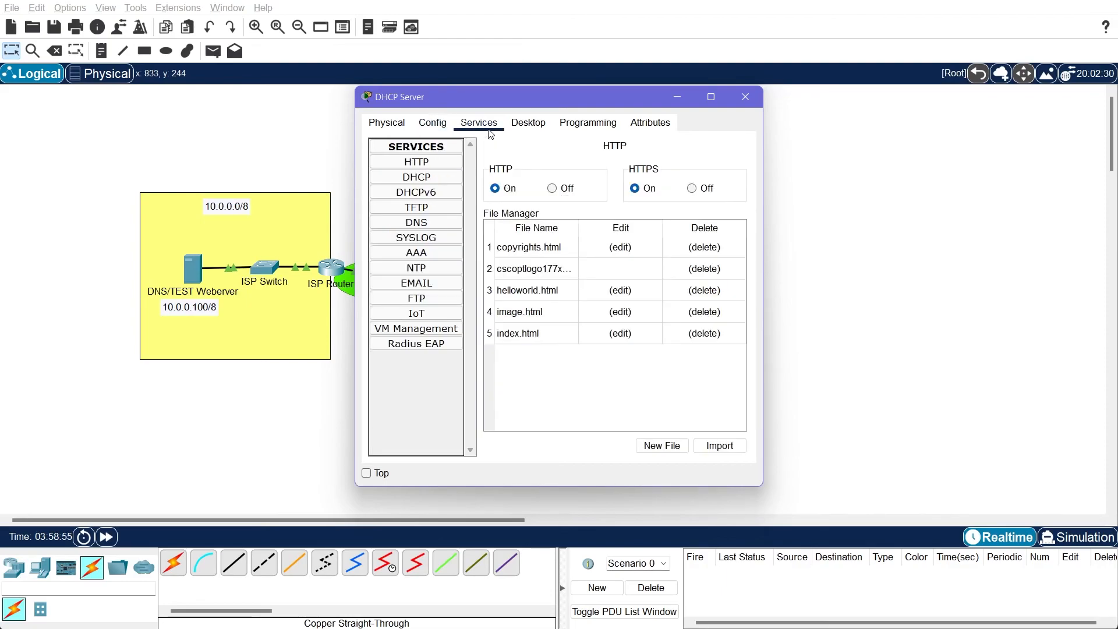
pyautogui.click(432, 178)
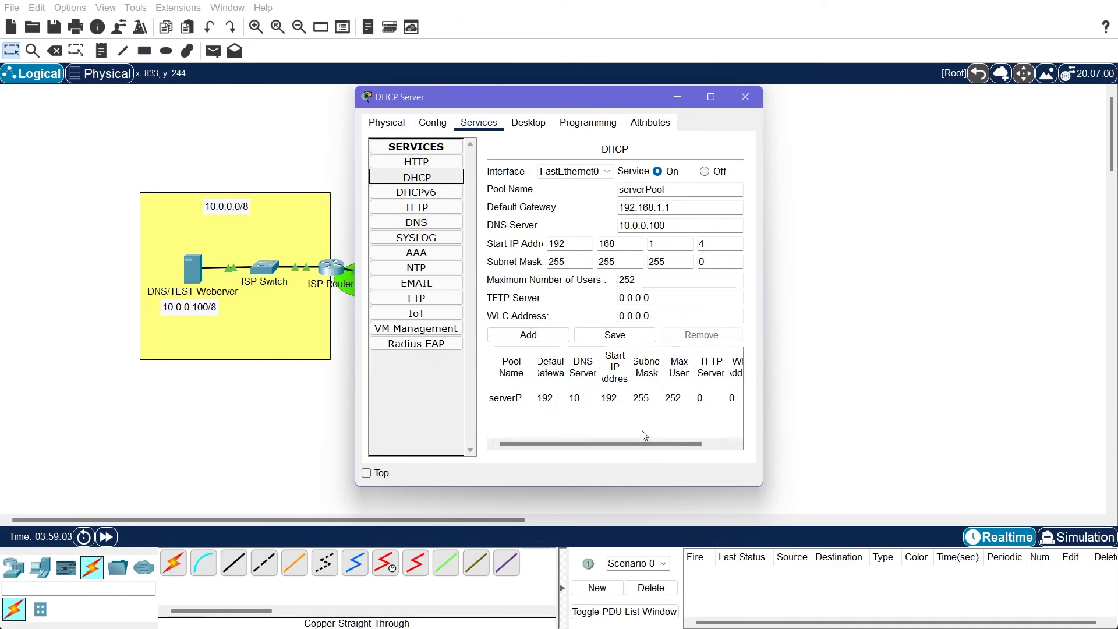
pyautogui.doubleClick(705, 246)
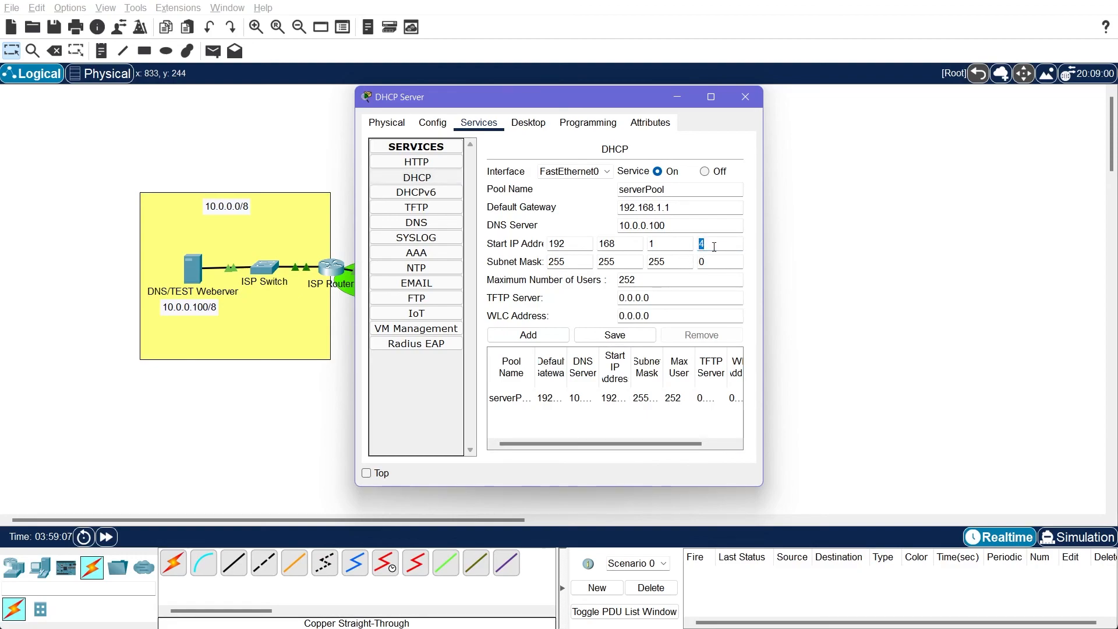
pyautogui.click(745, 98)
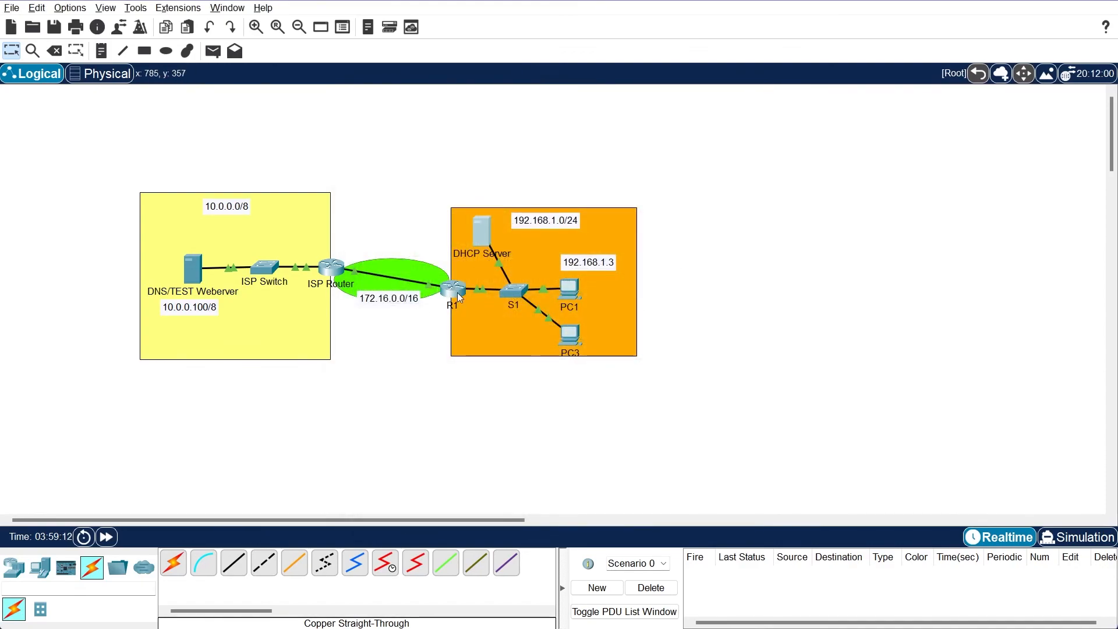